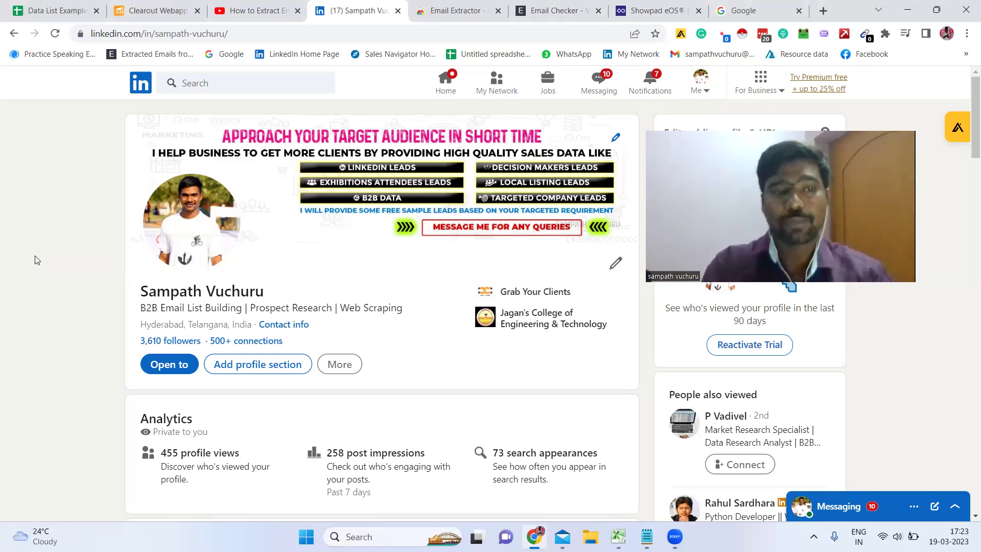
# Open the Data List Example spreadsheet and review the CEOS sheet's columns across row 9, from title to company address details
pyautogui.click(53, 6)
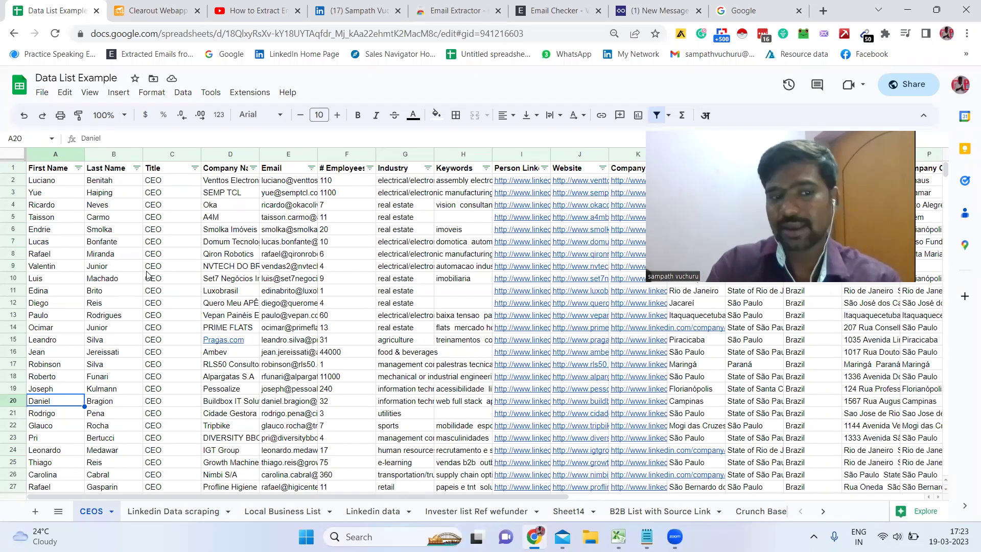
pyautogui.click(147, 271)
pyautogui.press('Right')
pyautogui.press('Right')
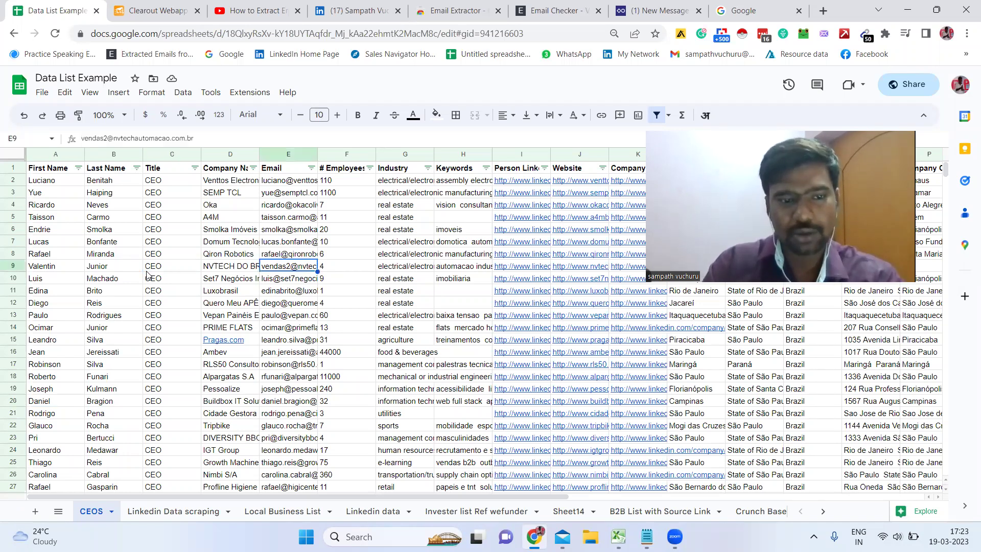
pyautogui.press('Right')
pyautogui.press('Right')
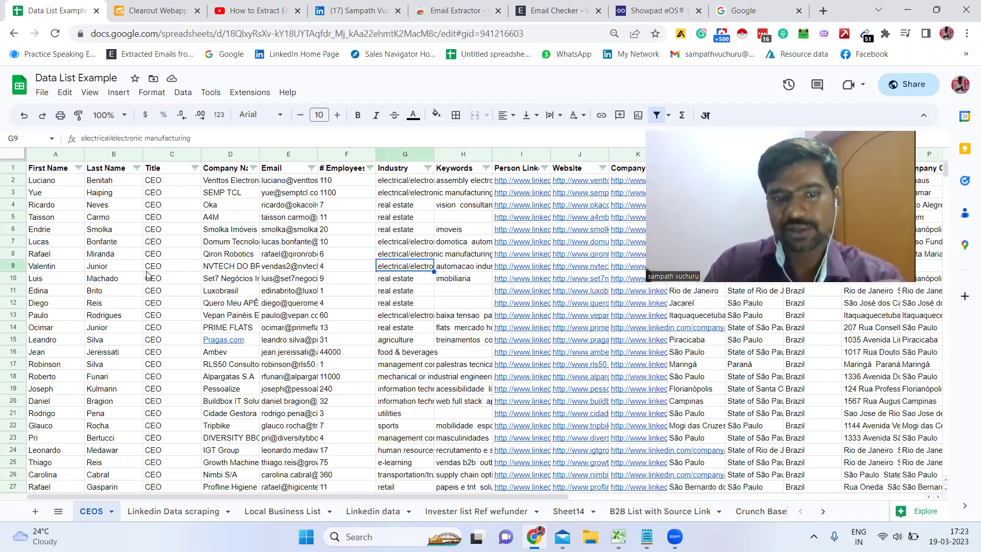
pyautogui.press('Right')
pyautogui.press('Right')
pyautogui.press('Right')
pyautogui.press('Right')
pyautogui.press('Right')
pyautogui.press('Right')
pyautogui.press('Right')
pyautogui.press('Right')
pyautogui.press('Right')
pyautogui.press('Right')
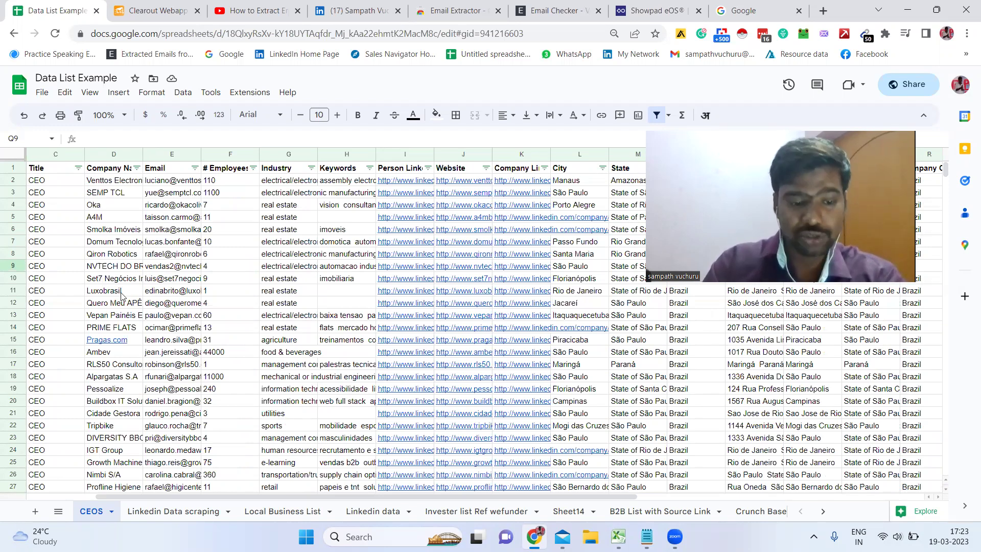
# Browse the other sample sheets, including Linkedin Data scraping, Local Business List, Invester list Ref wefunder and Yellow pages data
pyautogui.click(202, 515)
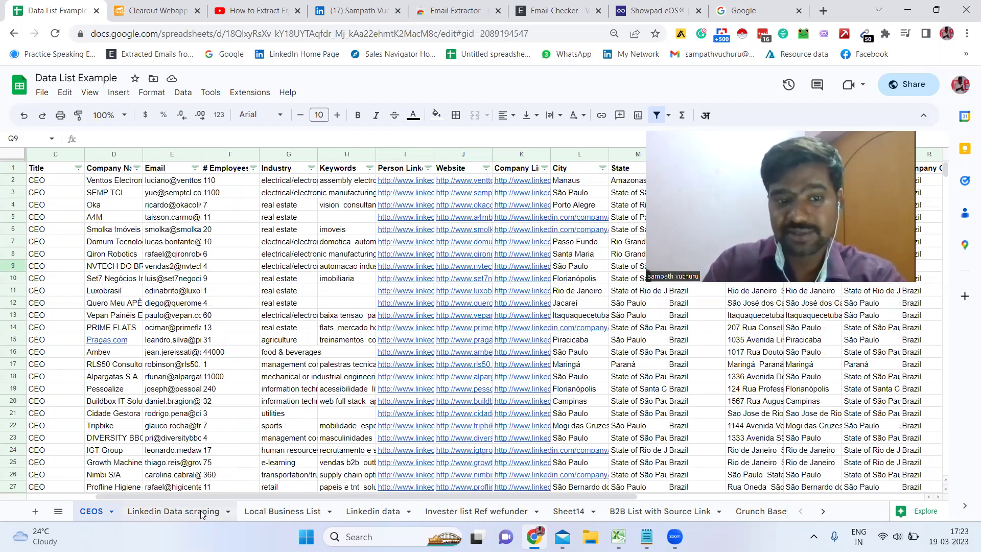
pyautogui.click(267, 515)
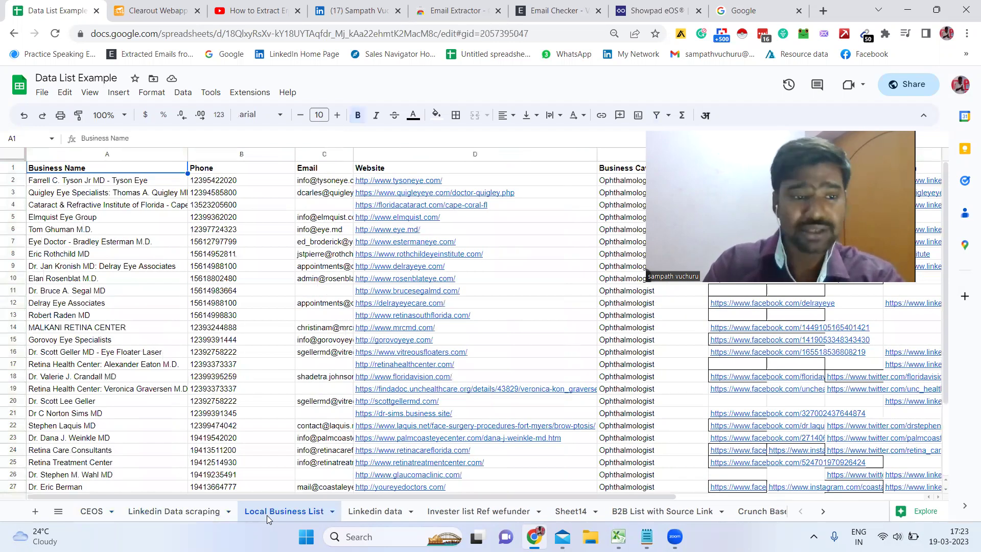
pyautogui.click(459, 514)
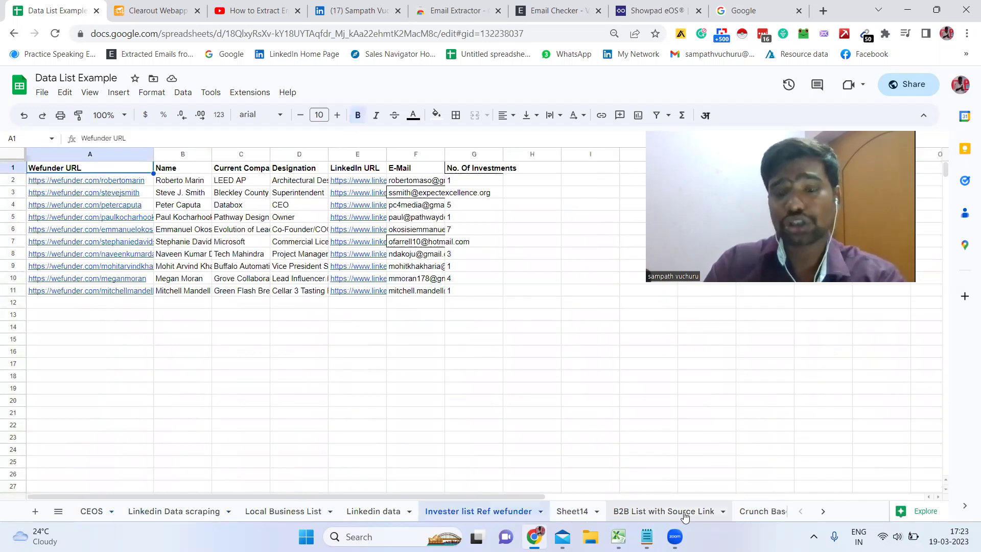
pyautogui.click(828, 511)
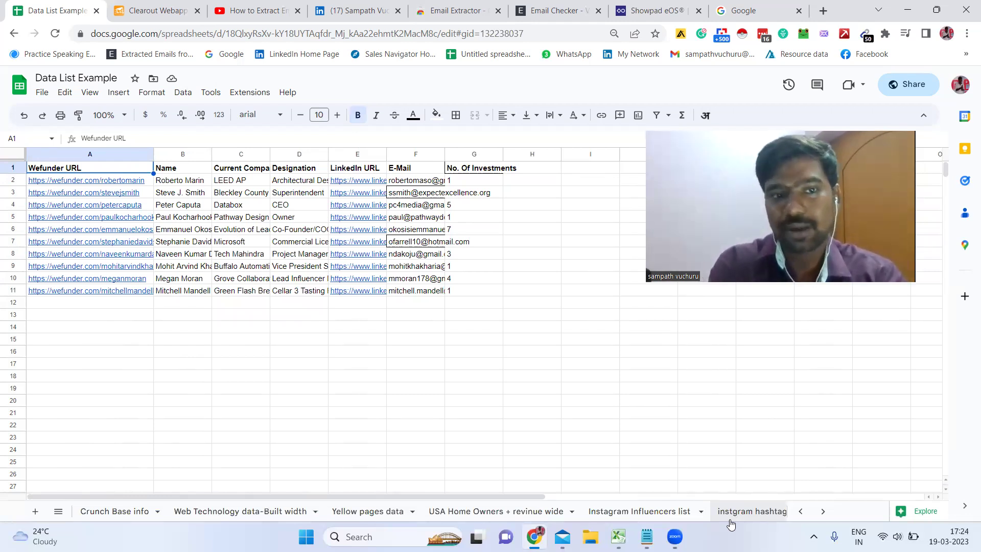
pyautogui.click(355, 512)
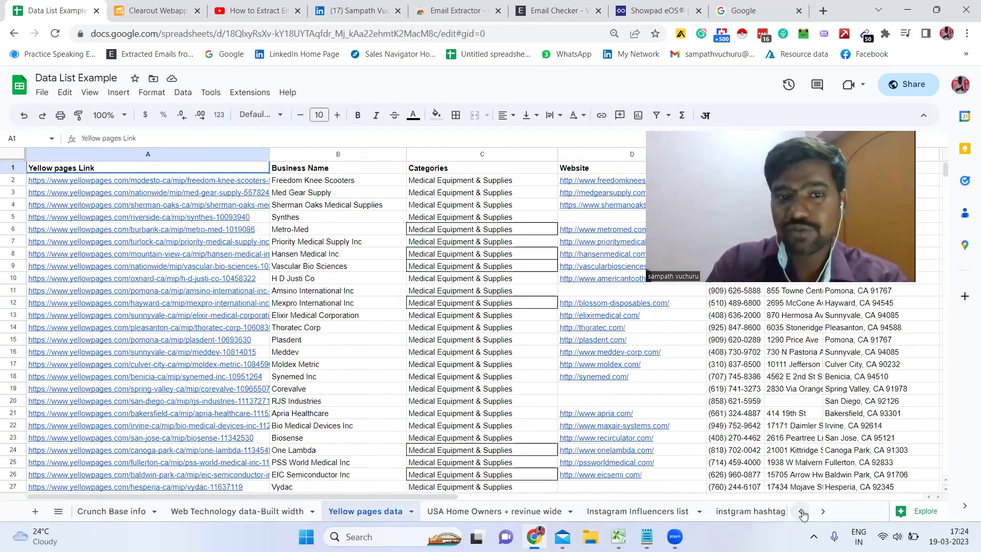
pyautogui.click(801, 511)
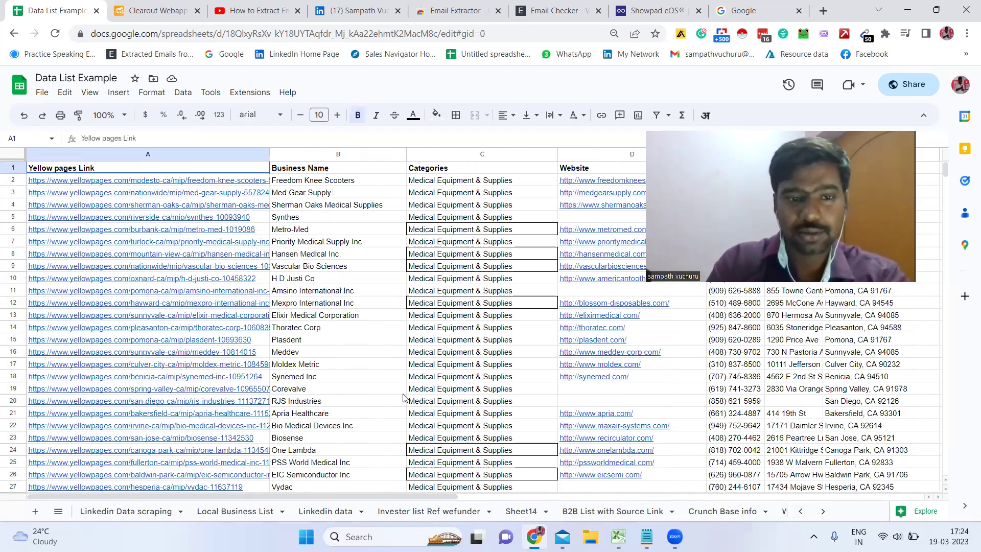
# Check the Guaranteed Deliverables entry of the Wellness-life file in Clearout and return to the Data List Example spreadsheet
pyautogui.click(142, 6)
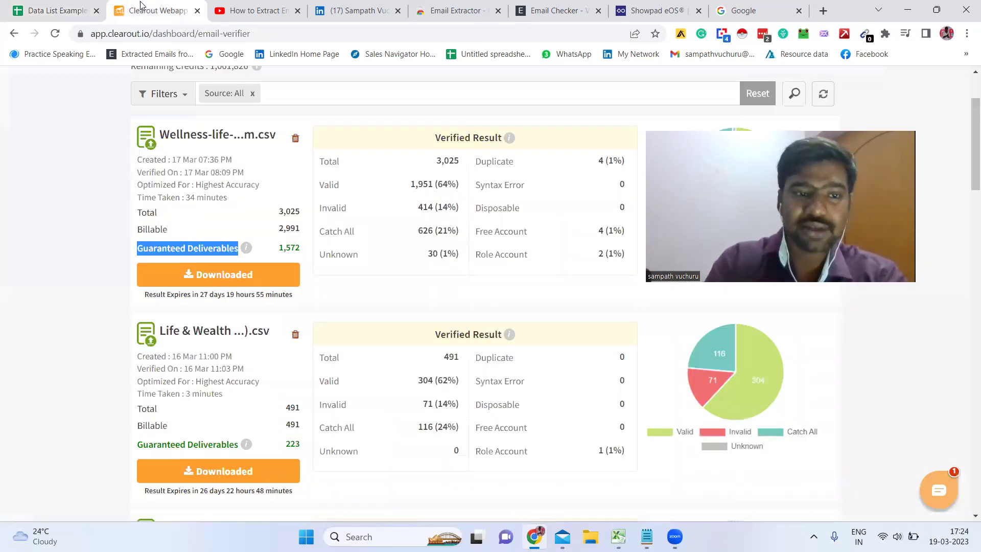
pyautogui.tripleClick(144, 250)
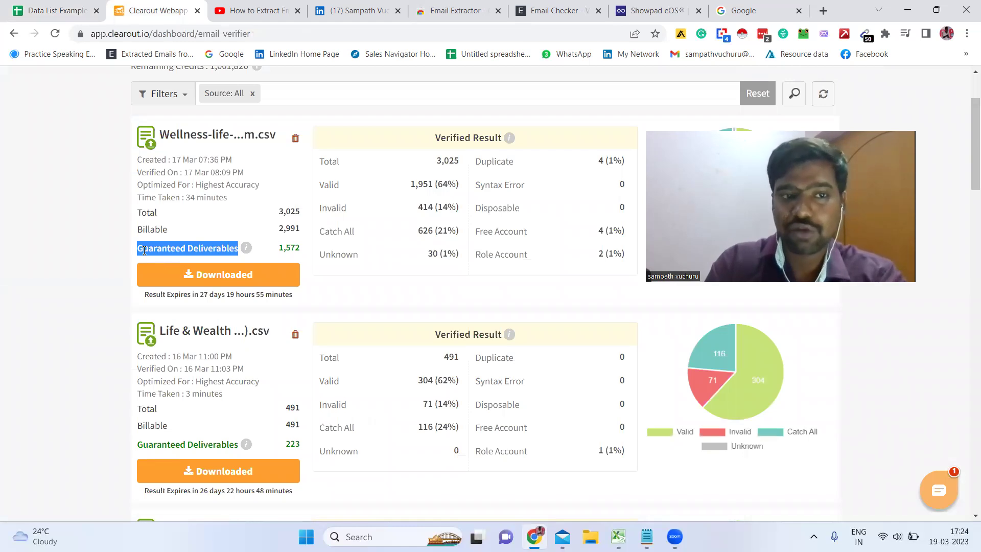
pyautogui.click(15, 5)
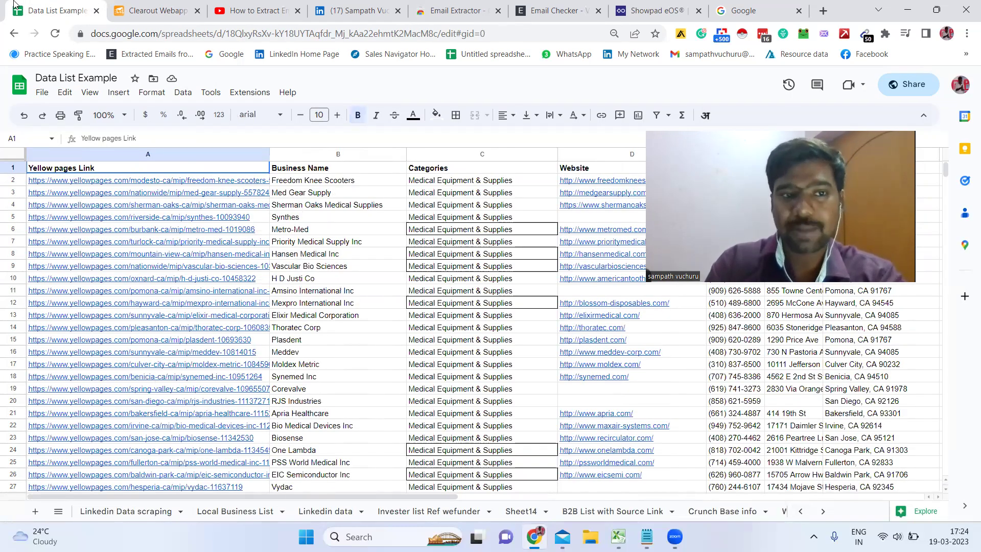
# Review the WhatsApp, email, LinkedIn and Facebook contact lines in the YouTube video's description
pyautogui.click(231, 6)
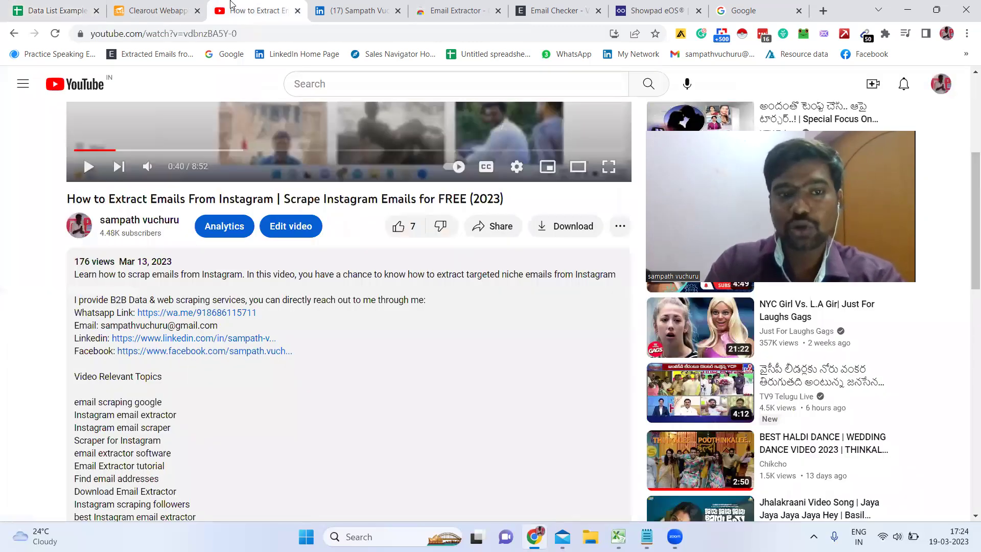
pyautogui.tripleClick(83, 312)
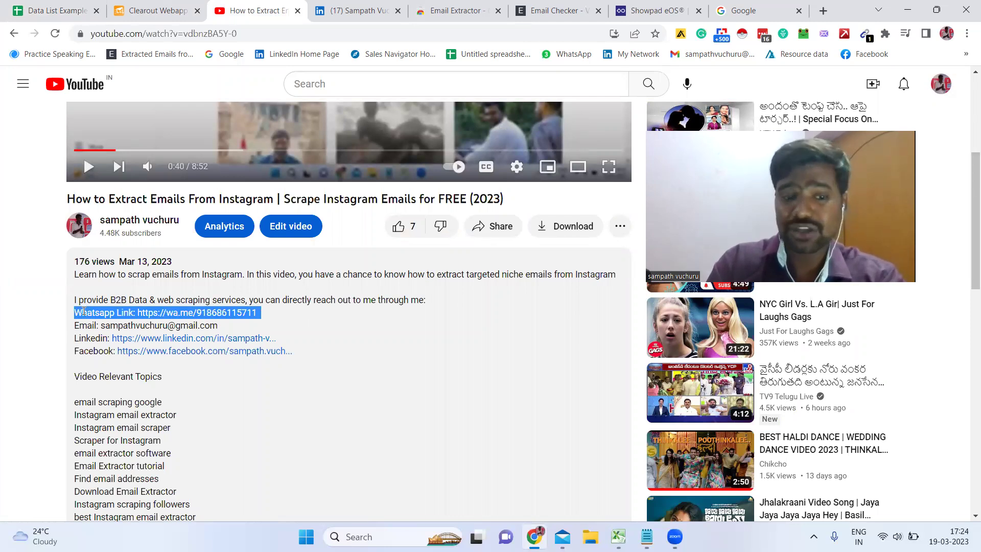
pyautogui.moveTo(68, 331); pyautogui.dragTo(119, 363)
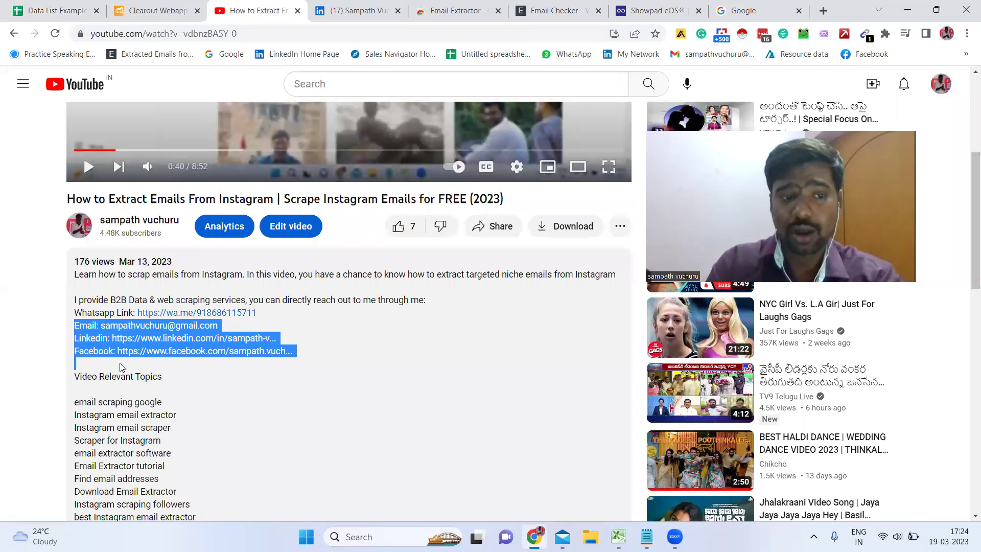
pyautogui.click(1, 361)
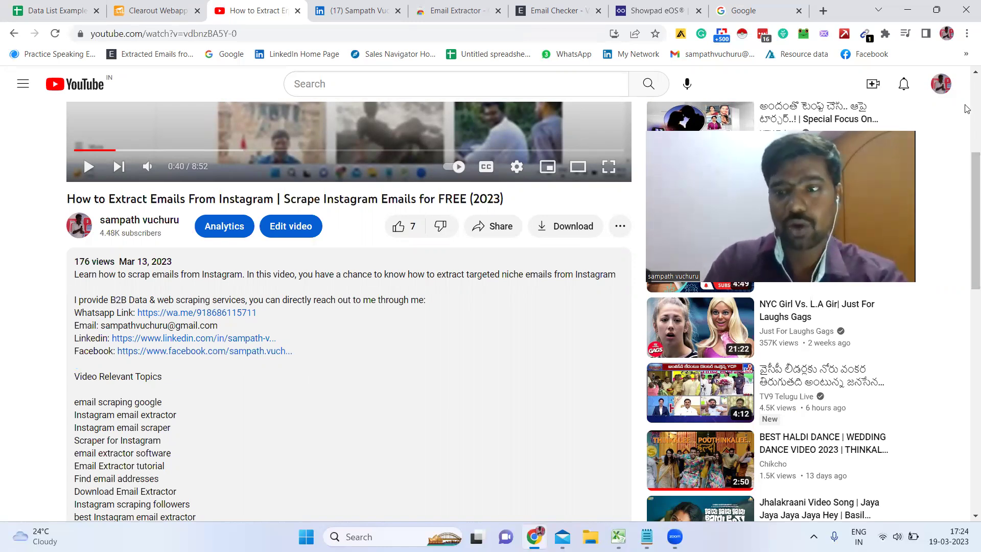
pyautogui.scroll(4, 967, 109)
pyautogui.scroll(1, 967, 109)
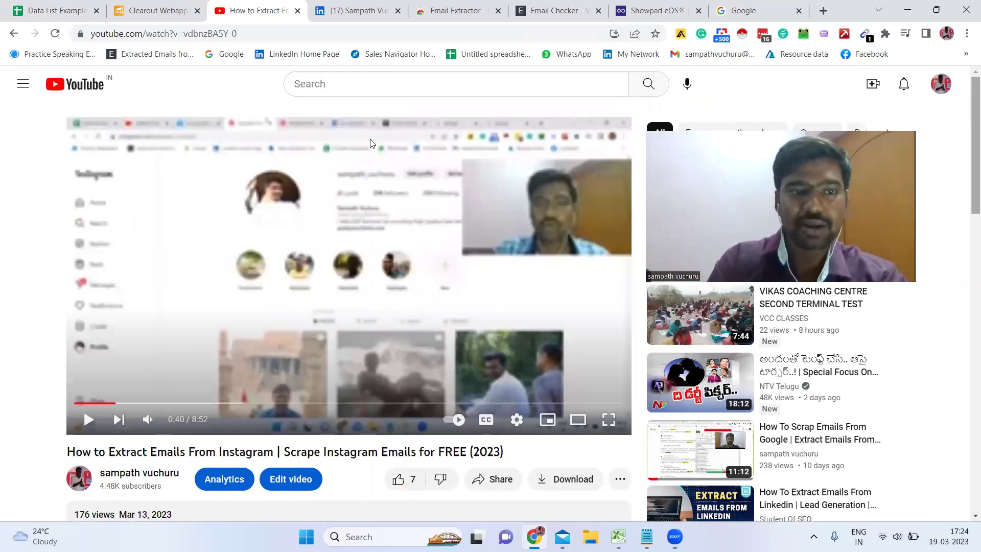
# Look through the Showpad website's home page down to the footer links for contact information
pyautogui.click(667, 8)
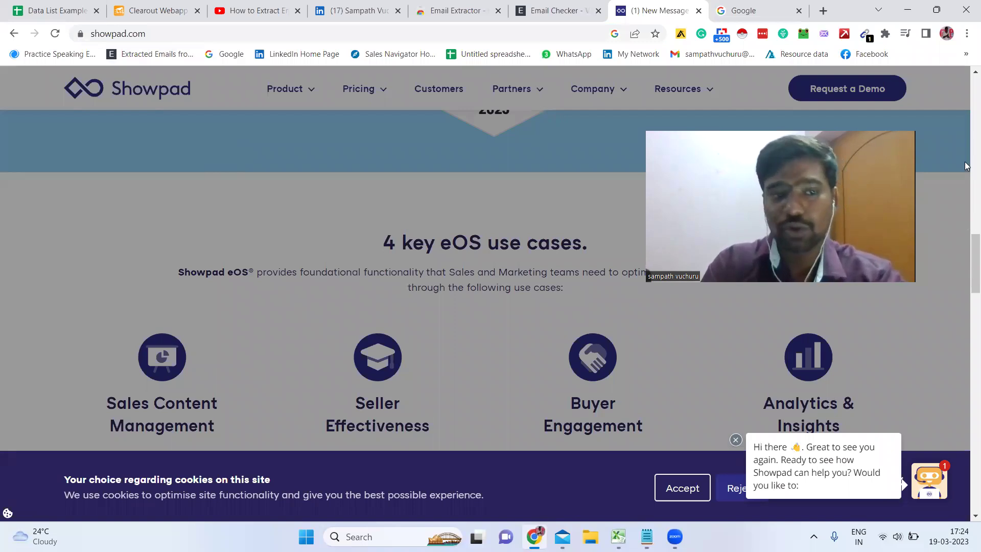
pyautogui.scroll(6, 967, 166)
pyautogui.moveTo(965, 140); pyautogui.dragTo(966, 277)
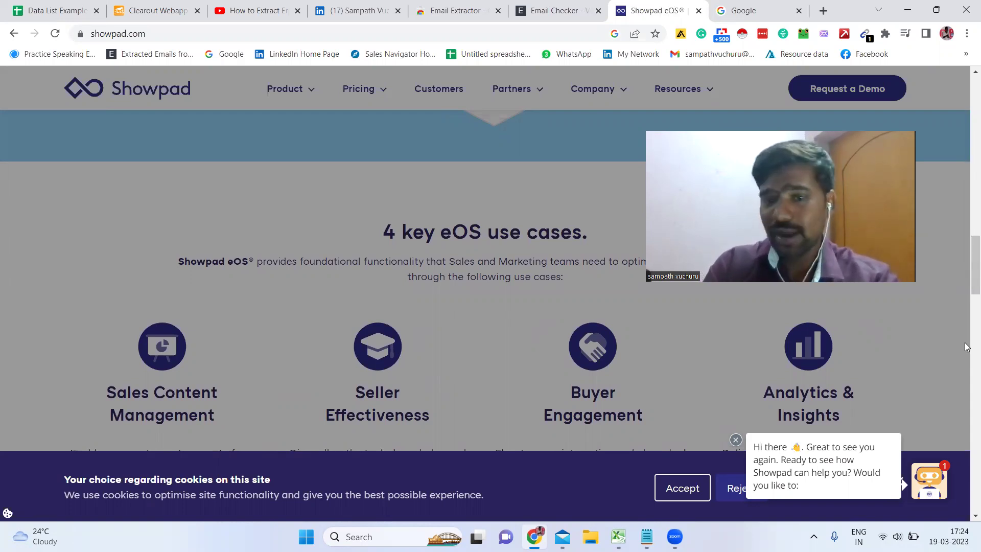
pyautogui.scroll(-5, 966, 347)
pyautogui.scroll(-5, 966, 408)
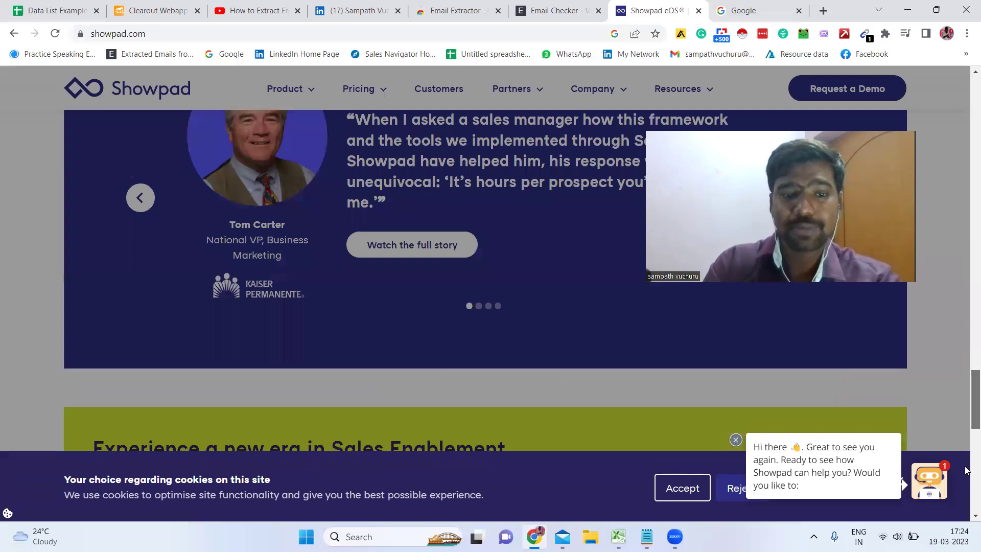
pyautogui.scroll(-9, 966, 470)
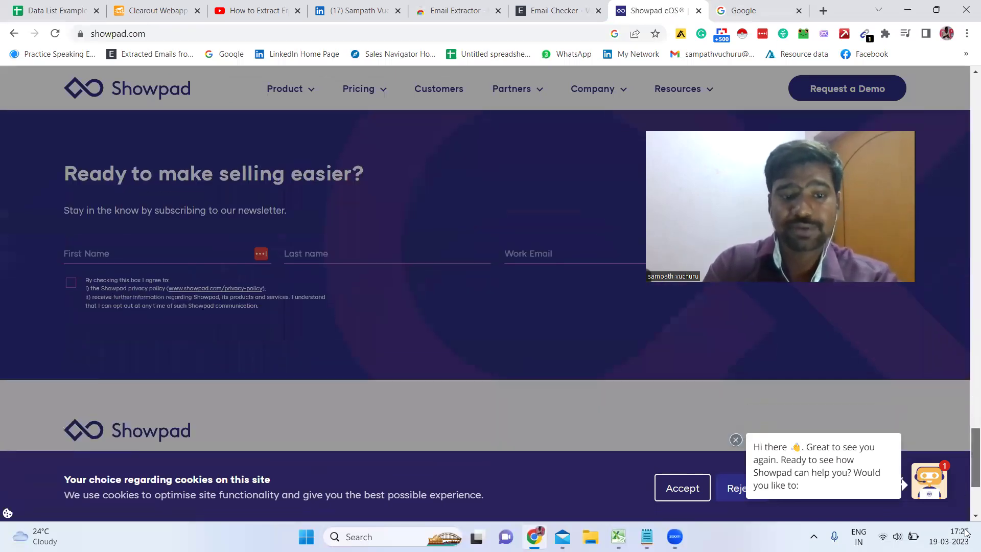
pyautogui.scroll(-3, 966, 511)
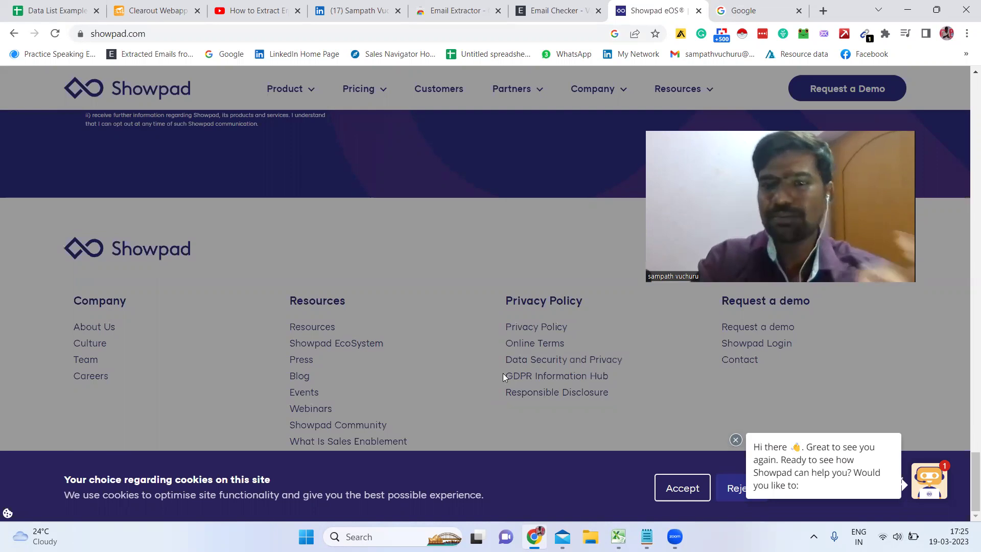
# Search Google for "showpad" and scan through the results page
pyautogui.click(744, 8)
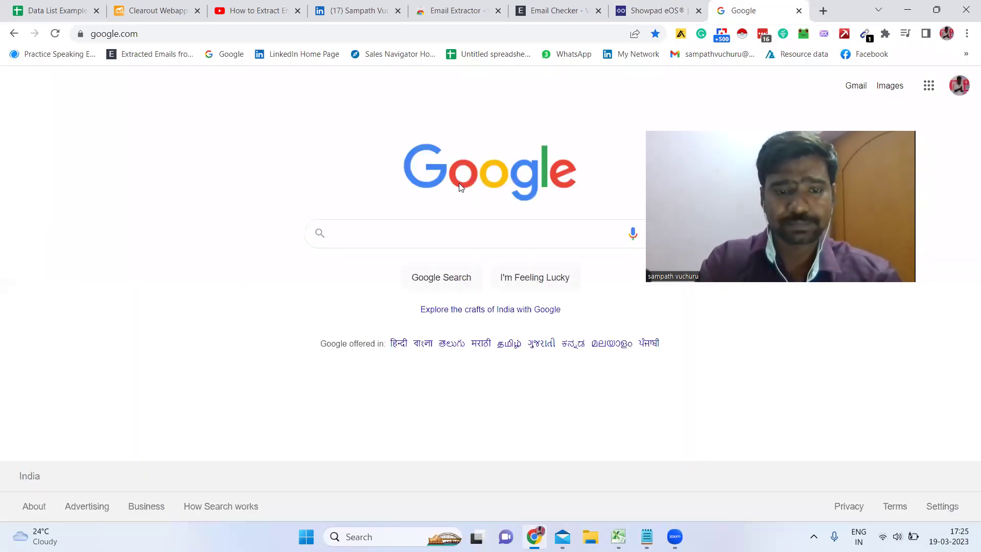
pyautogui.click(417, 228)
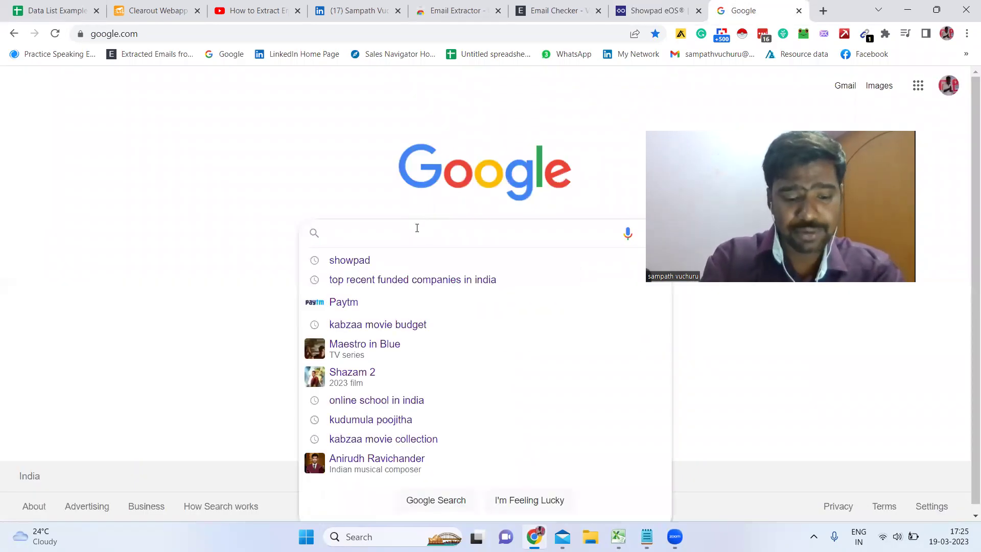
pyautogui.write('showpad')
pyautogui.press('Return')
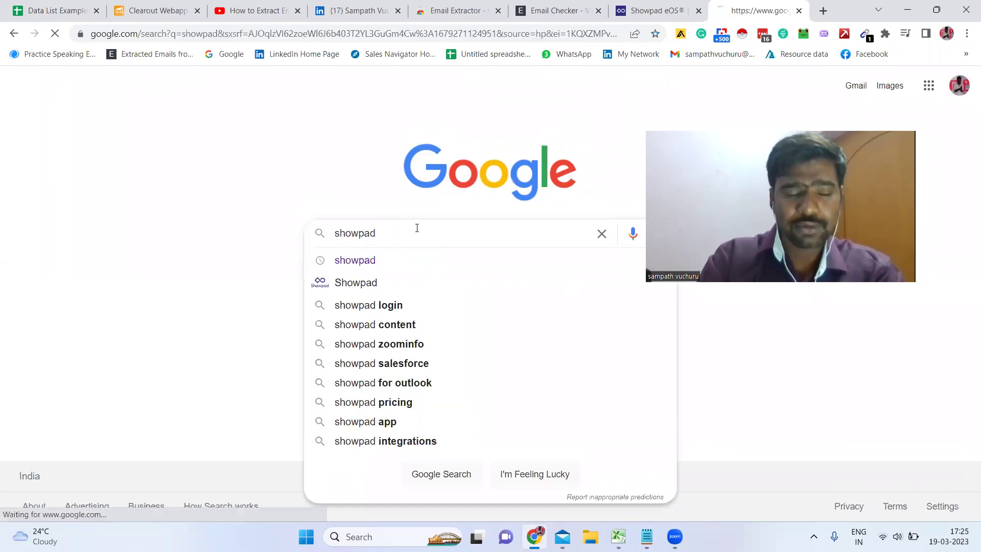
pyautogui.scroll(-1, 966, 289)
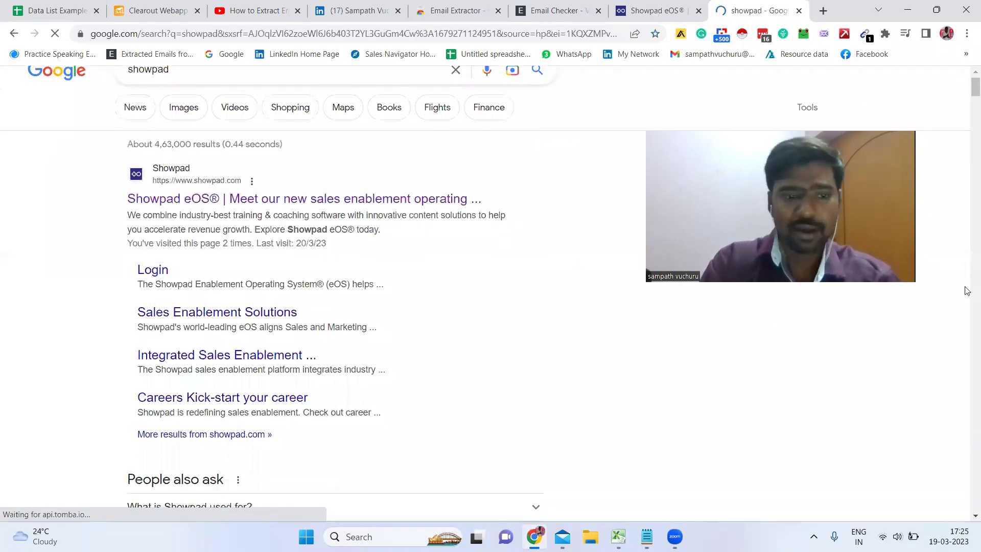
pyautogui.scroll(-15, 966, 289)
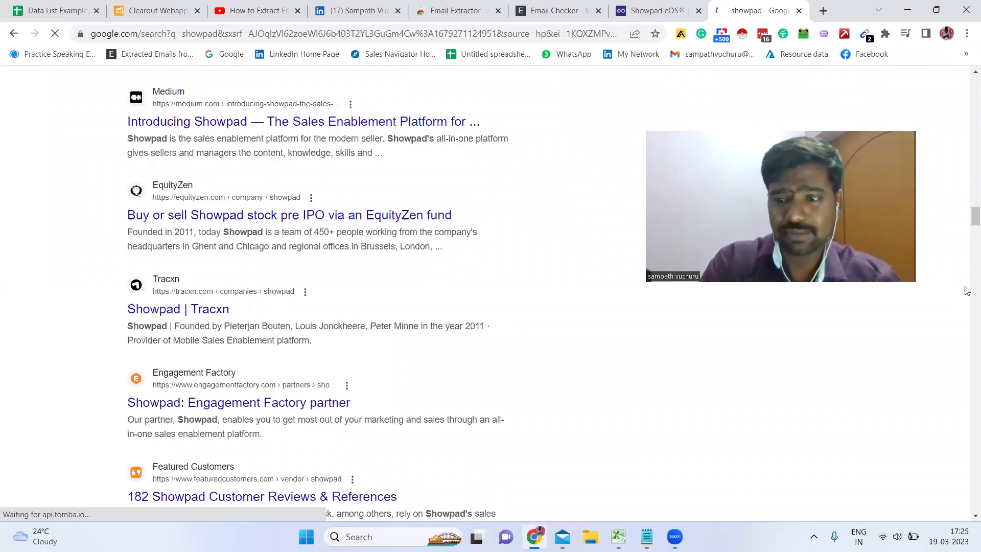
pyautogui.scroll(-8, 966, 289)
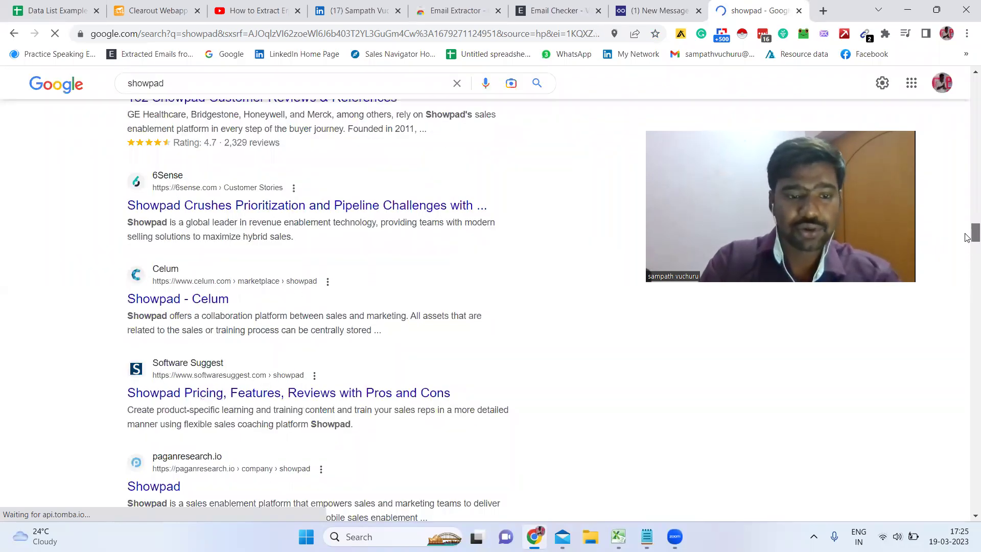
pyautogui.scroll(-12, 967, 237)
pyautogui.moveTo(967, 417); pyautogui.dragTo(966, 87)
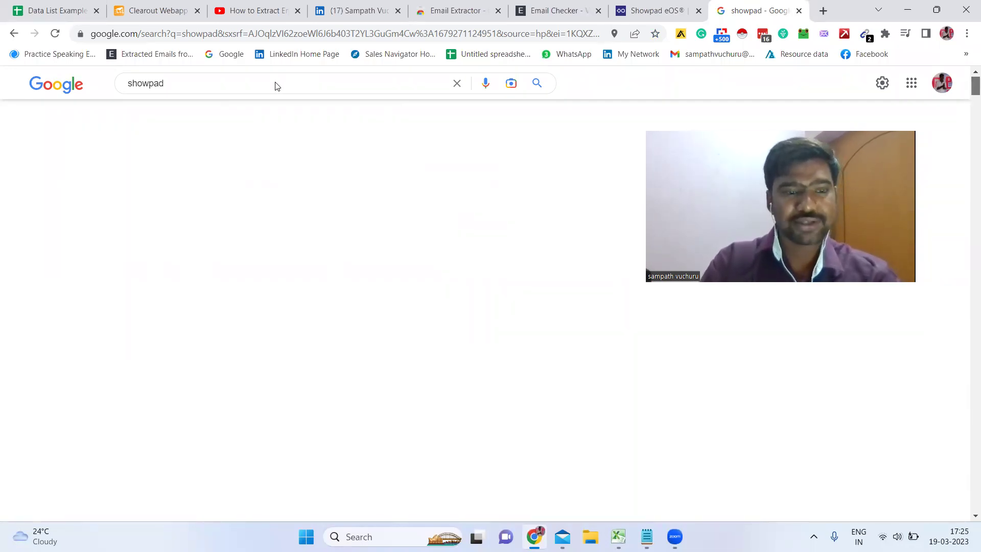
pyautogui.click(254, 83)
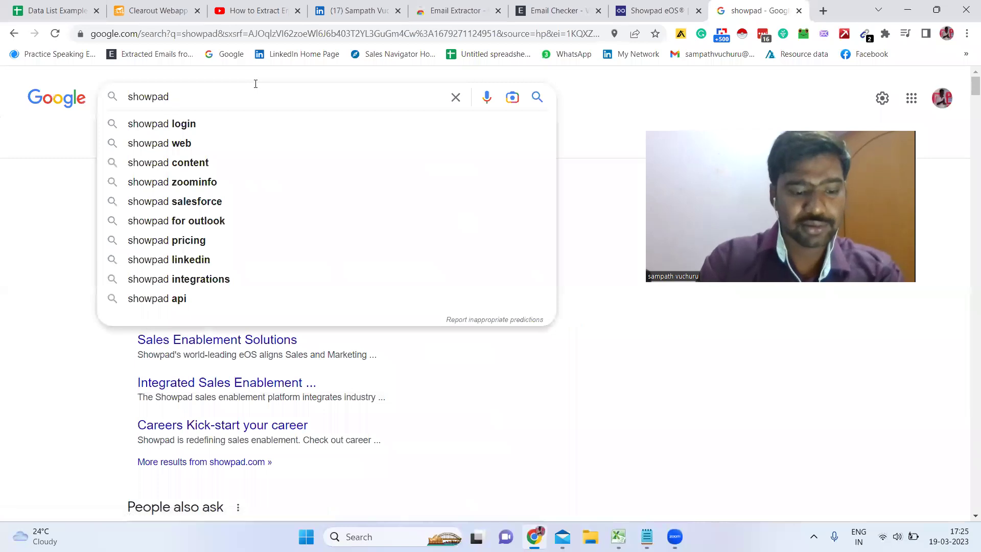
pyautogui.write('email ')
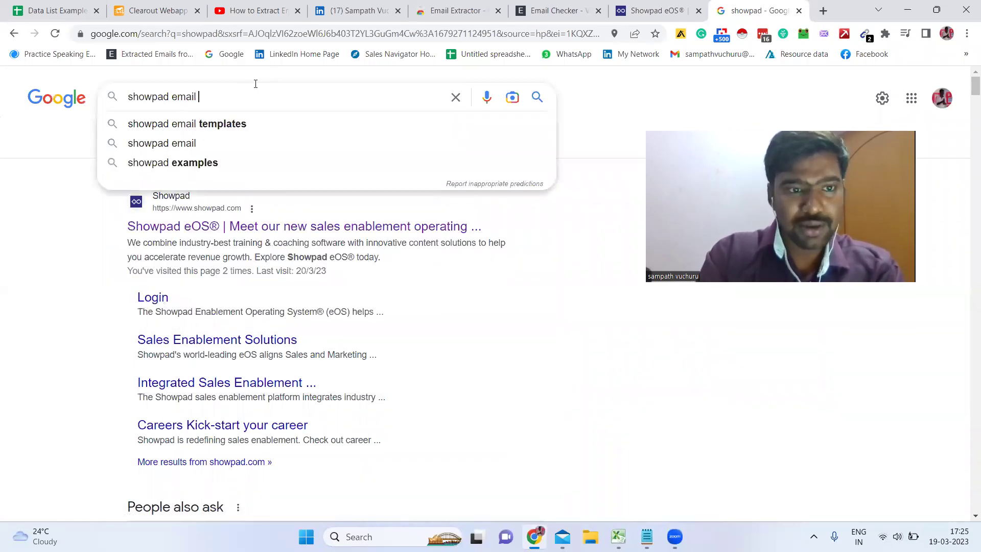
pyautogui.write('"')
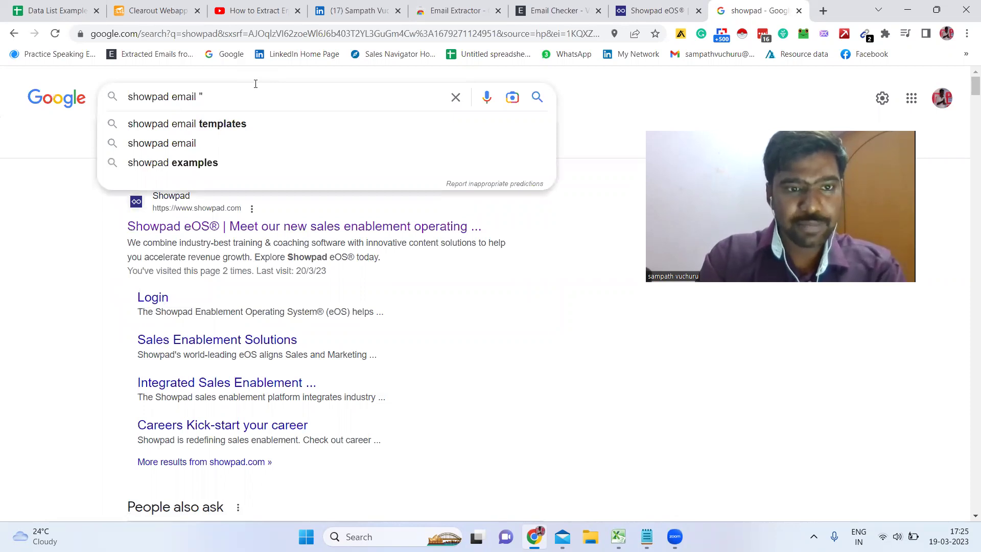
pyautogui.write('@')
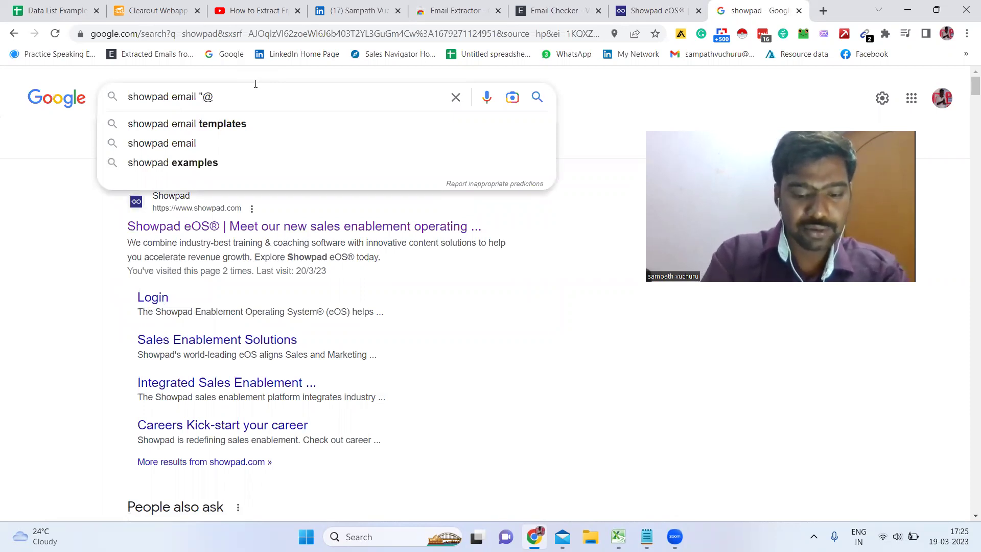
pyautogui.write('show')
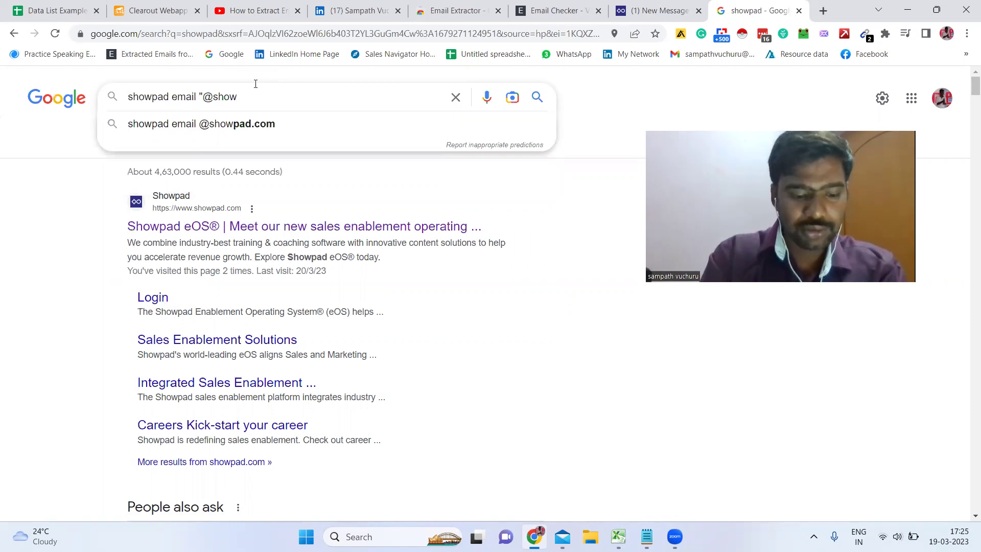
pyautogui.write('pad.com')
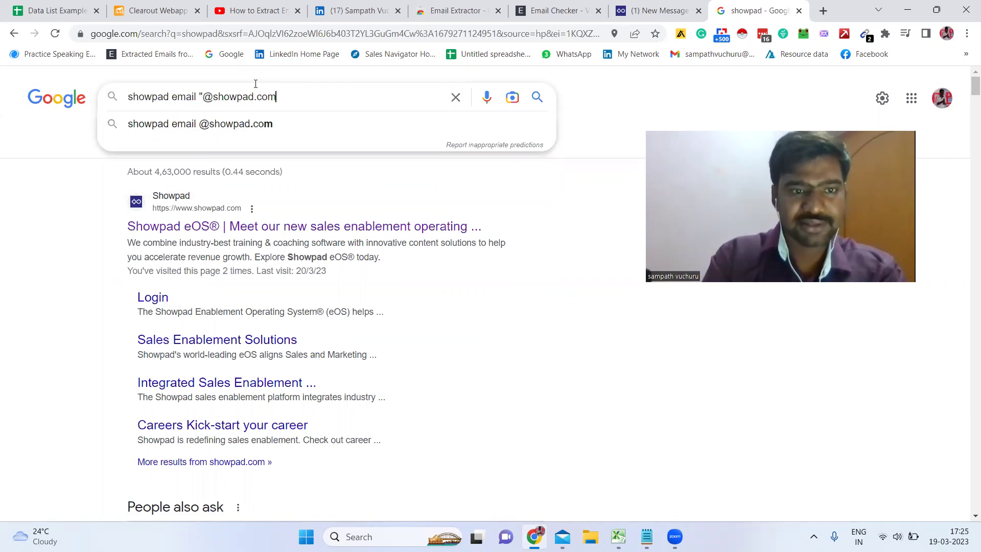
pyautogui.write('"')
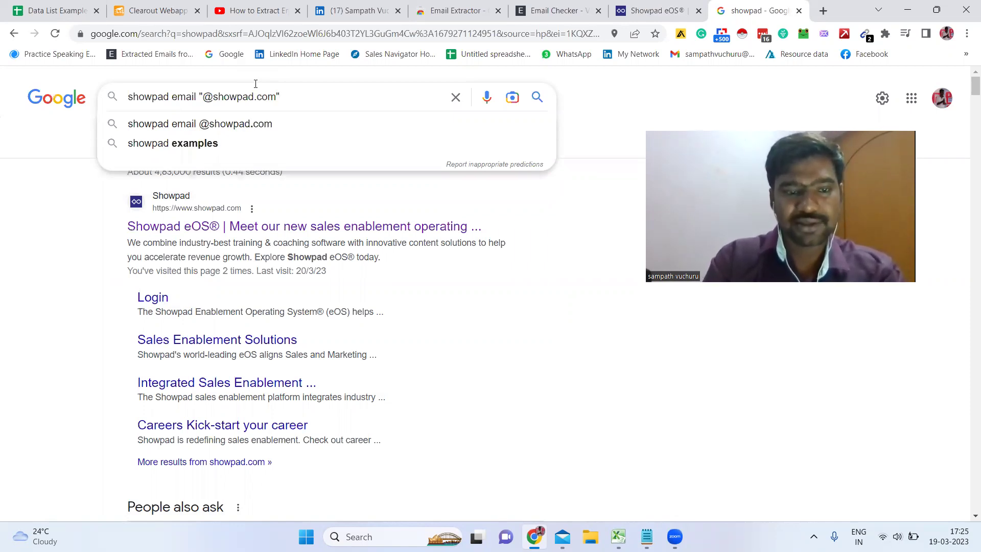
pyautogui.press('Return')
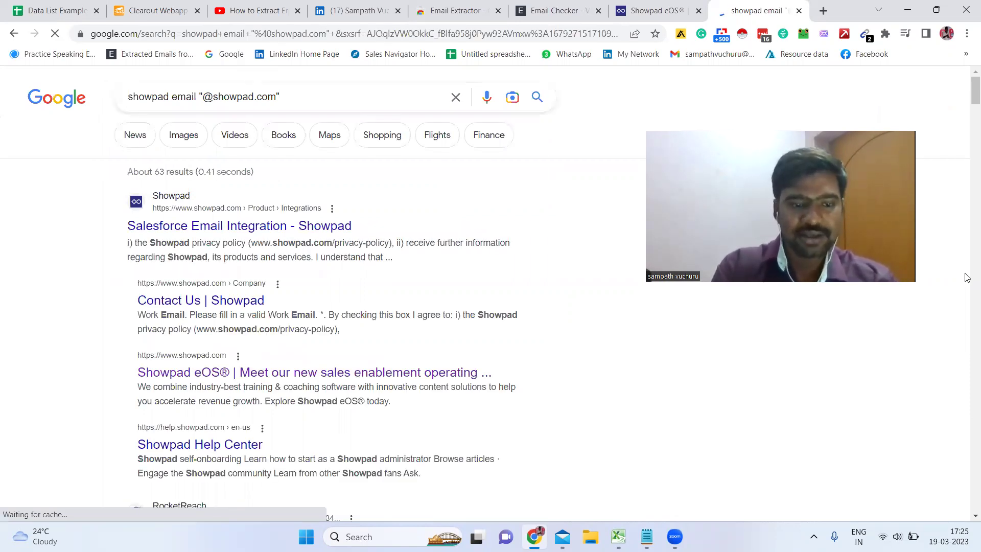
# Scan the search results for snippets that show Showpad company email addresses
pyautogui.scroll(-15, 967, 277)
pyautogui.scroll(-20, 967, 278)
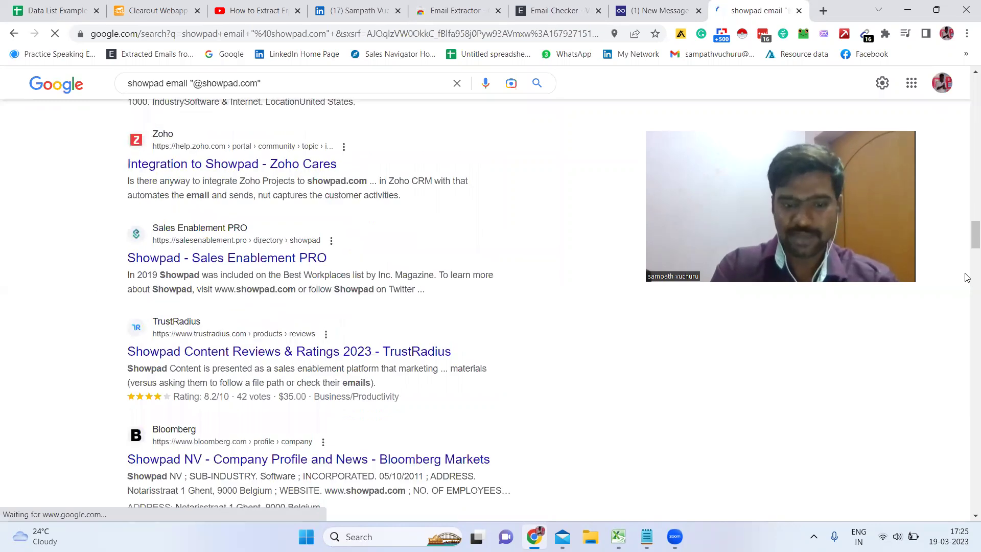
pyautogui.scroll(-10, 968, 358)
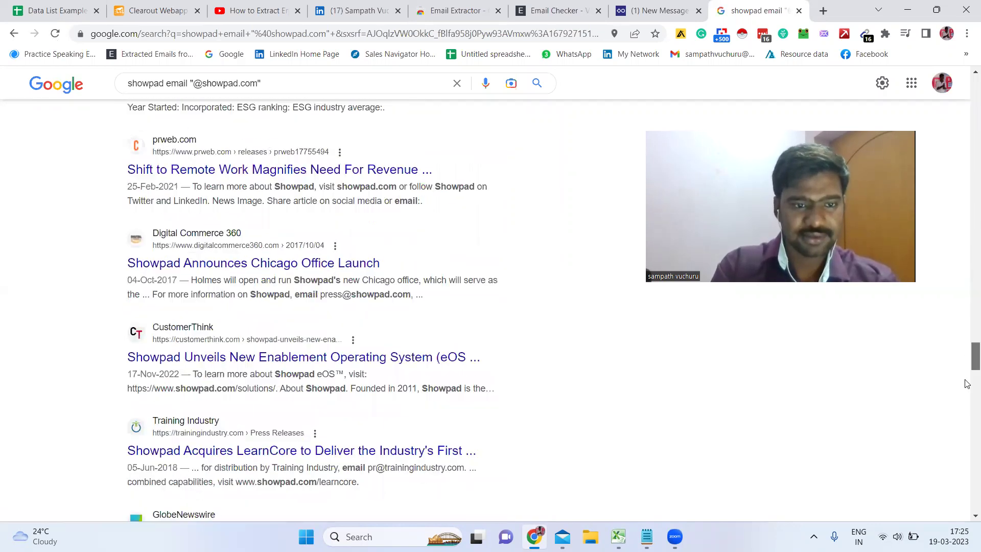
pyautogui.scroll(-15, 967, 384)
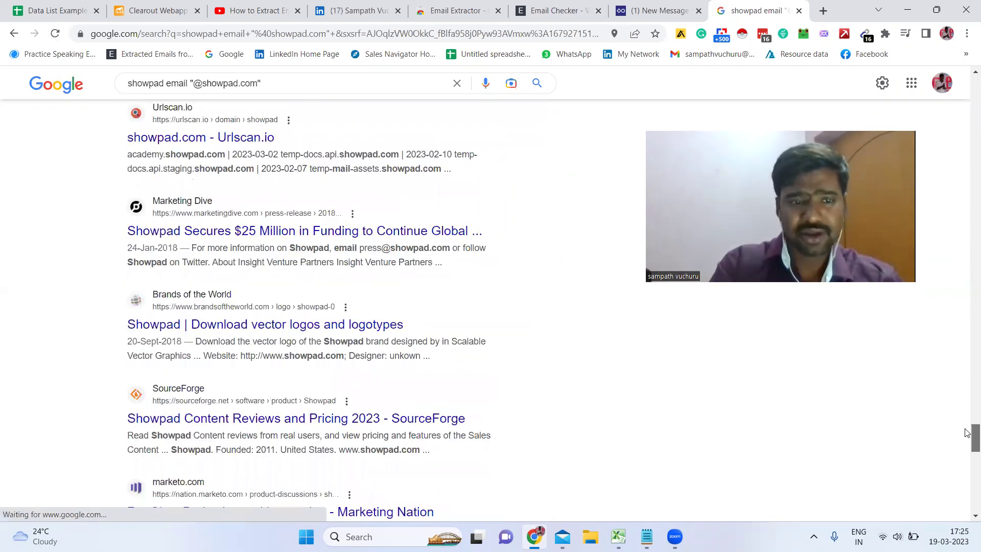
pyautogui.scroll(-3, 967, 437)
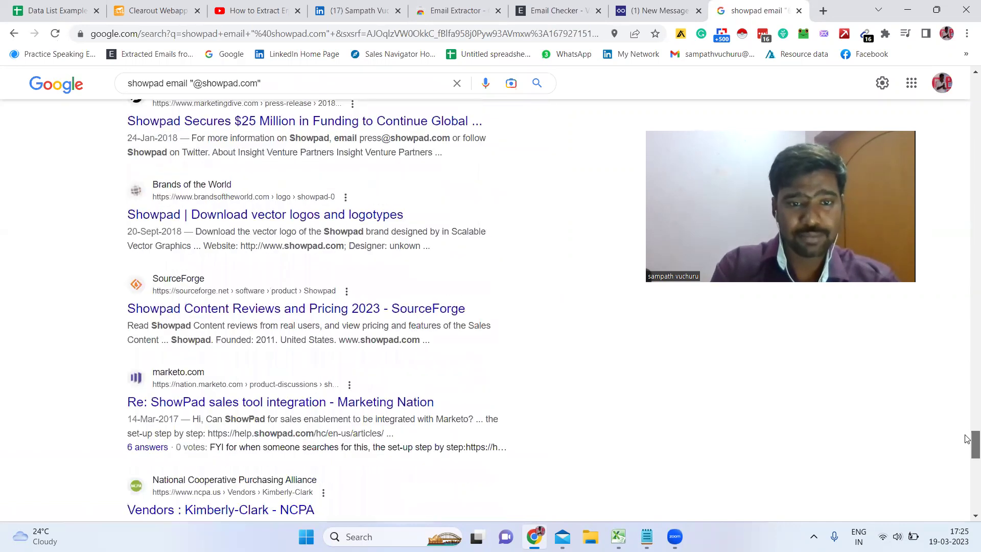
pyautogui.scroll(10, 967, 230)
pyautogui.scroll(10, 967, 230)
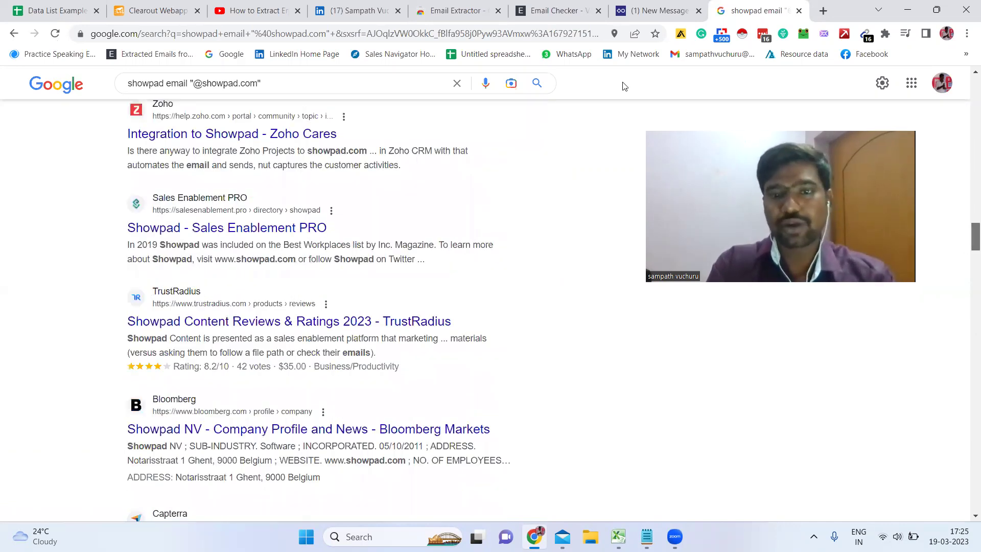
pyautogui.scroll(-1, 622, 86)
pyautogui.hotkey('ctrl', 'shift', 'Tab')
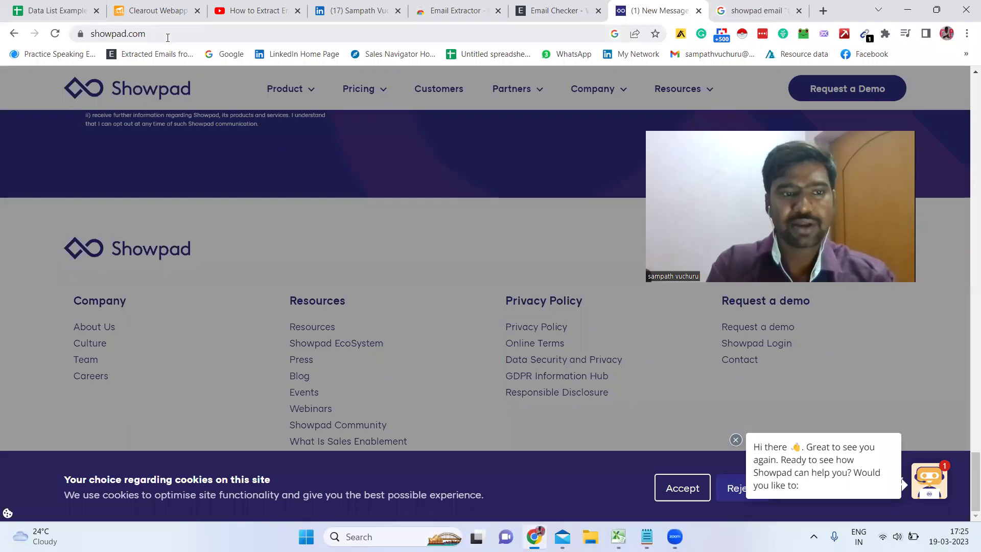
pyautogui.moveTo(92, 34); pyautogui.dragTo(167, 39)
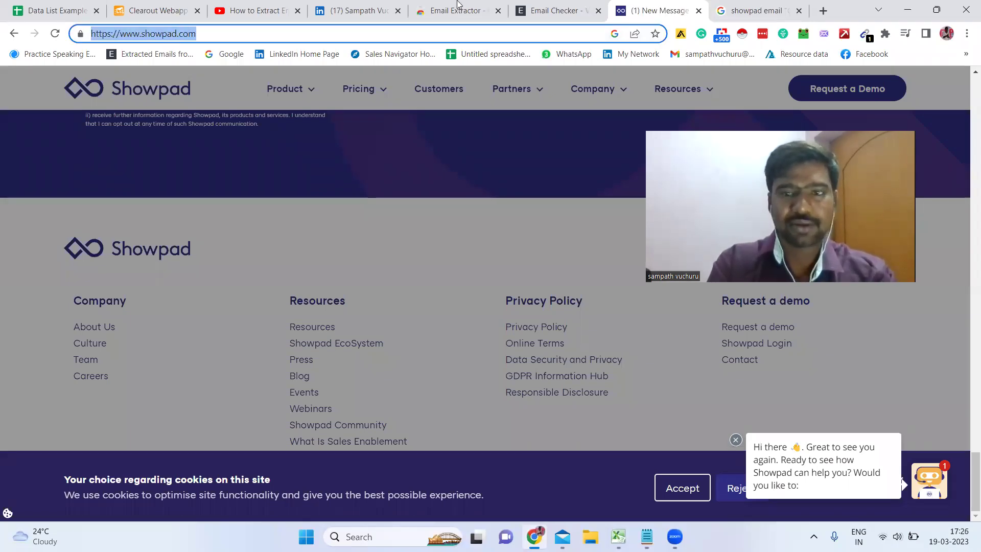
pyautogui.click(730, 7)
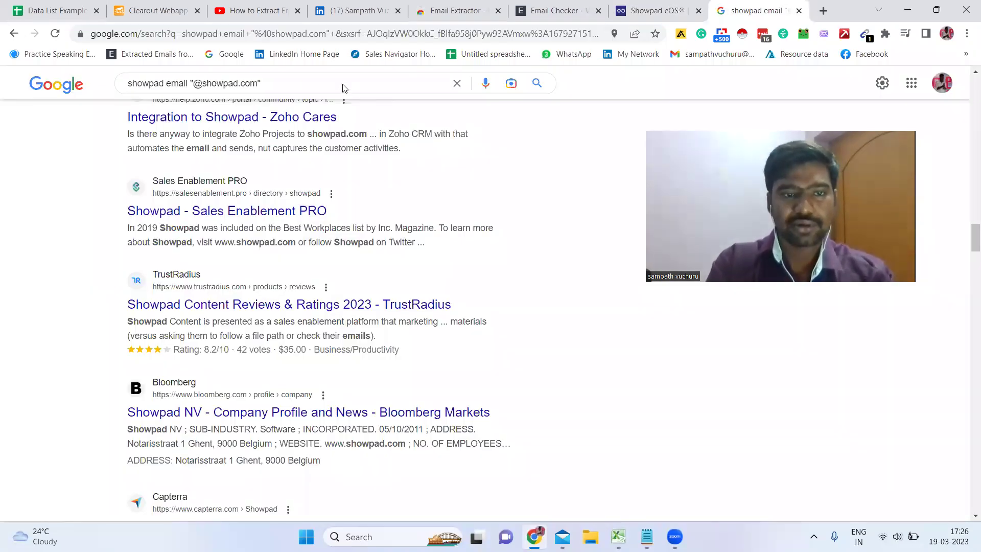
pyautogui.click(325, 83)
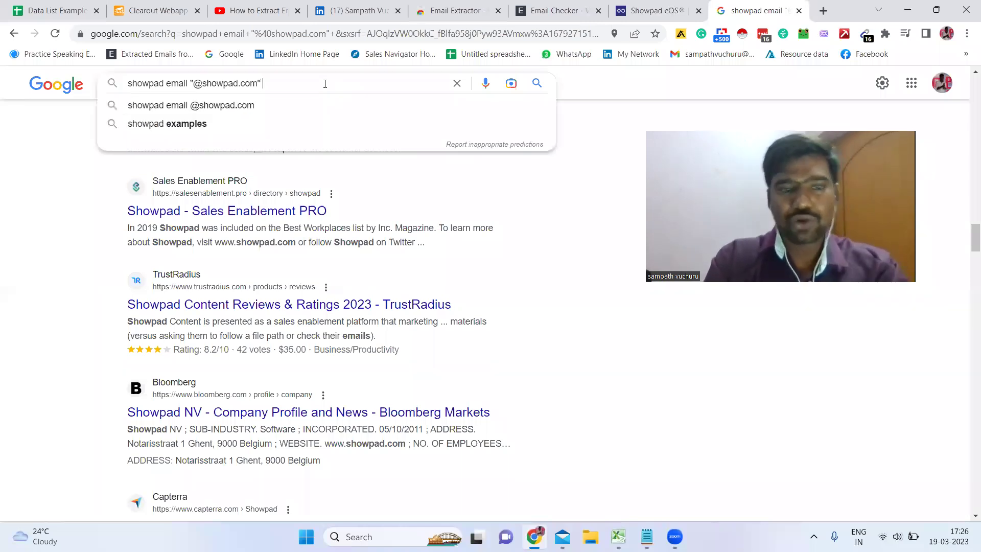
pyautogui.write('https://www.showpad.com/')
pyautogui.moveTo(315, 85); pyautogui.dragTo(296, 85)
pyautogui.tripleClick(281, 85)
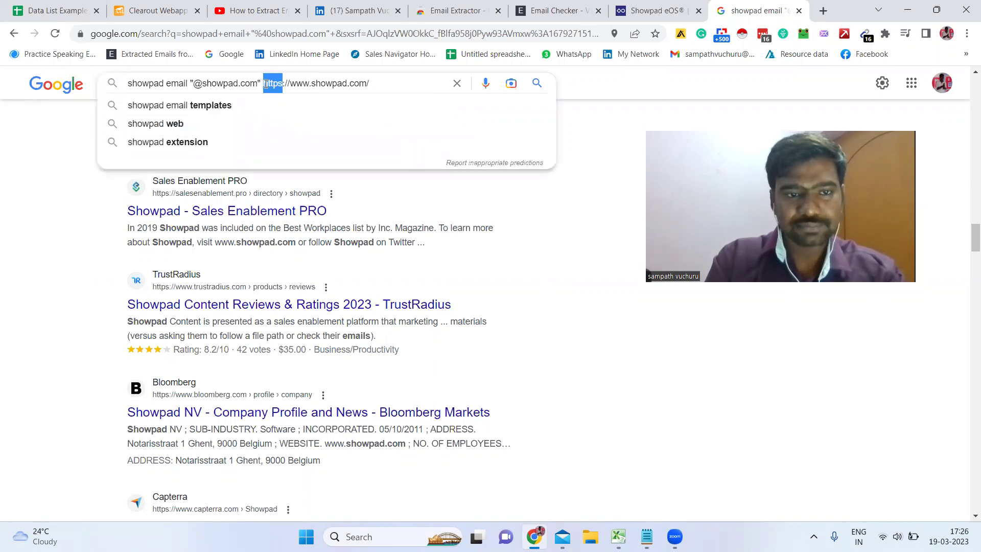
pyautogui.click(284, 85)
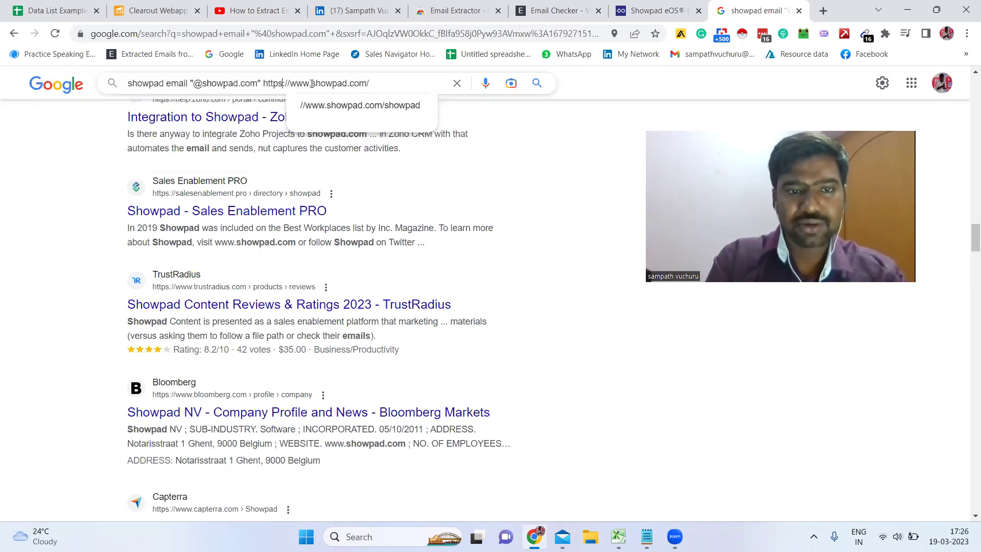
pyautogui.press('Delete')
pyautogui.press('Delete')
pyautogui.press('Delete')
pyautogui.press('Delete')
pyautogui.press('Delete')
pyautogui.press('Delete')
pyautogui.press('Delete')
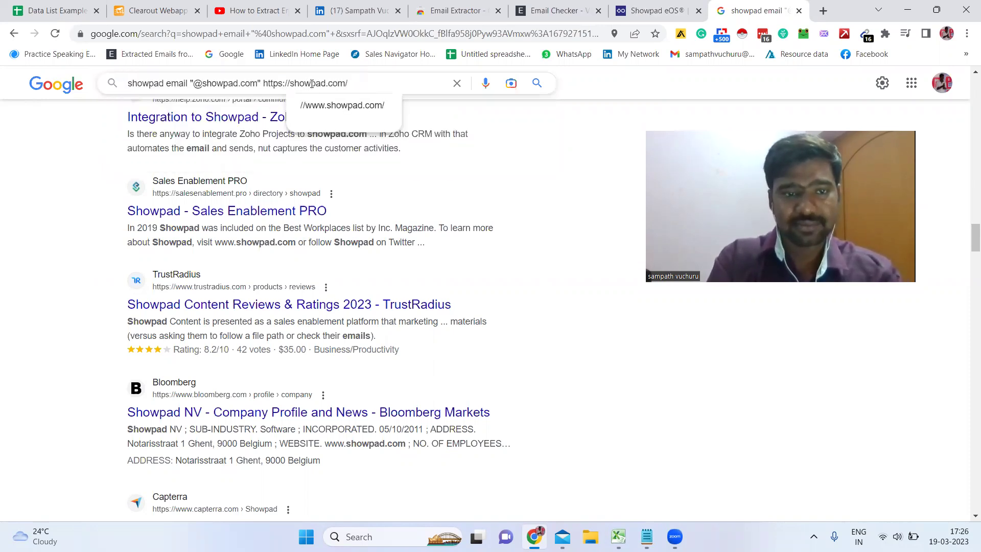
pyautogui.press('BackSpace')
pyautogui.press('BackSpace')
pyautogui.press('BackSpace')
pyautogui.press('BackSpace')
pyautogui.press('BackSpace')
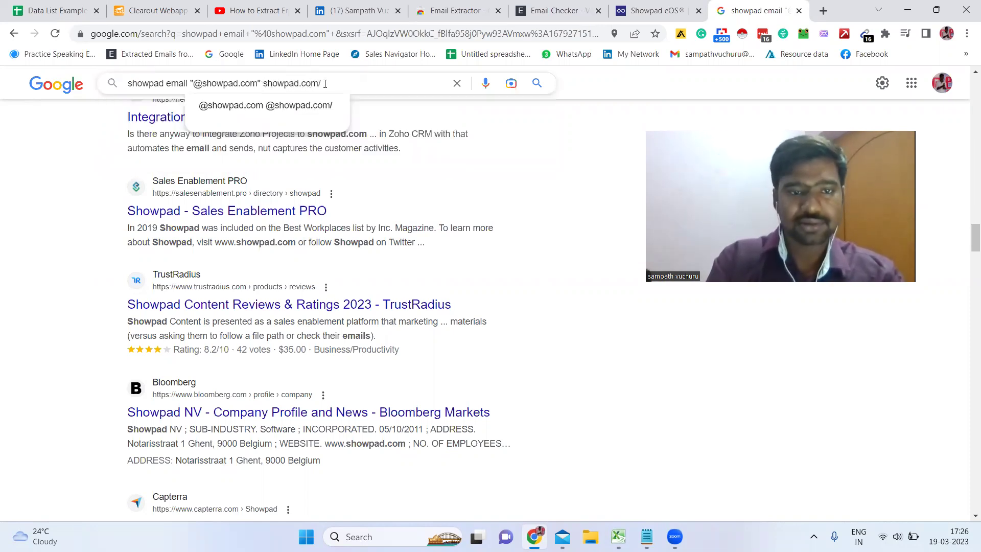
pyautogui.press('BackSpace')
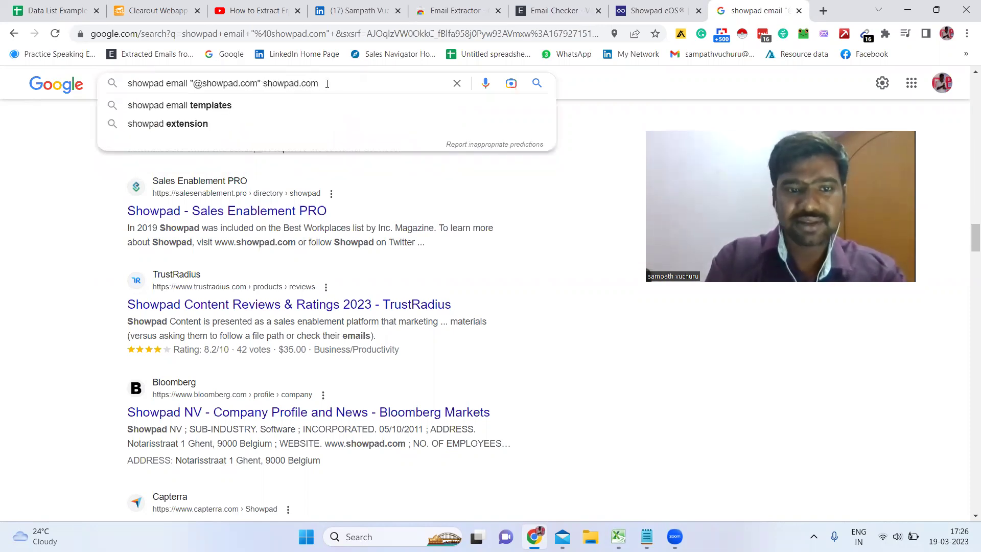
pyautogui.press('Return')
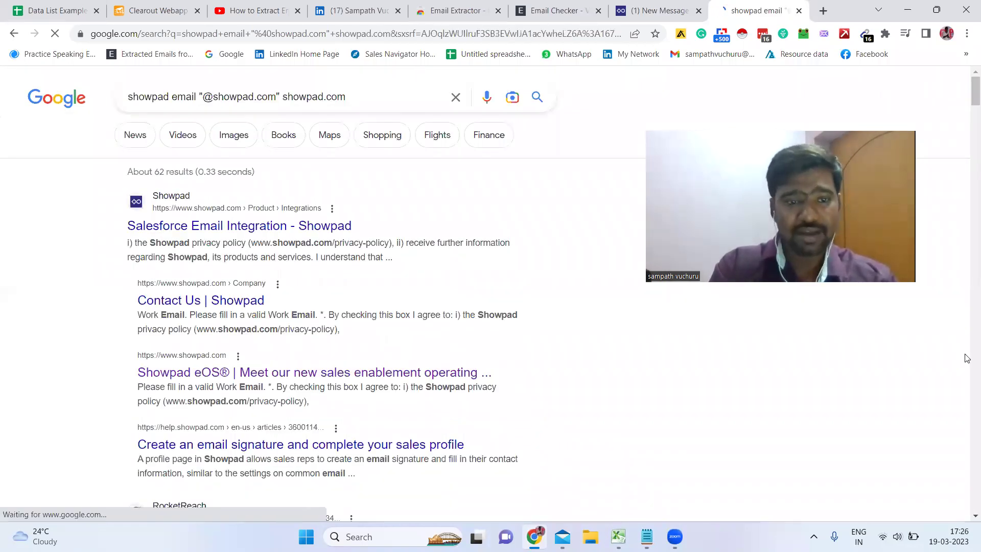
pyautogui.scroll(-20, 967, 357)
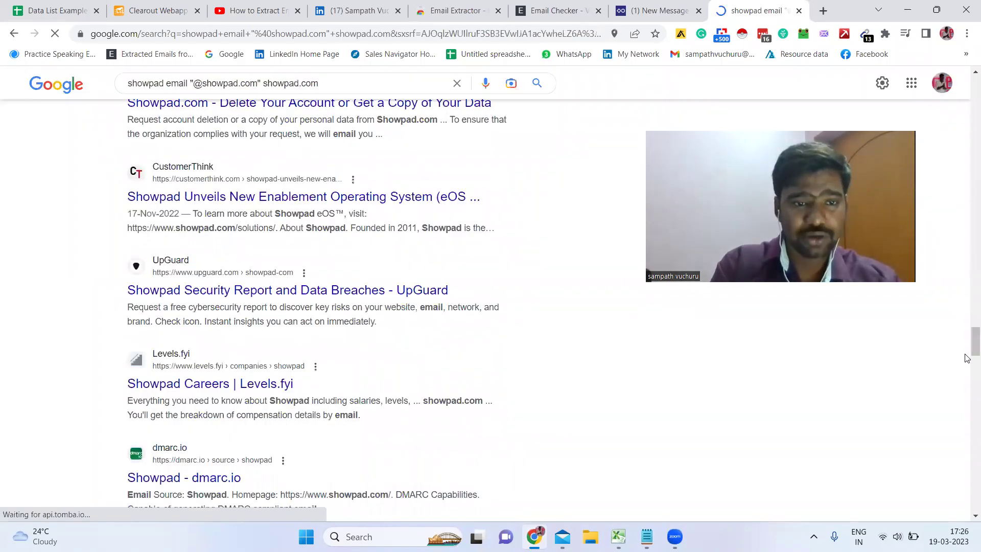
pyautogui.scroll(-20, 967, 383)
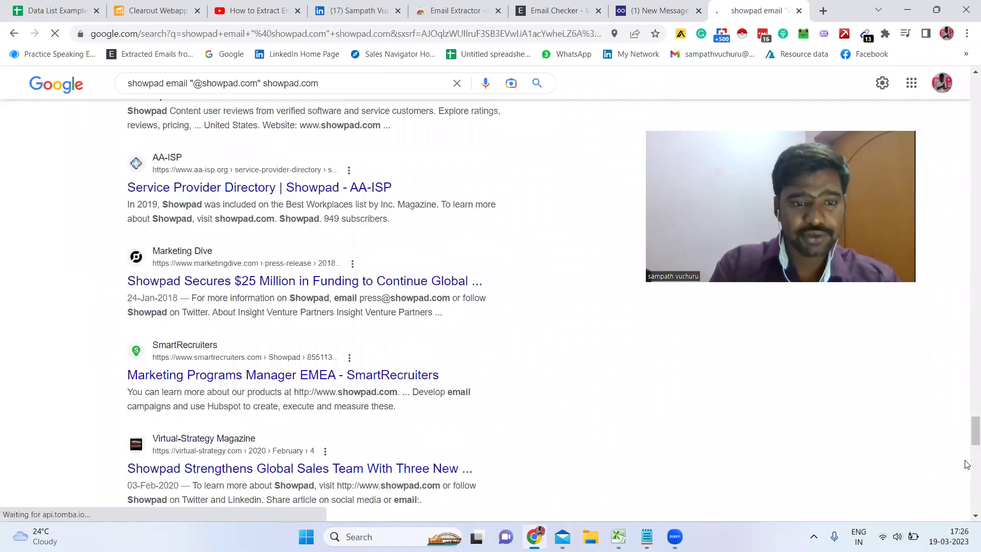
pyautogui.scroll(20, 967, 205)
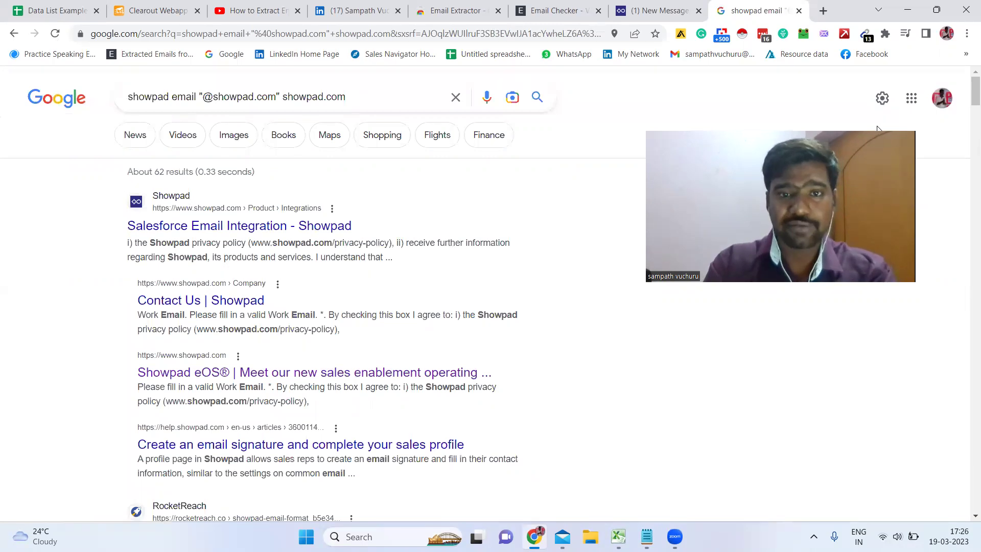
pyautogui.hotkey('ctrl', 'f')
pyautogui.write('@showpad.com')
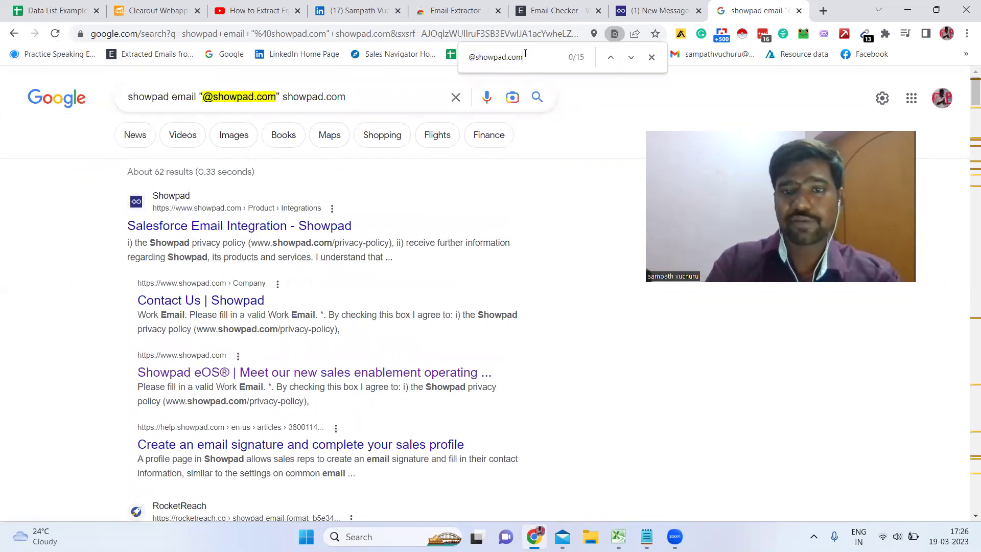
pyautogui.doubleClick(525, 53)
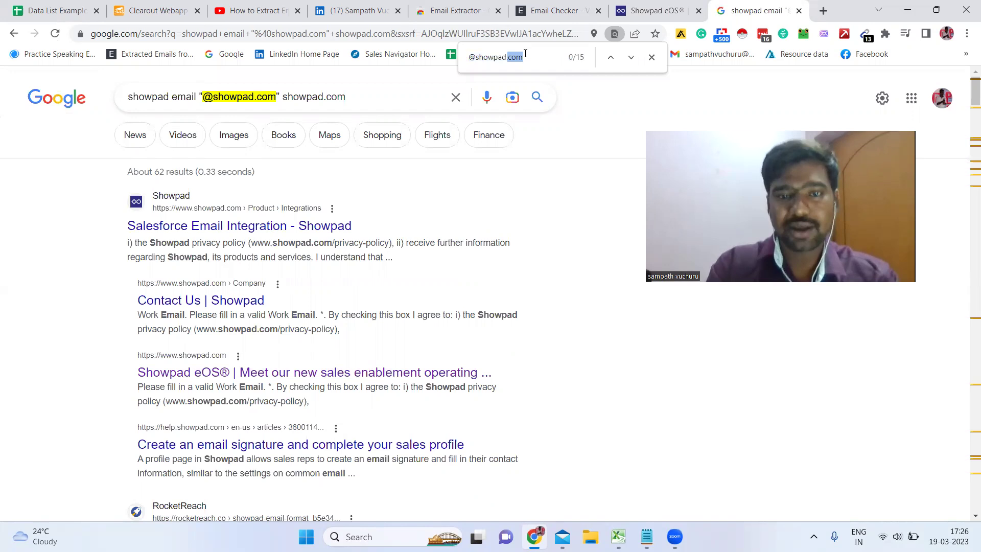
pyautogui.press('Return')
pyautogui.press('Return')
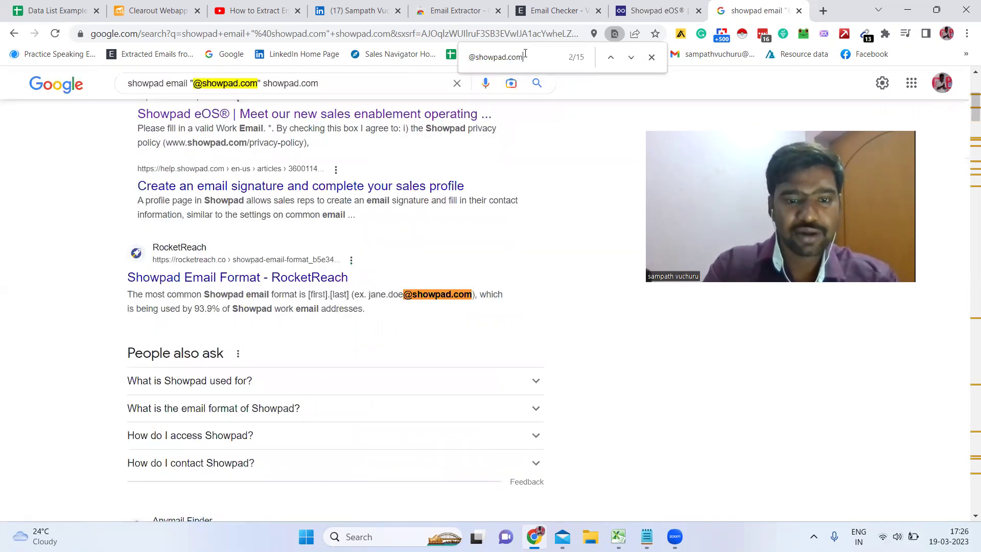
pyautogui.press('Return')
pyautogui.press('Return')
pyautogui.press('Return')
pyautogui.press('Return')
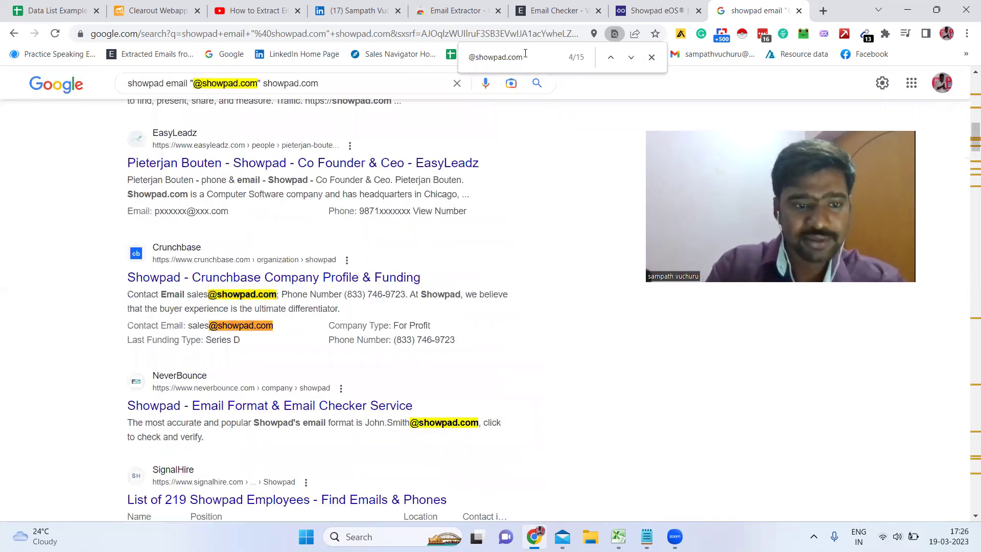
pyautogui.press('Return')
pyautogui.press('Return')
pyautogui.press('Return')
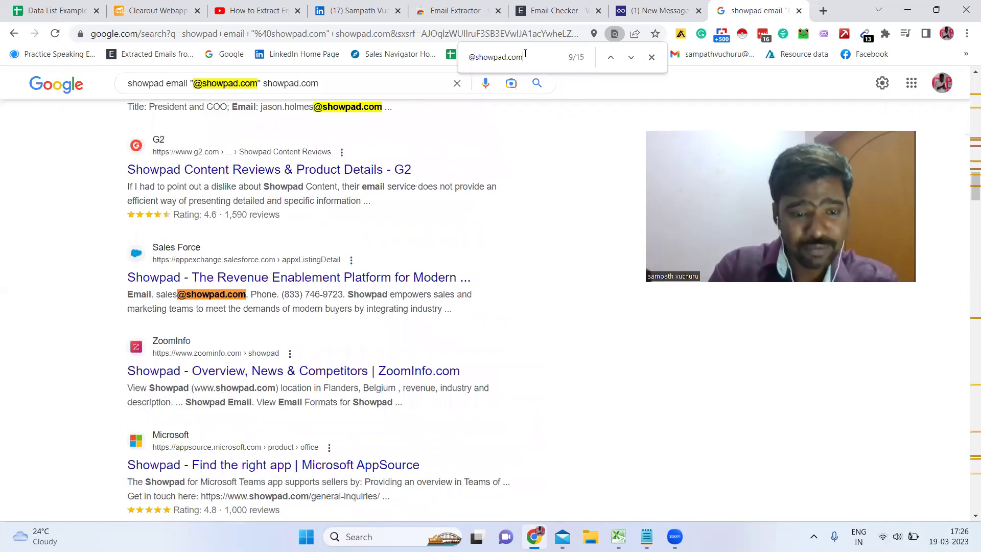
pyautogui.press('Return')
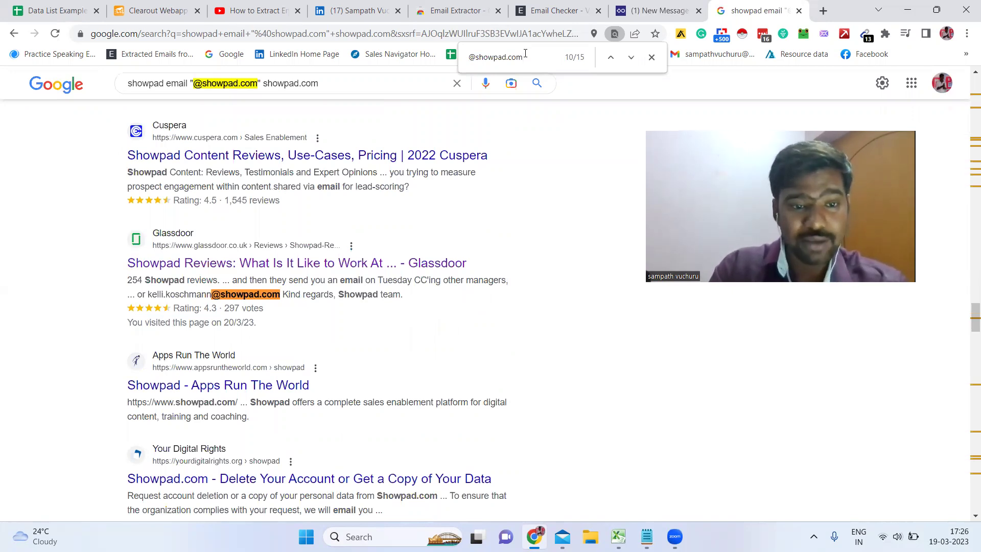
pyautogui.press('Return')
pyautogui.press('Return')
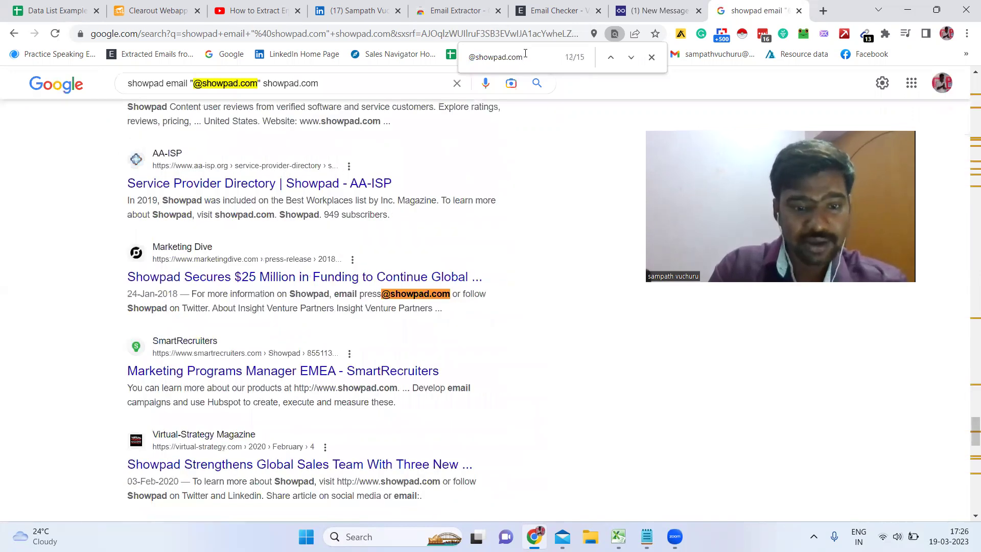
pyautogui.press('Return')
pyautogui.press('Return')
pyautogui.press('Return')
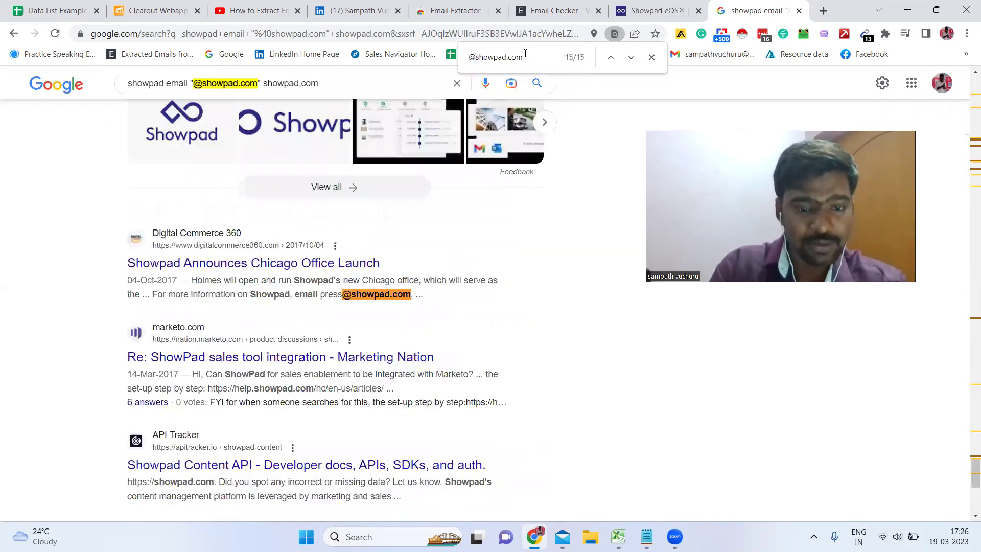
pyautogui.press('Return')
pyautogui.press('Return')
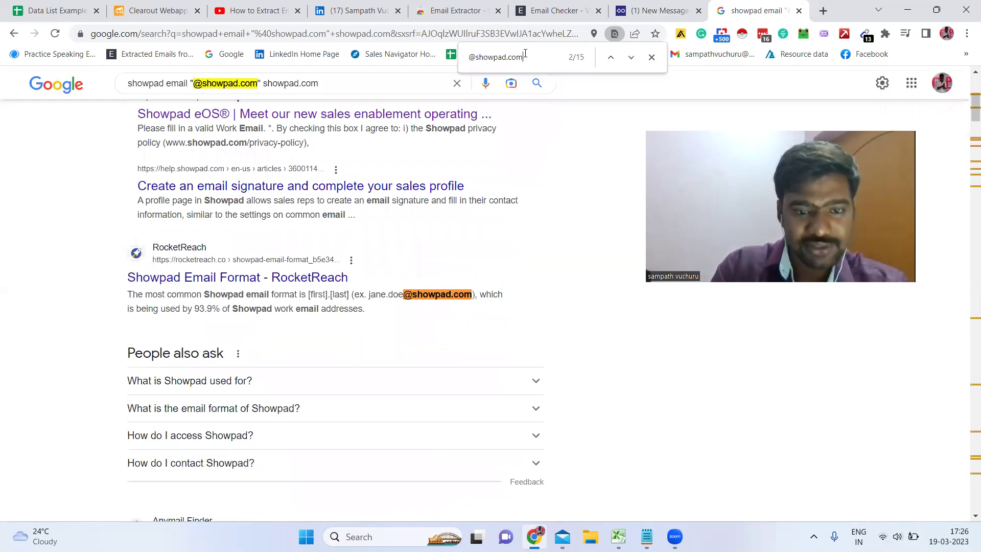
pyautogui.press('Return')
pyautogui.press('Return')
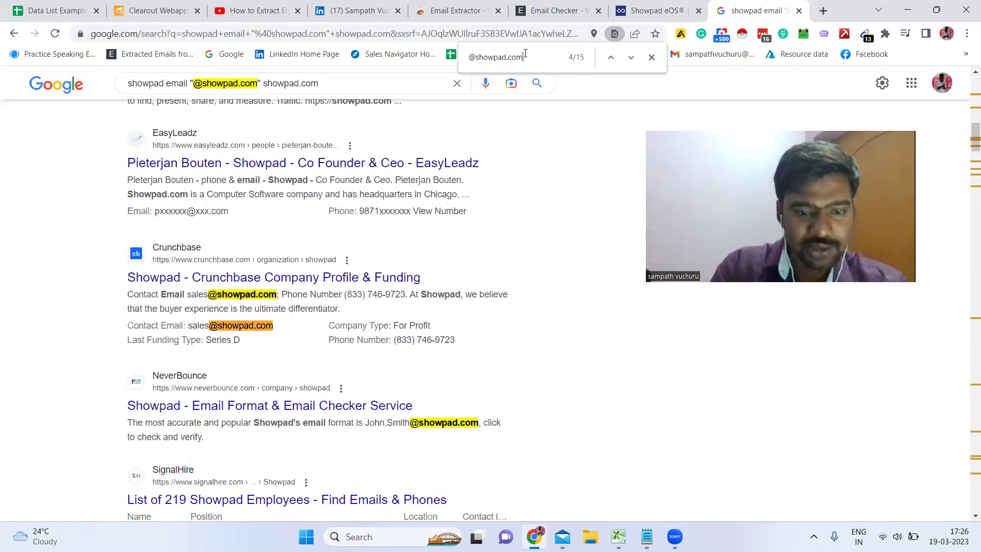
pyautogui.press('Return')
pyautogui.press('Return')
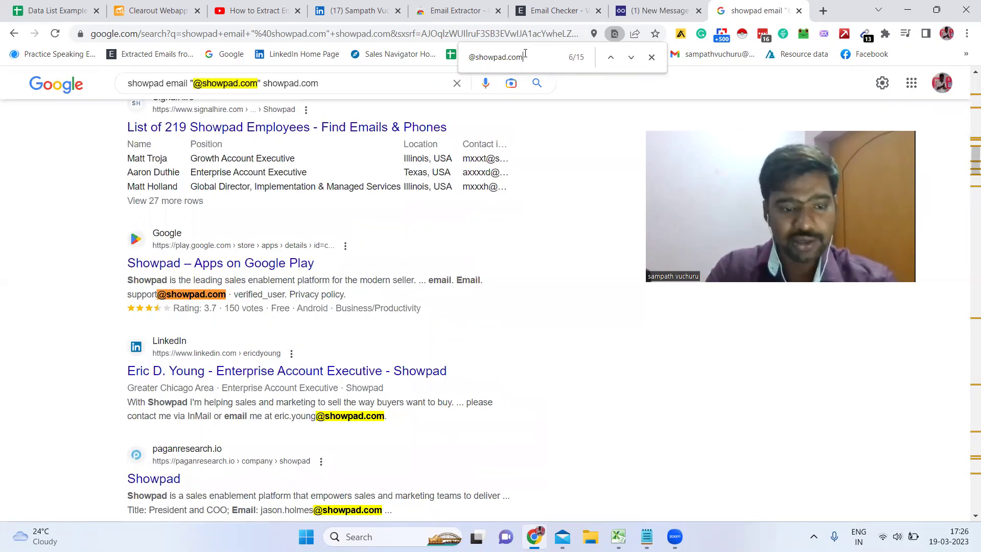
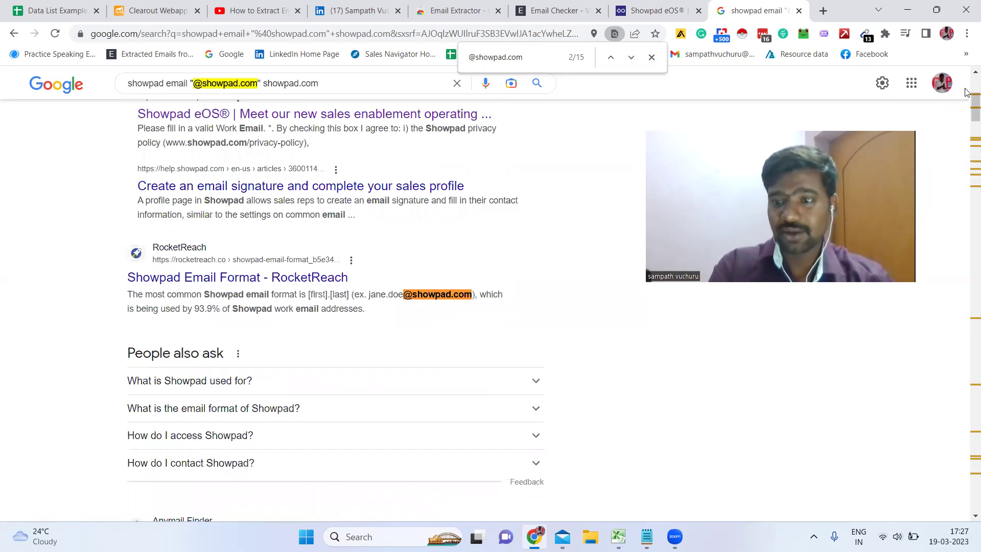
pyautogui.scroll(5, 965, 63)
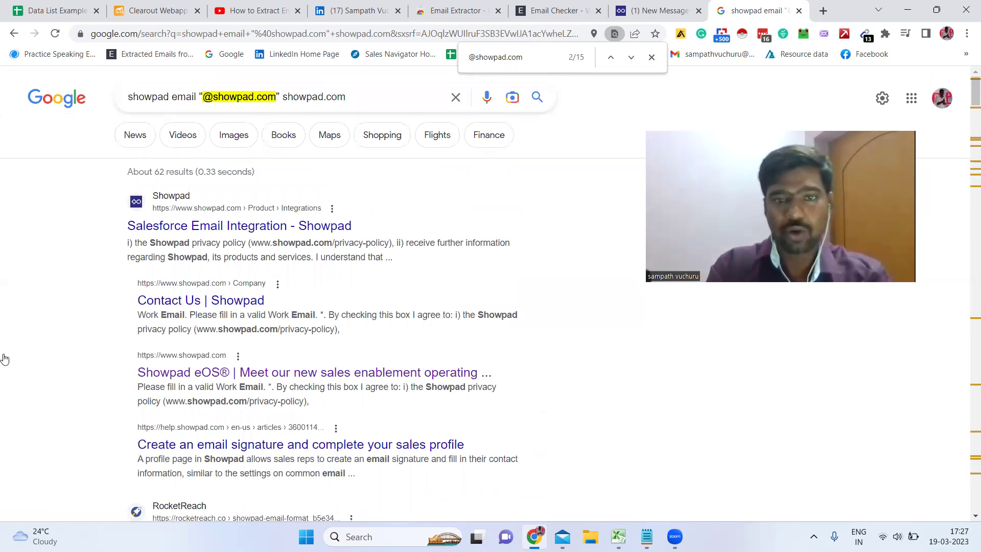
# Copy the sales e-mail address from the Crunchbase result and paste it into E3 of the CEOS EMails workbook in Excel
pyautogui.press('Return')
pyautogui.press('Return')
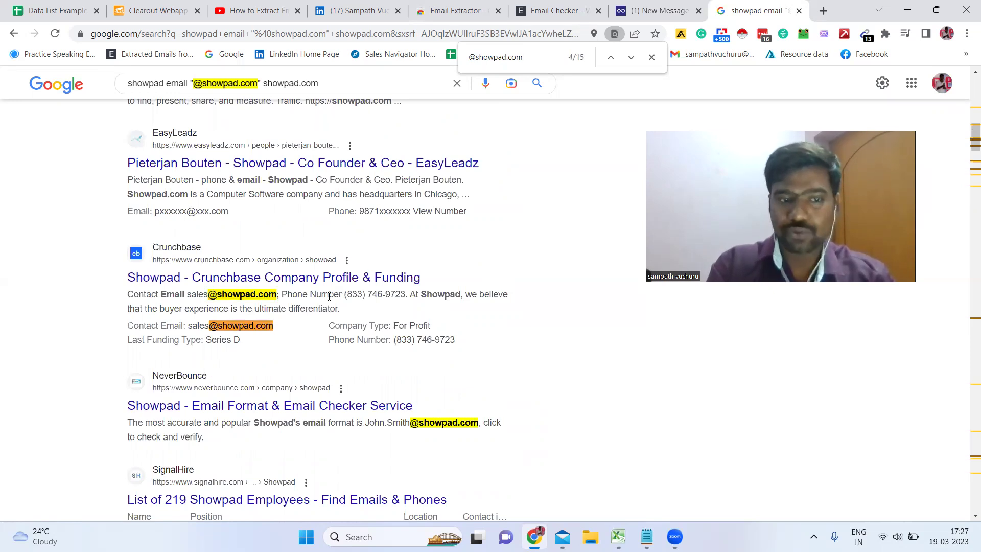
pyautogui.moveTo(192, 297); pyautogui.dragTo(275, 295)
pyautogui.hotkey('ctrl', 'c')
pyautogui.click(193, 295)
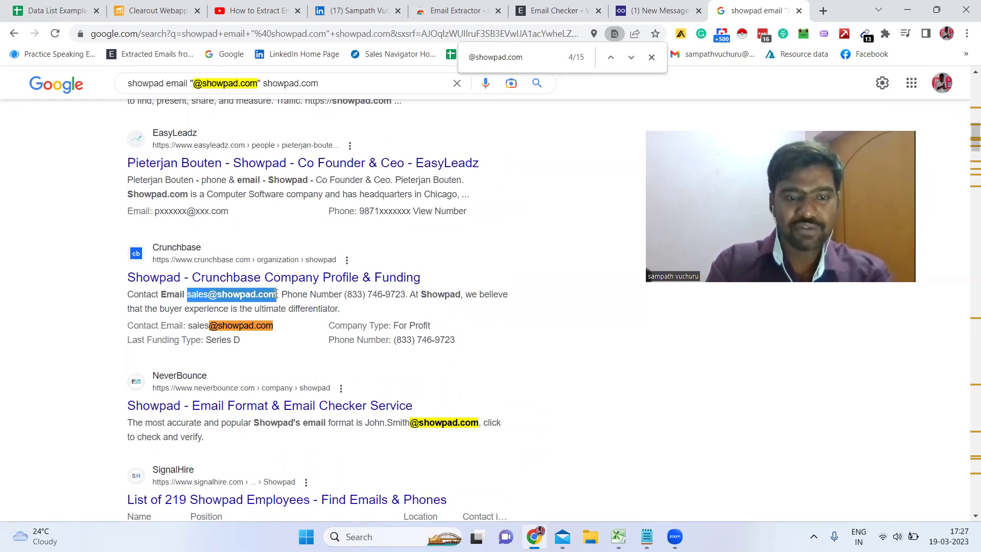
pyautogui.click(618, 536)
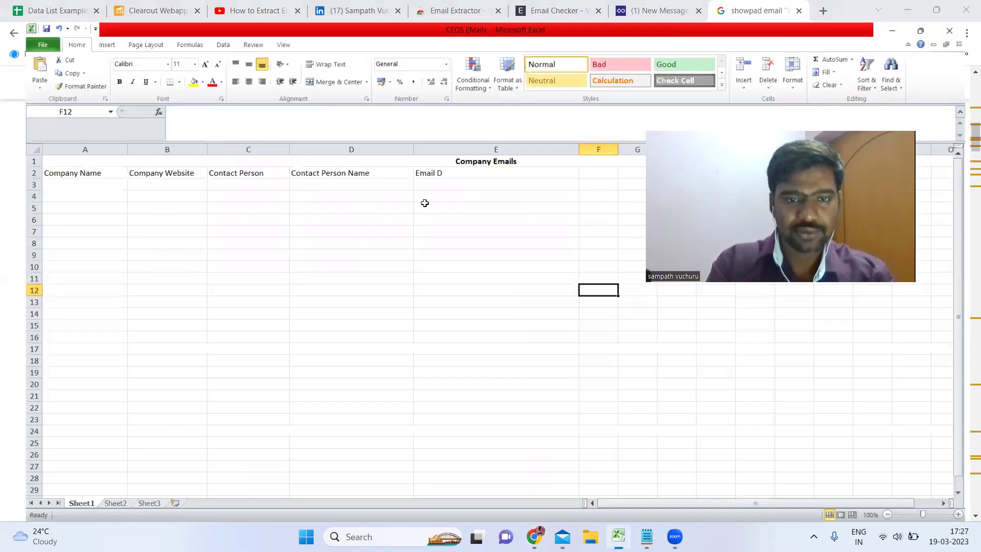
pyautogui.click(422, 173)
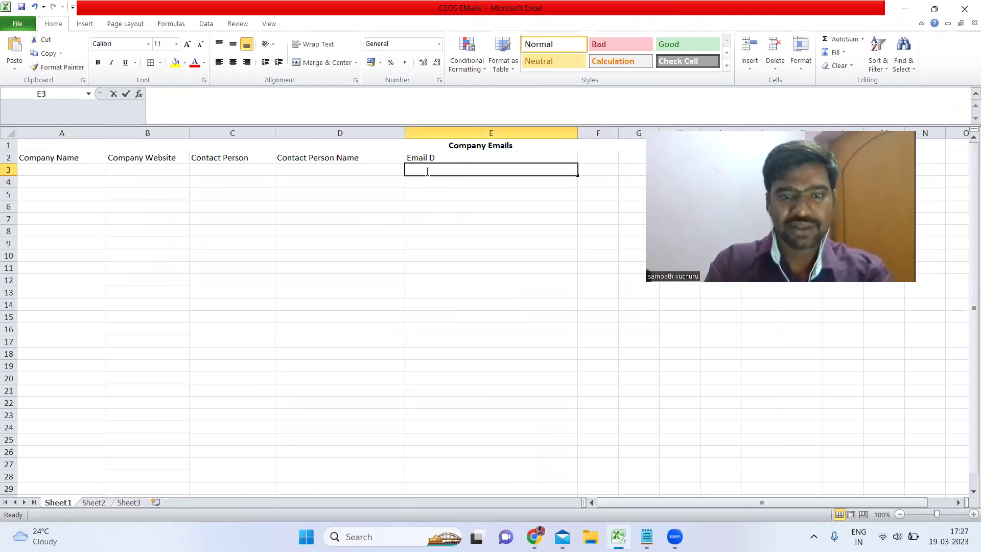
pyautogui.hotkey('ctrl', 'v')
# Enter sales as the contact person name in D3 and ales as the contact person in C3
pyautogui.click(387, 169)
pyautogui.write('sales')
pyautogui.click(204, 174)
pyautogui.press('BackSpace')
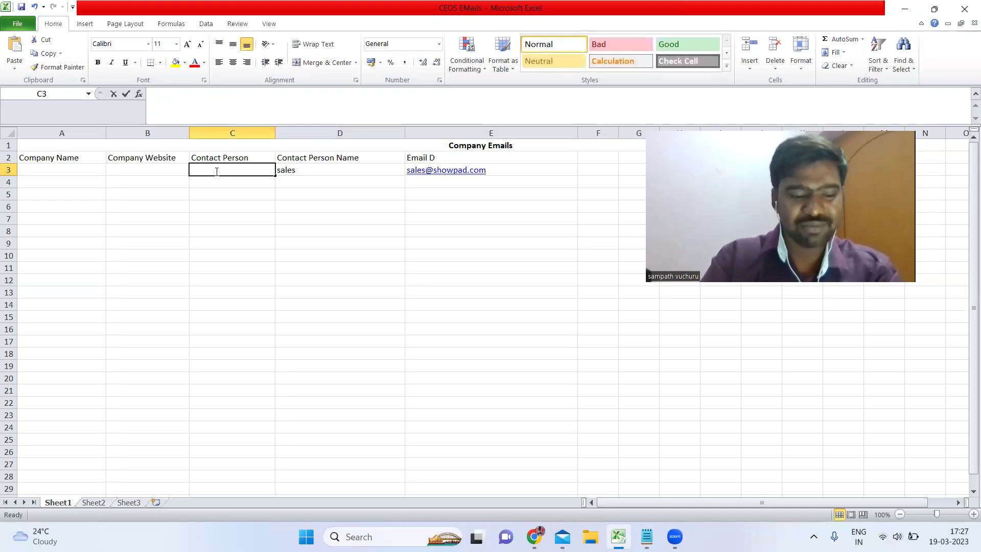
pyautogui.write('ales')
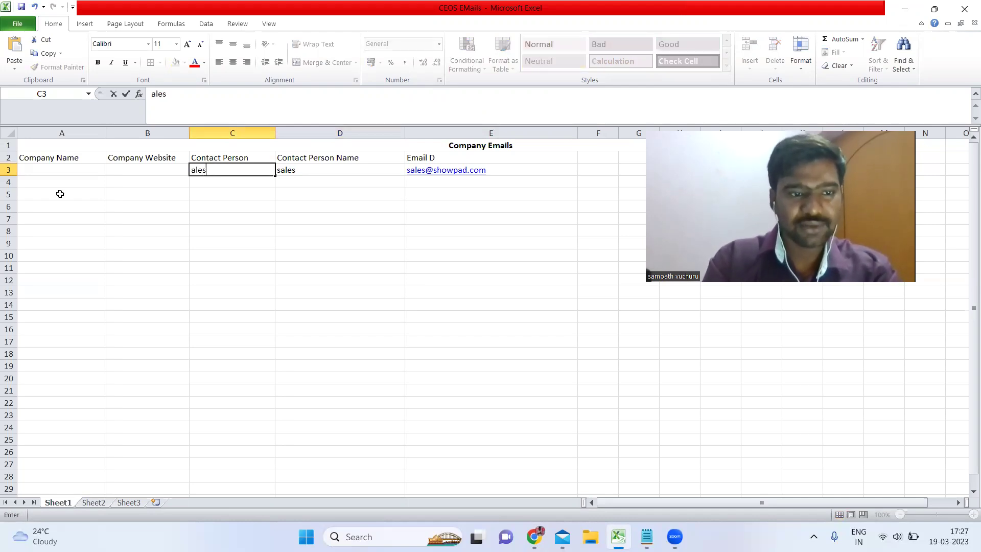
# Enter Sowpad as the company name in A3
pyautogui.click(65, 173)
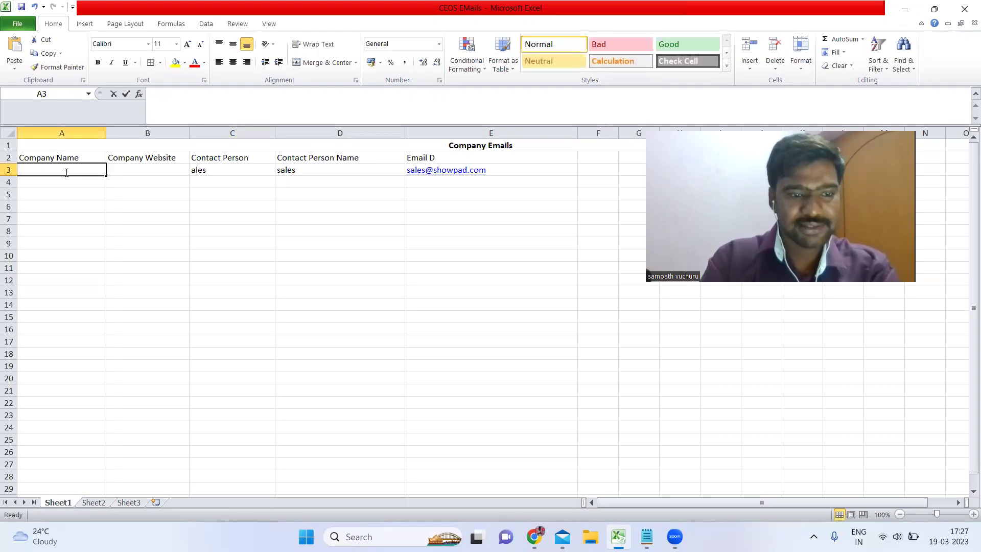
pyautogui.write('Sj')
pyautogui.press('BackSpace')
pyautogui.write('owpad')
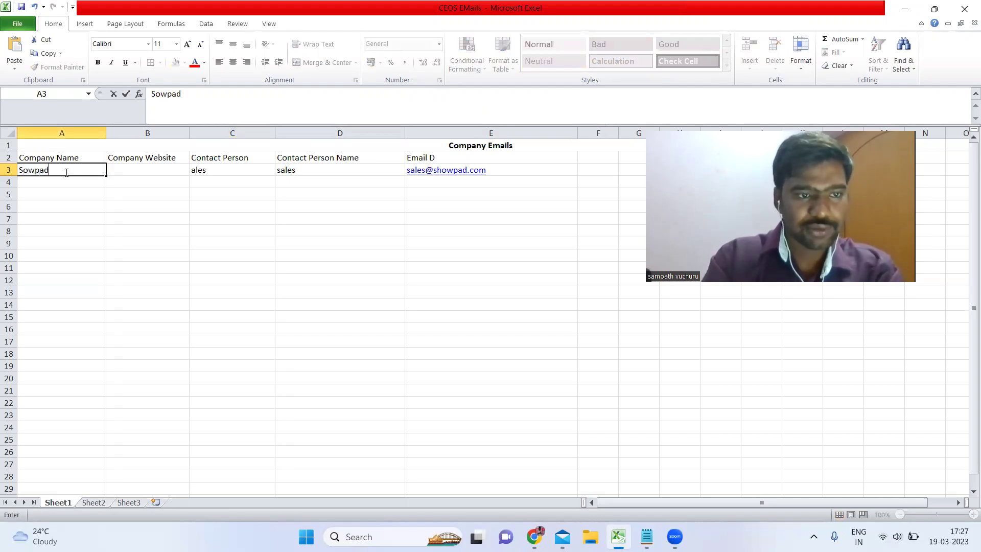
pyautogui.click(232, 269)
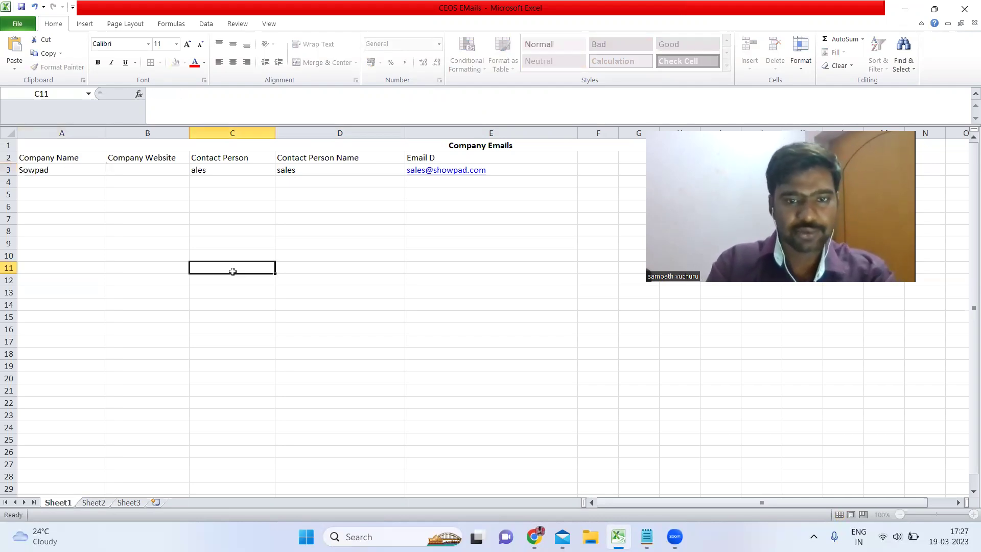
# Return to Chrome, copy the support e-mail address from the Google Play result, and paste it into E4 of the Excel sheet
pyautogui.click(619, 534)
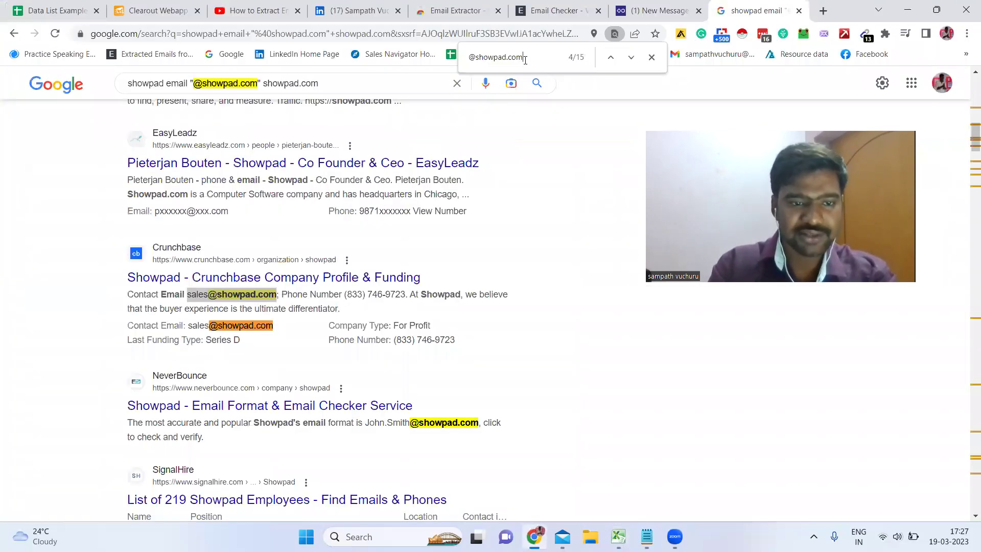
pyautogui.press('Return')
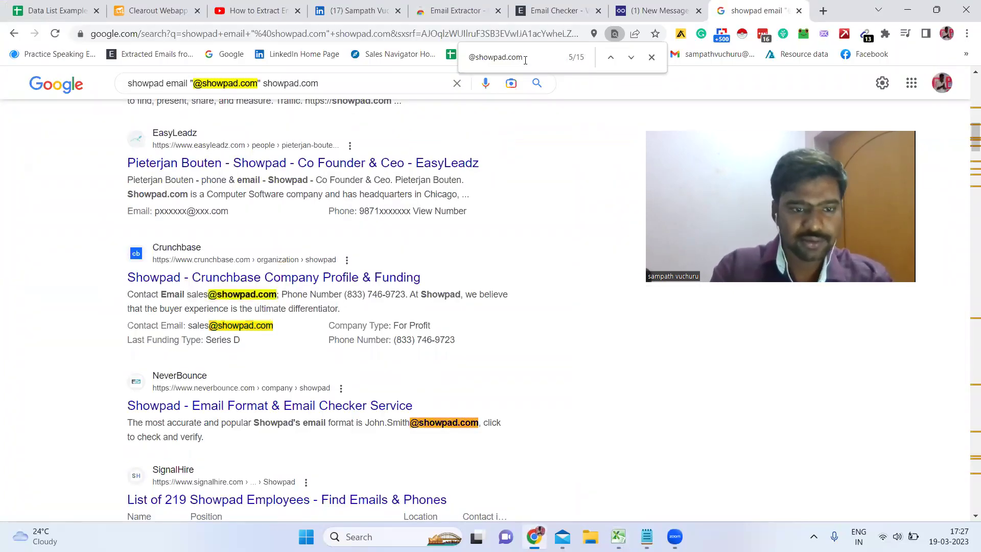
pyautogui.press('Return')
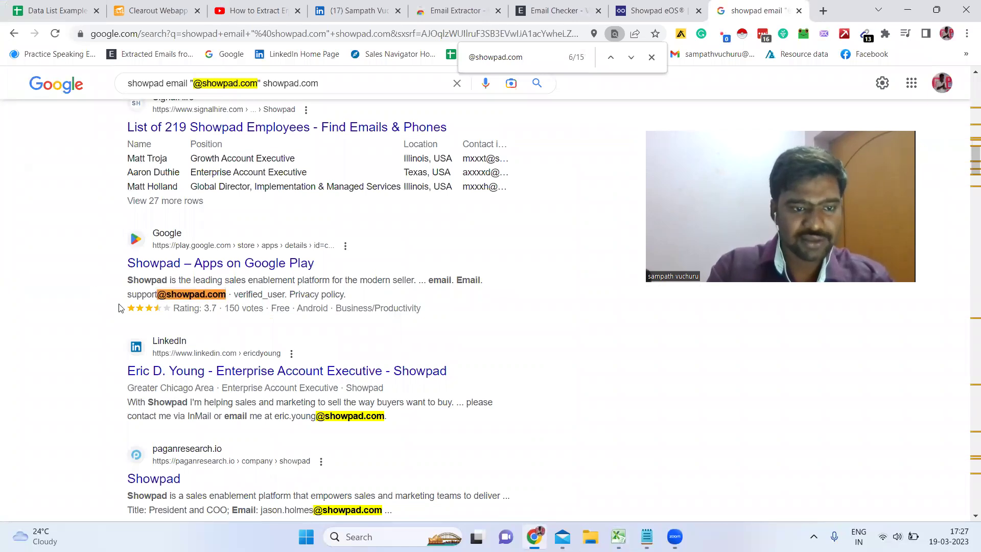
pyautogui.moveTo(226, 295); pyautogui.dragTo(128, 295)
pyautogui.hotkey('ctrl', 'c')
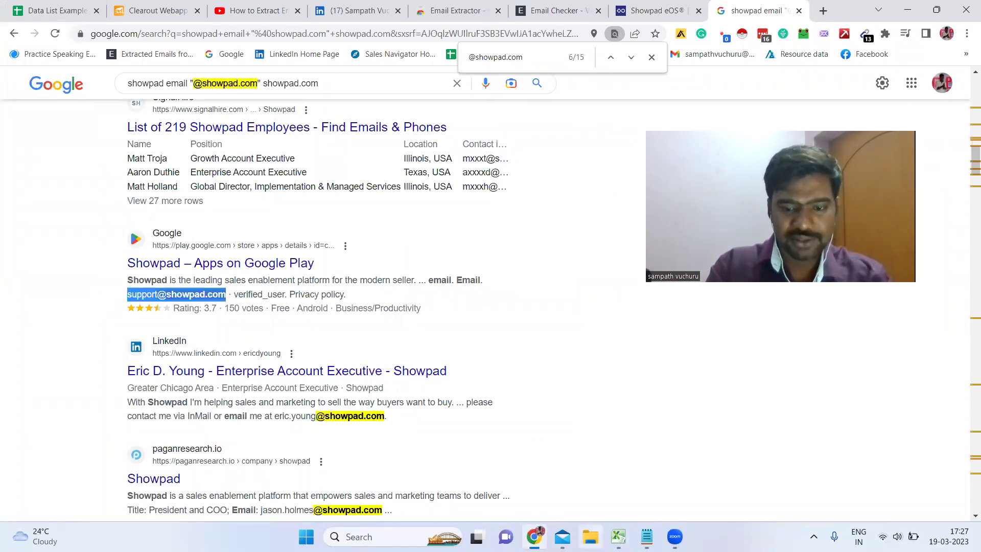
pyautogui.click(618, 536)
pyautogui.doubleClick(484, 179)
pyautogui.hotkey('ctrl', 'v')
# Enter Support as both the contact person name in D4 and the contact person in C4
pyautogui.click(374, 185)
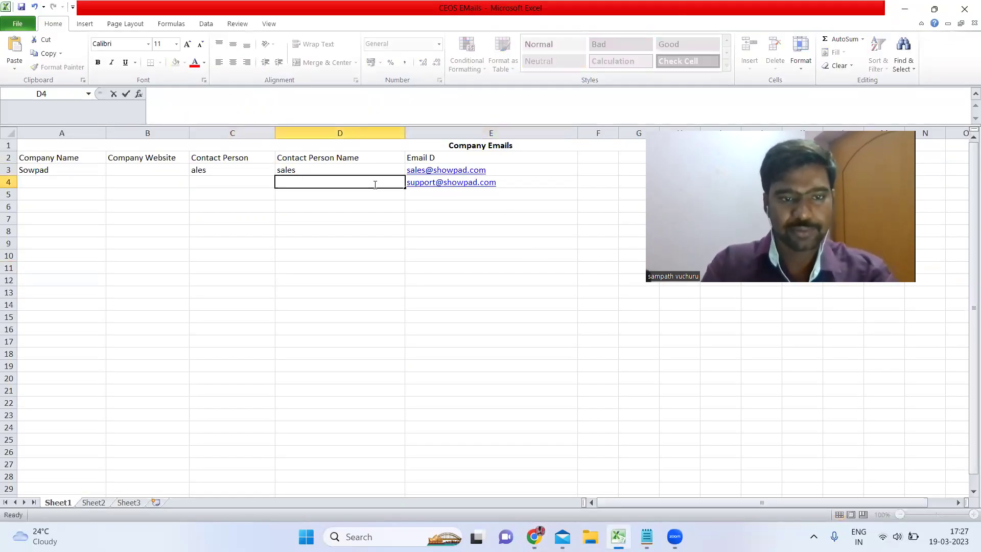
pyautogui.write('Support')
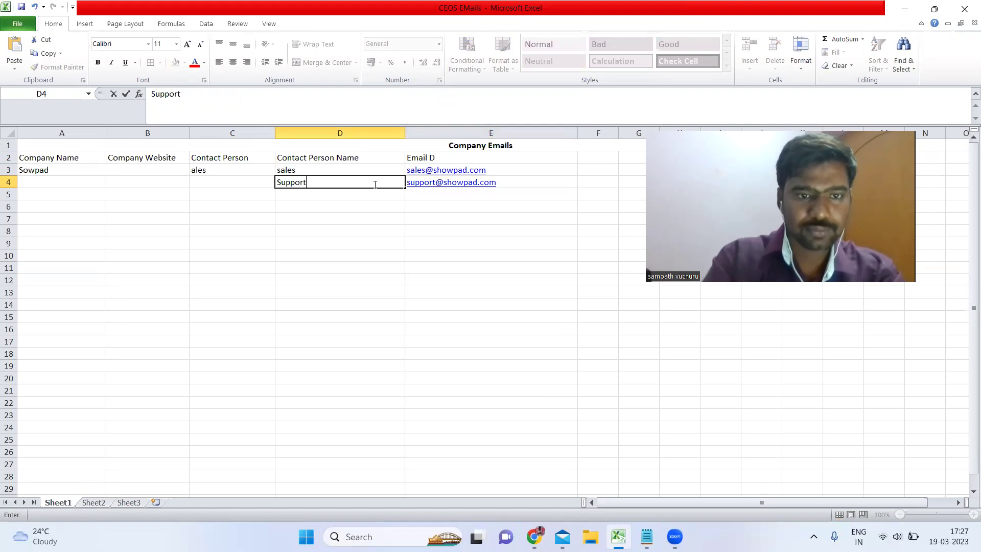
pyautogui.click(249, 184)
pyautogui.write('Support')
# Correct the contact person entry in C3 to Sales
pyautogui.doubleClick(225, 171)
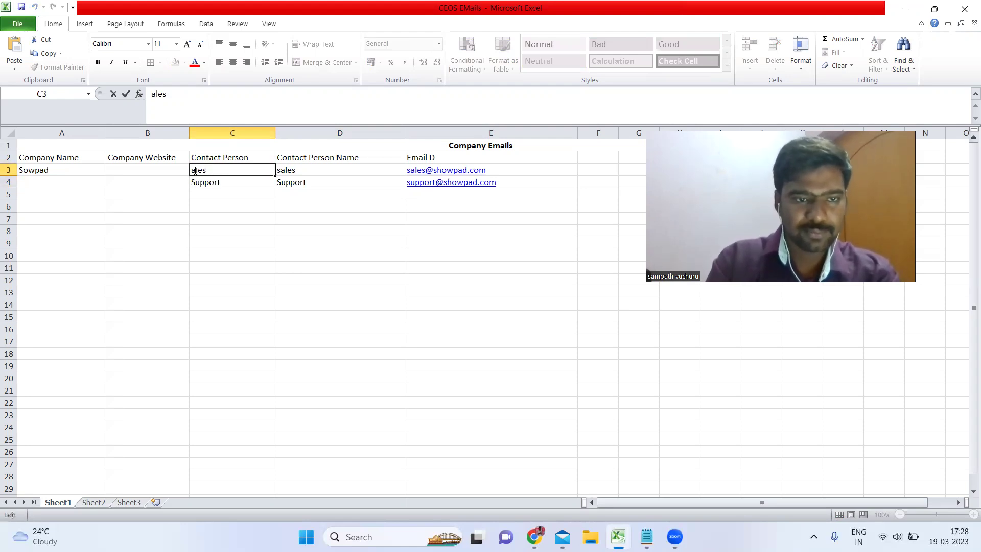
pyautogui.write('S')
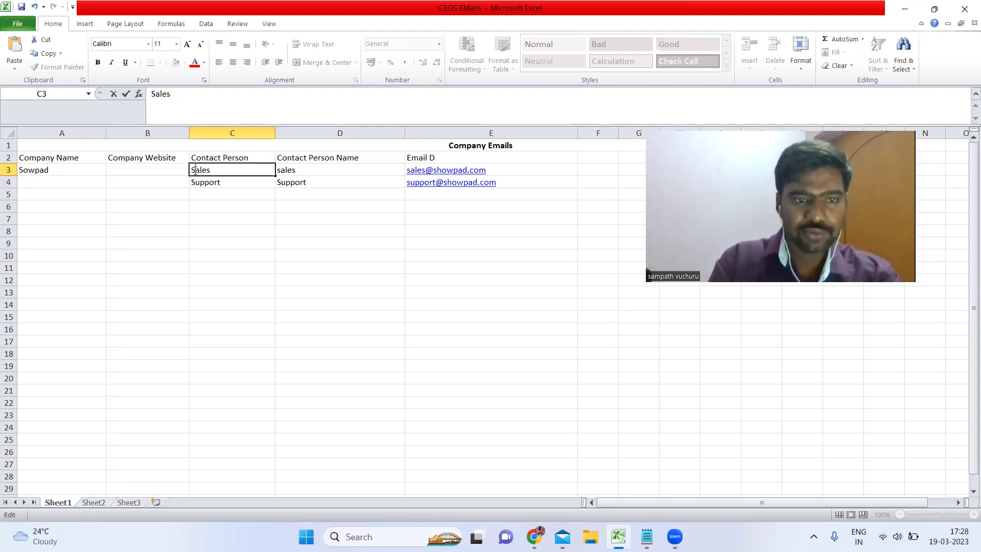
pyautogui.click(212, 193)
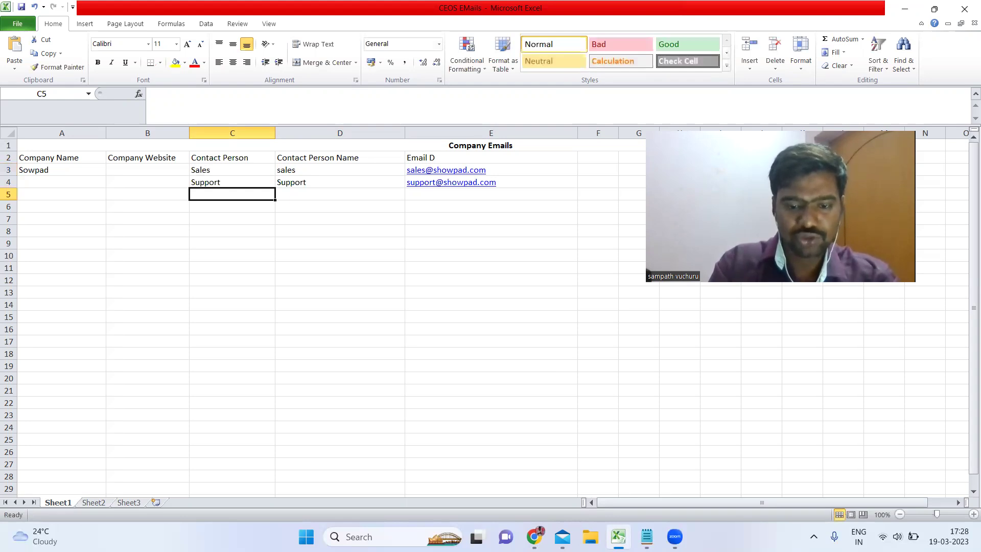
# Go back to Chrome, copy the account executive's e-mail address from the LinkedIn result, and paste it into E5 of the Excel sheet
pyautogui.click(534, 536)
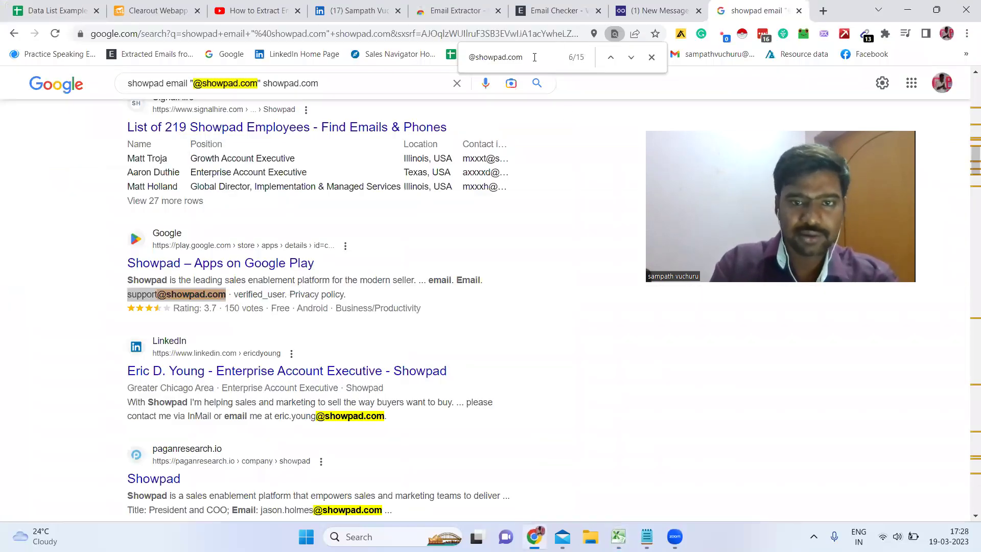
pyautogui.press('Return')
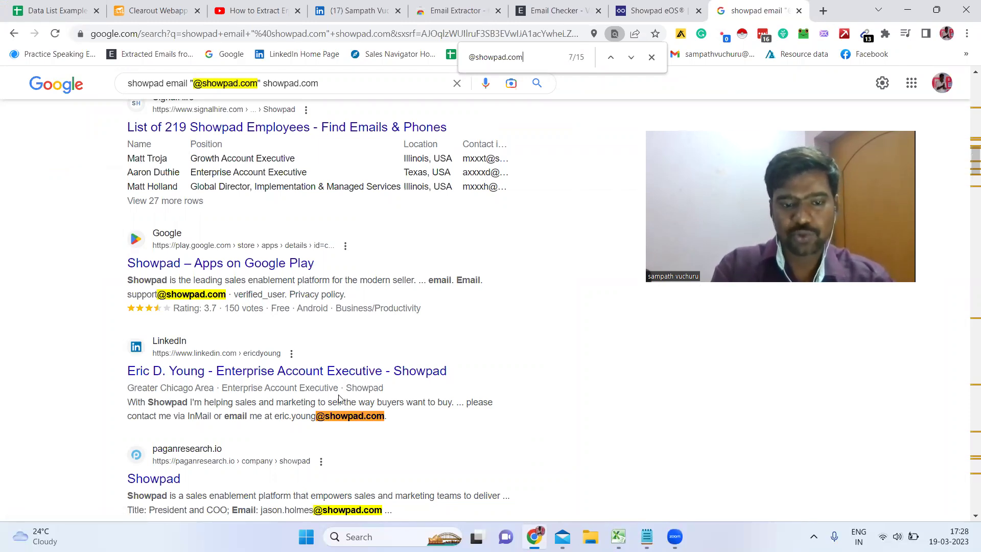
pyautogui.scroll(-3, 33, 421)
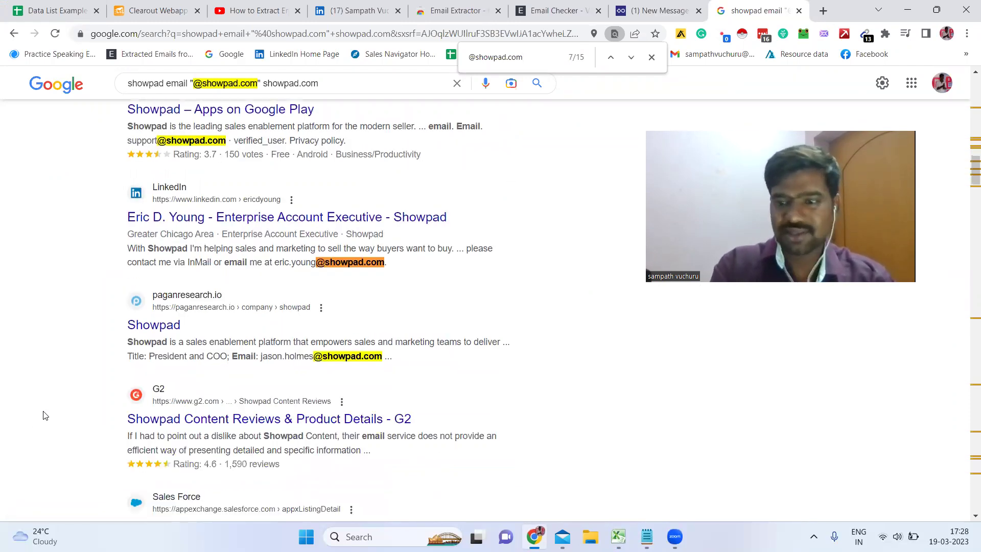
pyautogui.moveTo(275, 262); pyautogui.dragTo(382, 265)
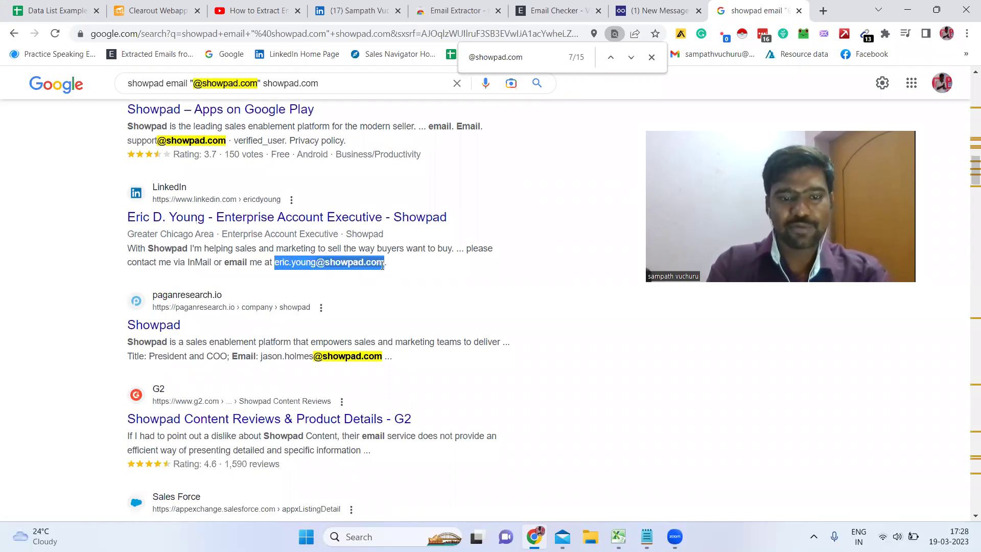
pyautogui.hotkey('ctrl', 'c')
pyautogui.hotkey('alt', 'Tab')
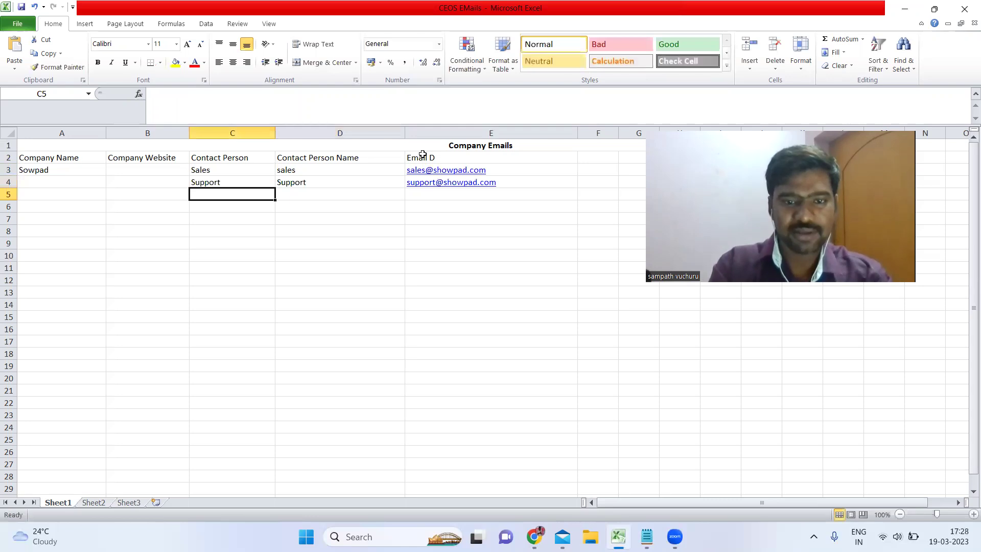
pyautogui.click(450, 194)
pyautogui.hotkey('ctrl', 'v')
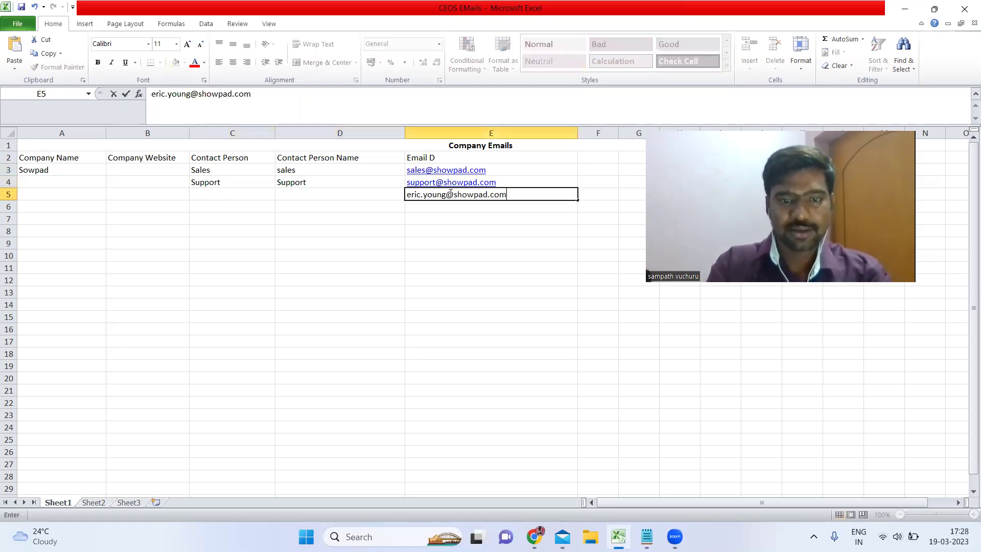
# Copy the job title Enterprise Account Executive from the LinkedIn result in Chrome and paste it into D5 of the Excel sheet
pyautogui.click(284, 195)
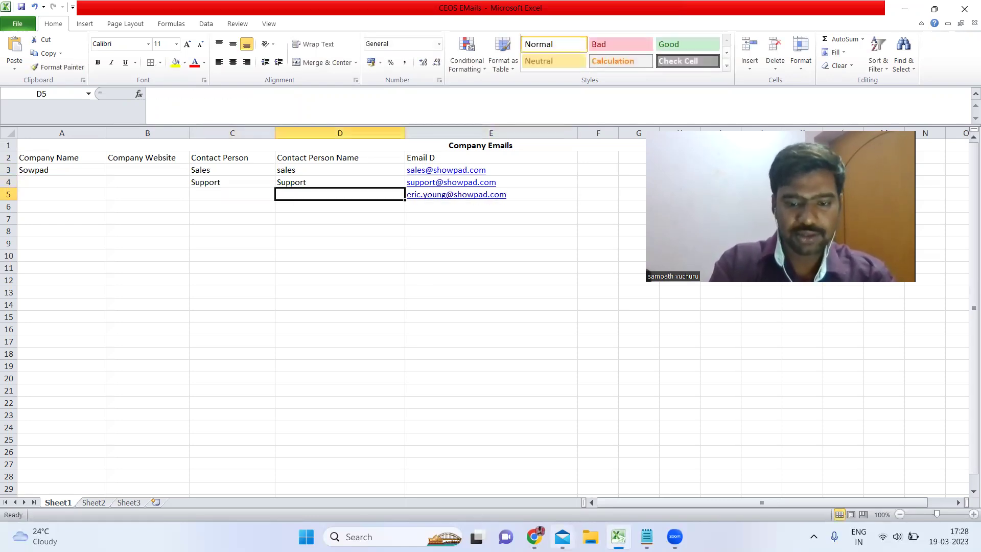
pyautogui.click(533, 537)
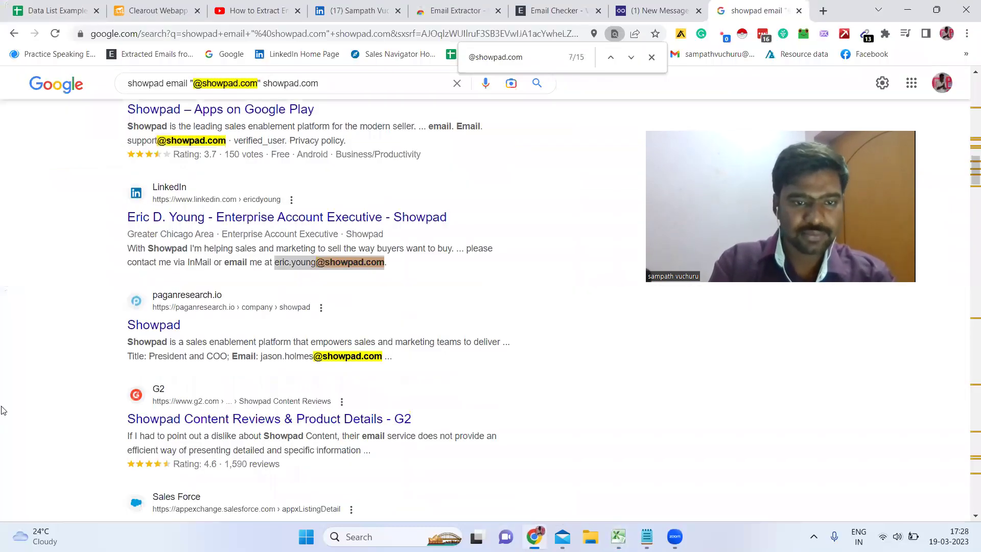
pyautogui.moveTo(221, 234); pyautogui.dragTo(337, 233)
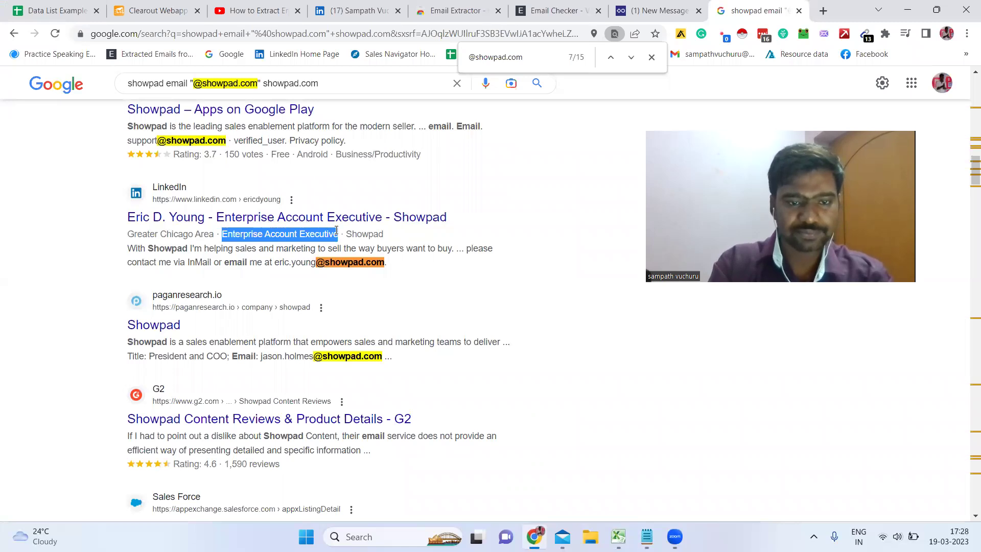
pyautogui.click(618, 537)
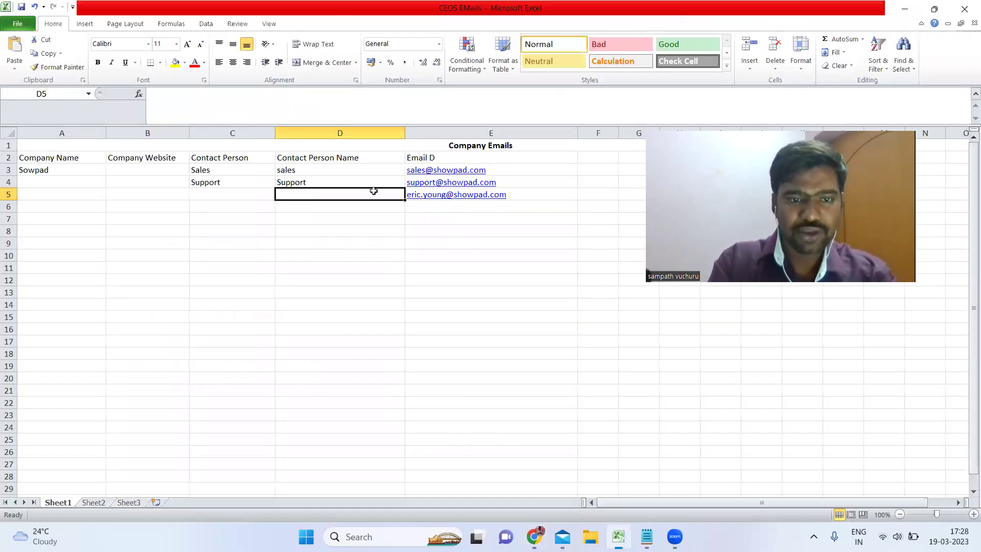
pyautogui.doubleClick(366, 191)
pyautogui.hotkey('ctrl', 'v')
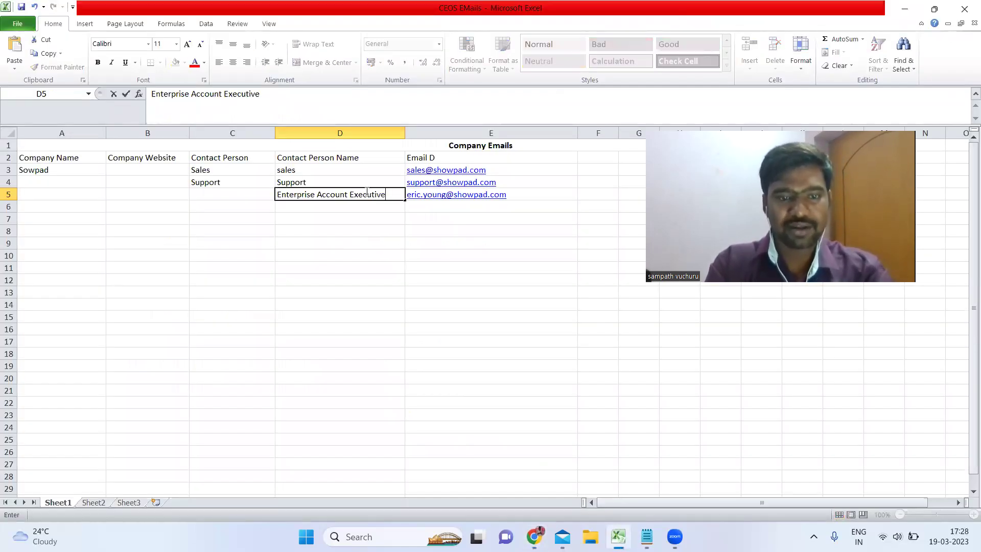
# Enter the account executive's first name as the contact person in C5
pyautogui.doubleClick(232, 193)
pyautogui.write('Eric')
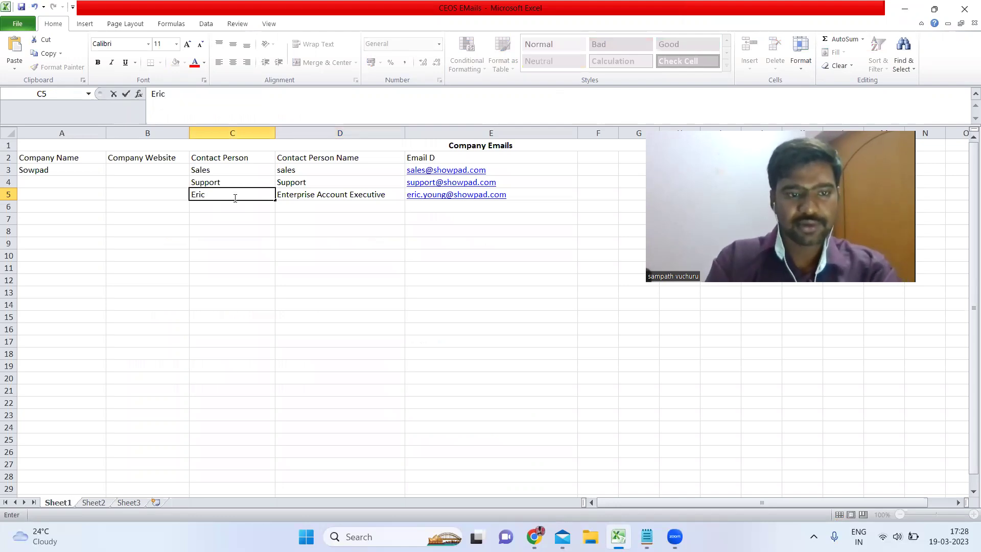
pyautogui.press('Return')
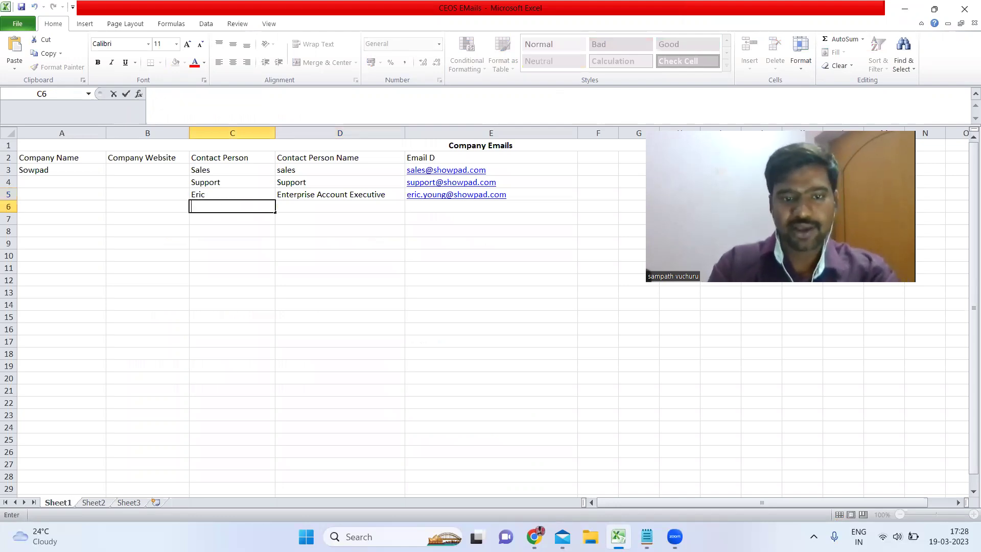
# Copy the president's job title from the paganresearch.io result in Chrome and paste it into D6 of the Excel sheet
pyautogui.click(534, 537)
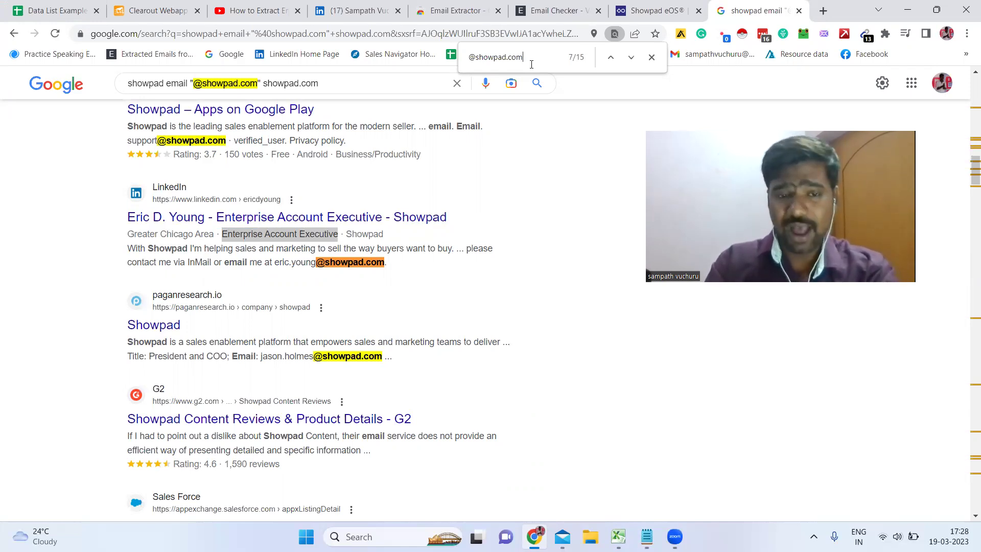
pyautogui.click(531, 64)
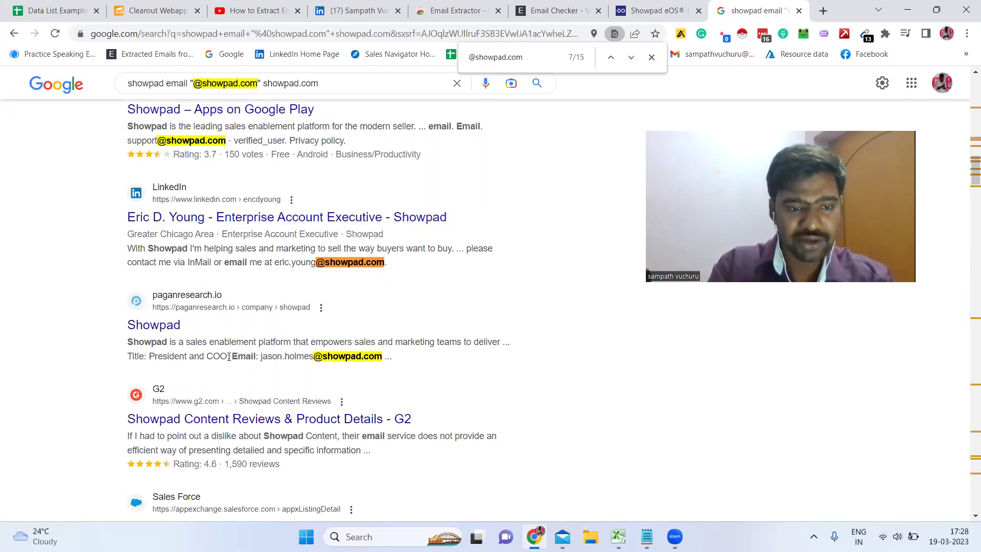
pyautogui.moveTo(227, 356); pyautogui.dragTo(155, 356)
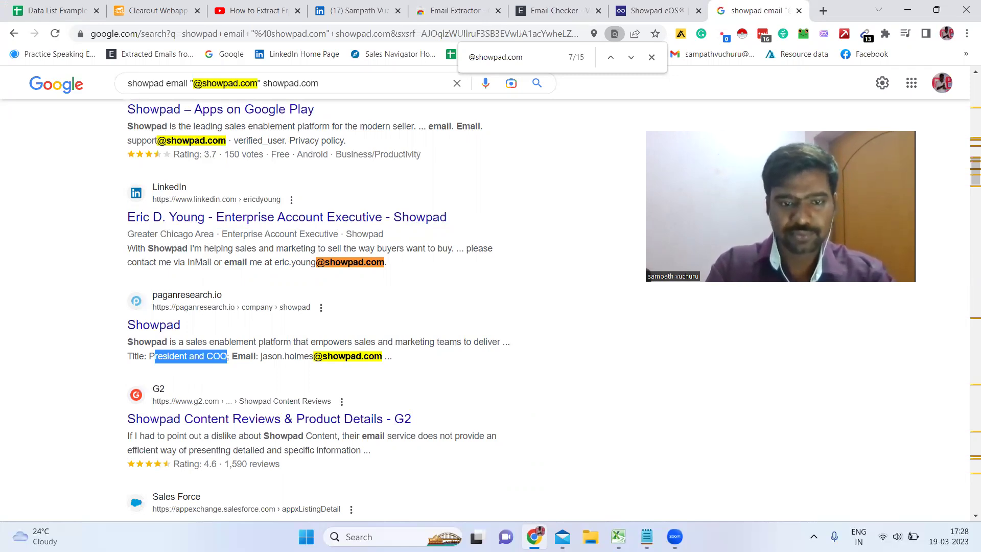
pyautogui.hotkey('alt', 'Tab')
pyautogui.doubleClick(230, 207)
pyautogui.hotkey('ctrl', 'v')
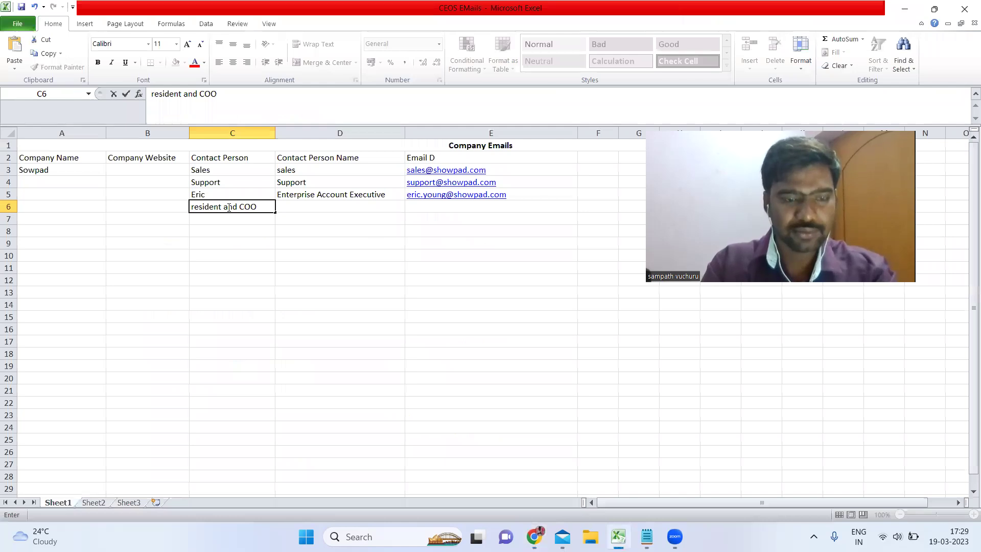
pyautogui.hotkey('ctrl', 'z')
pyautogui.doubleClick(300, 207)
pyautogui.hotkey('ctrl', 'v')
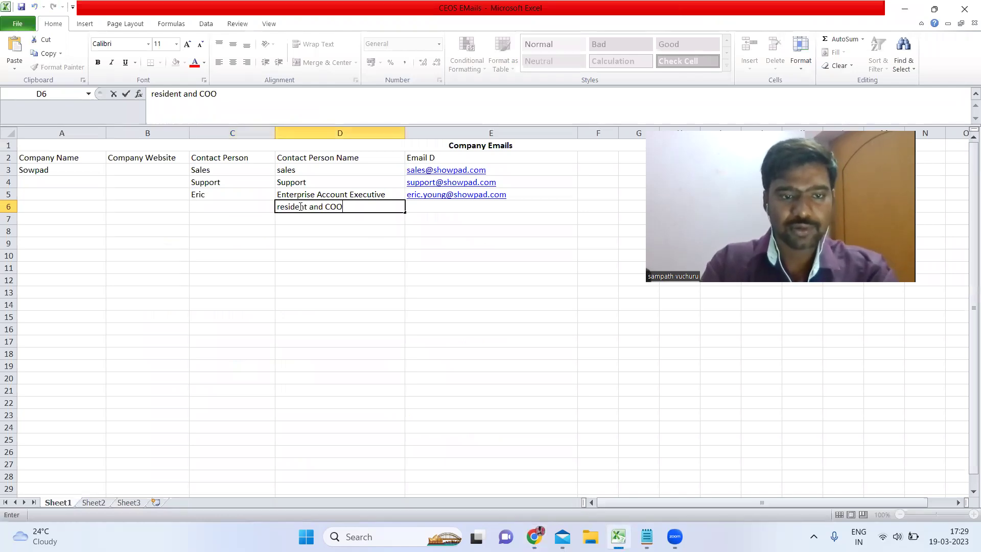
# Correct the job title in D6 to president and COO
pyautogui.press('Left')
pyautogui.press('Left')
pyautogui.press('Left')
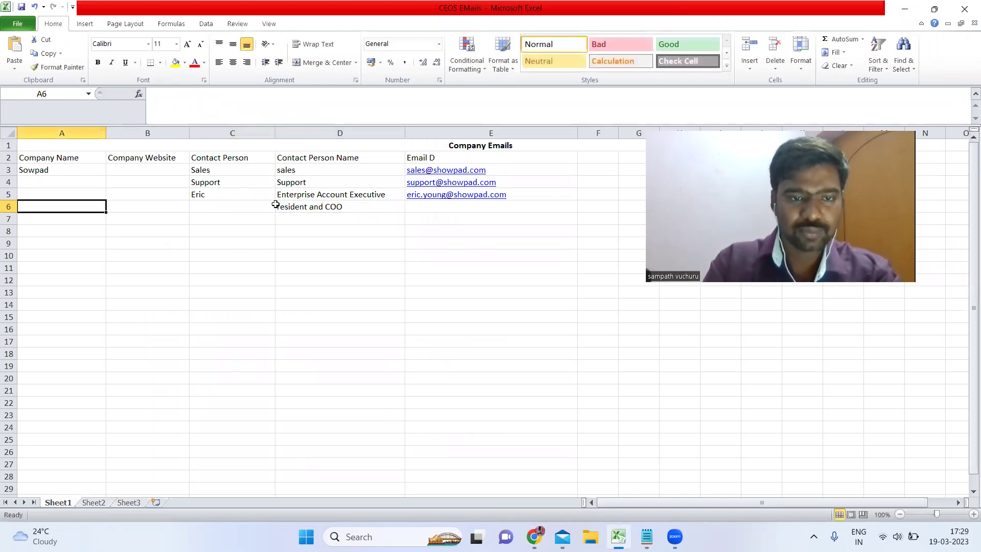
pyautogui.doubleClick(281, 205)
pyautogui.write('p')
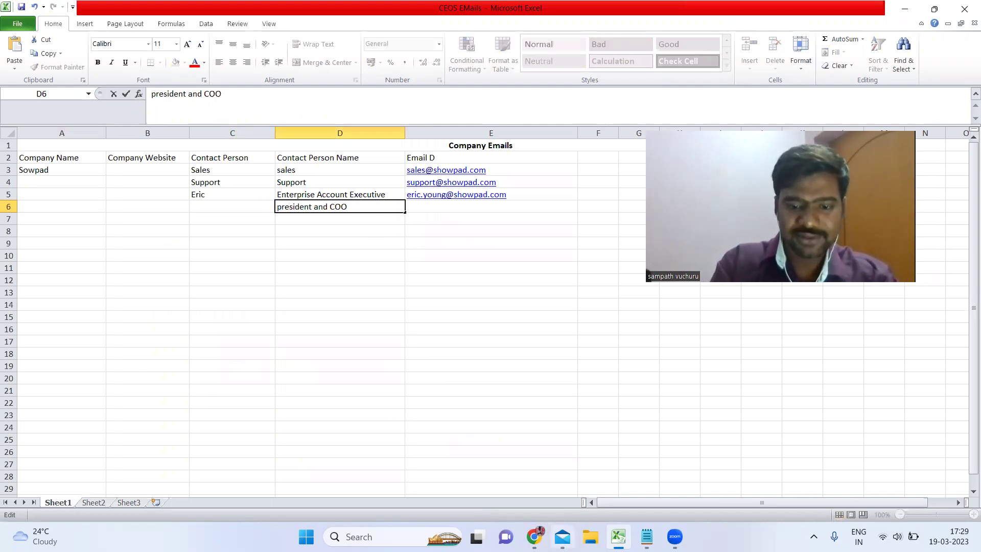
# Return to Chrome, copy the president's e-mail address from the paganresearch.io result, and paste it into E6 of the Excel sheet
pyautogui.click(533, 537)
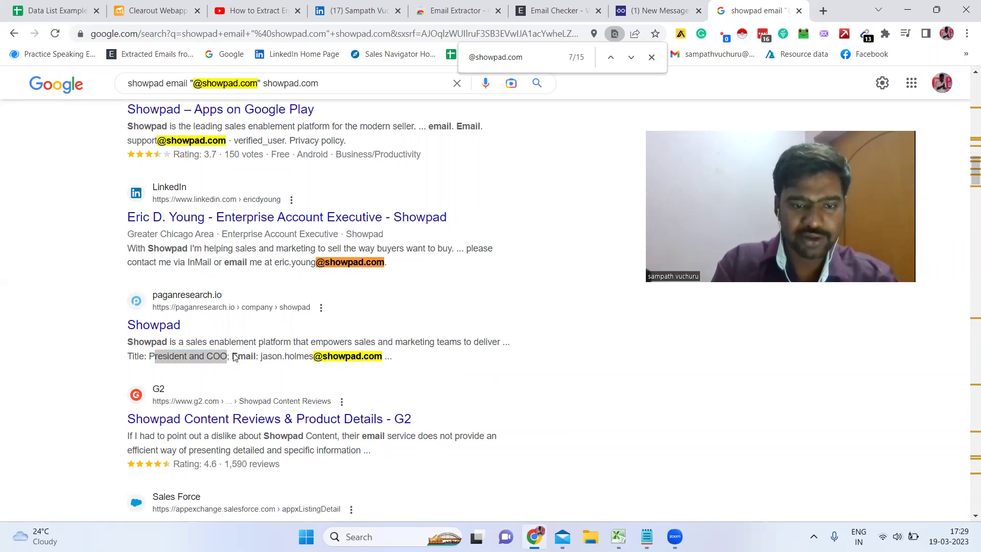
pyautogui.click(263, 356)
pyautogui.moveTo(354, 376); pyautogui.dragTo(382, 357)
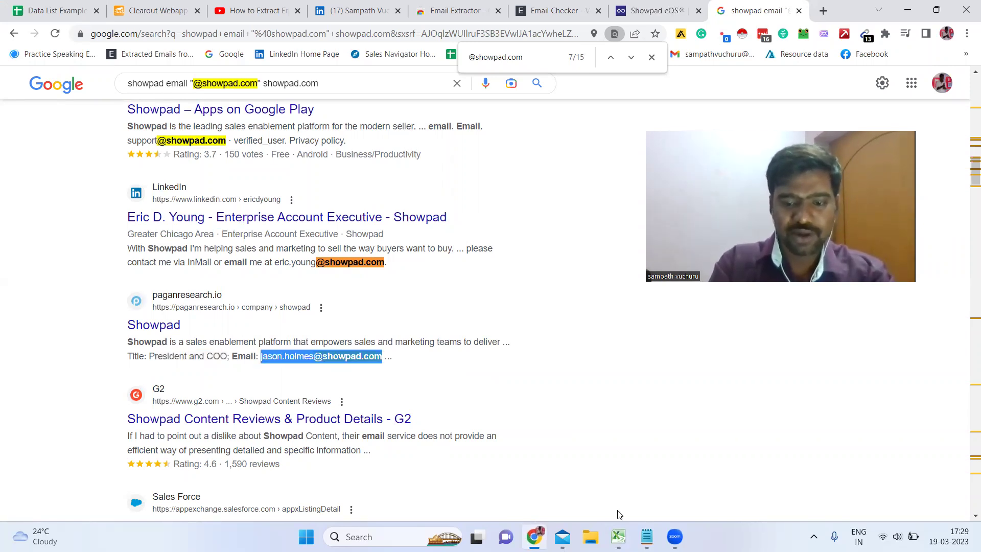
pyautogui.click(618, 536)
pyautogui.click(482, 207)
pyautogui.hotkey('ctrl', 'v')
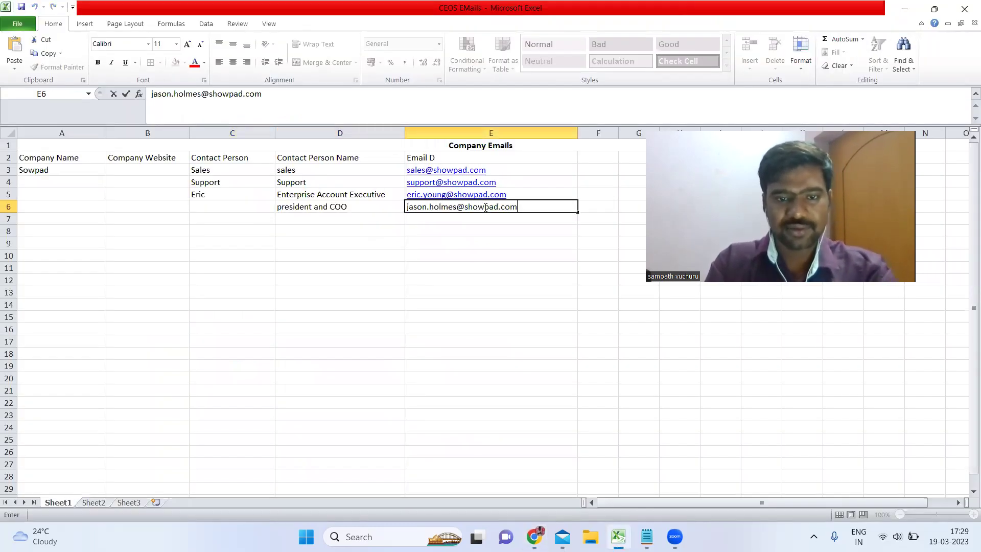
# Enter the president's first name as the contact person in C6
pyautogui.click(265, 205)
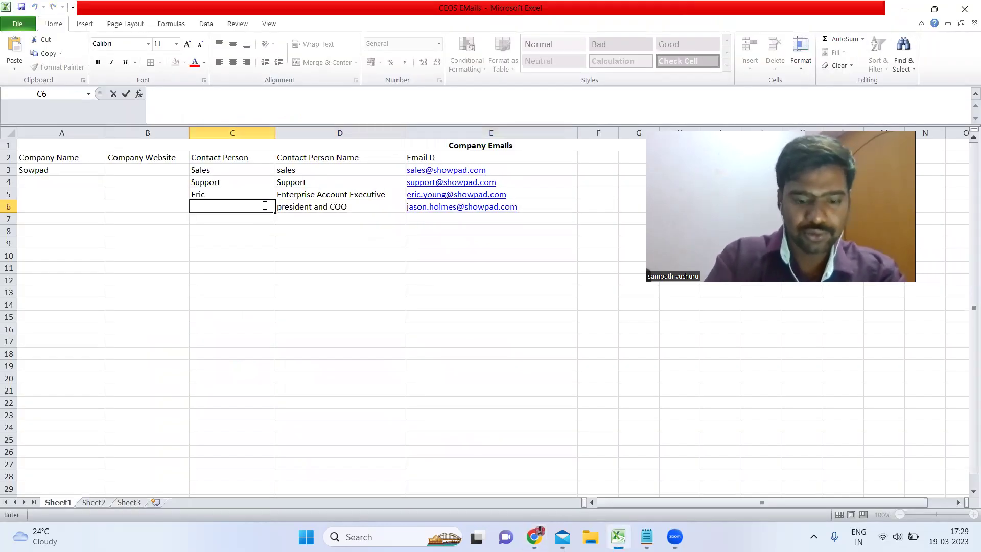
pyautogui.write('Jason')
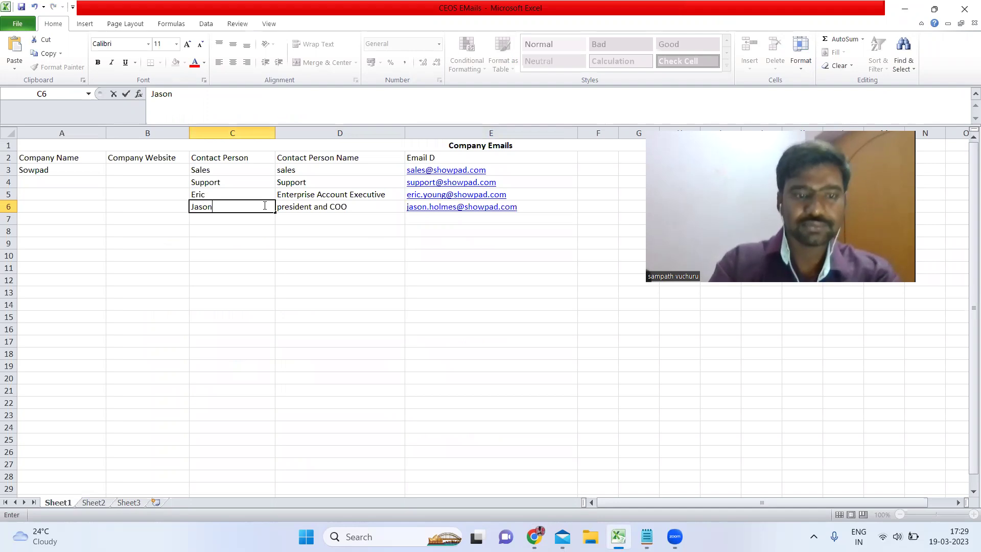
pyautogui.click(284, 235)
pyautogui.click(300, 194)
pyautogui.press('Down')
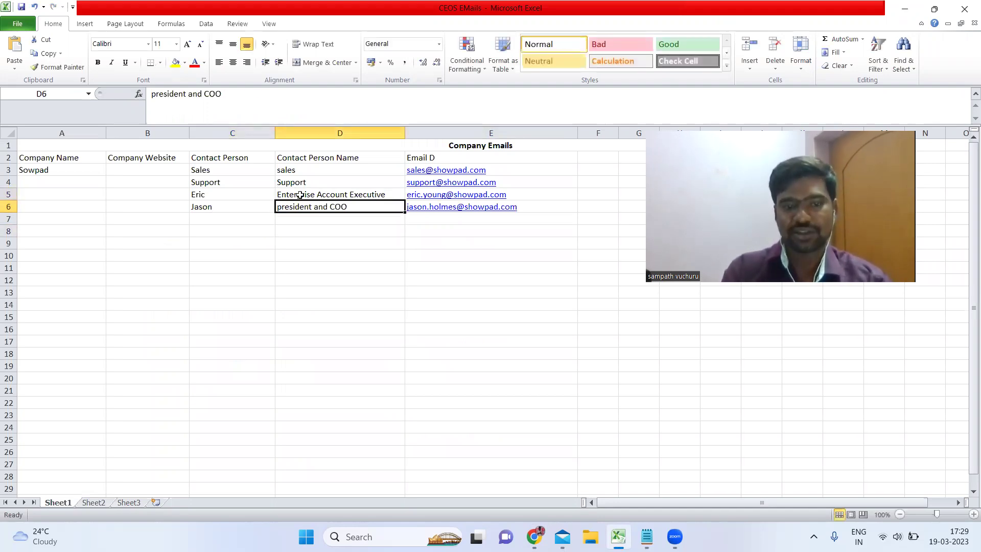
pyautogui.press('Up')
pyautogui.press('Up')
pyautogui.press('Up')
pyautogui.press('Up')
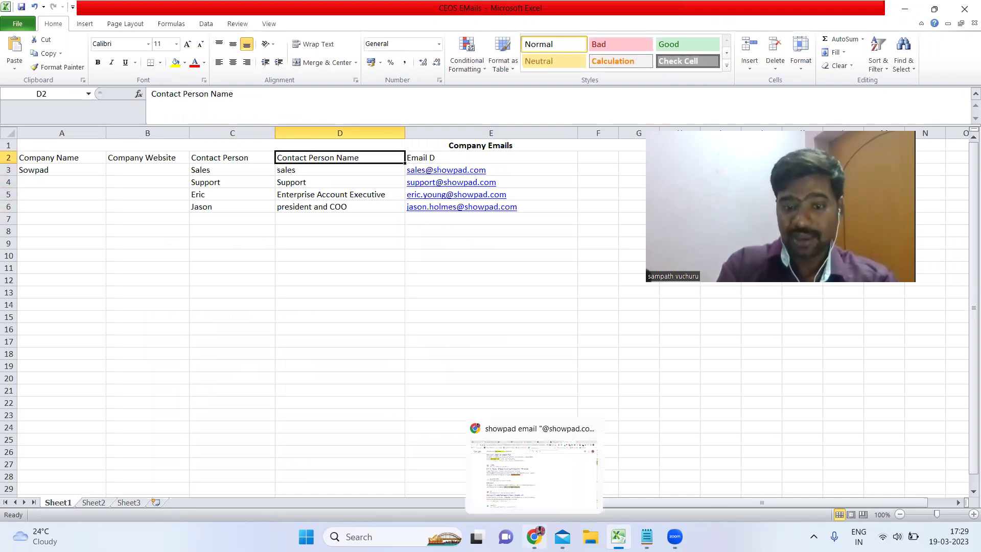
pyautogui.click(534, 536)
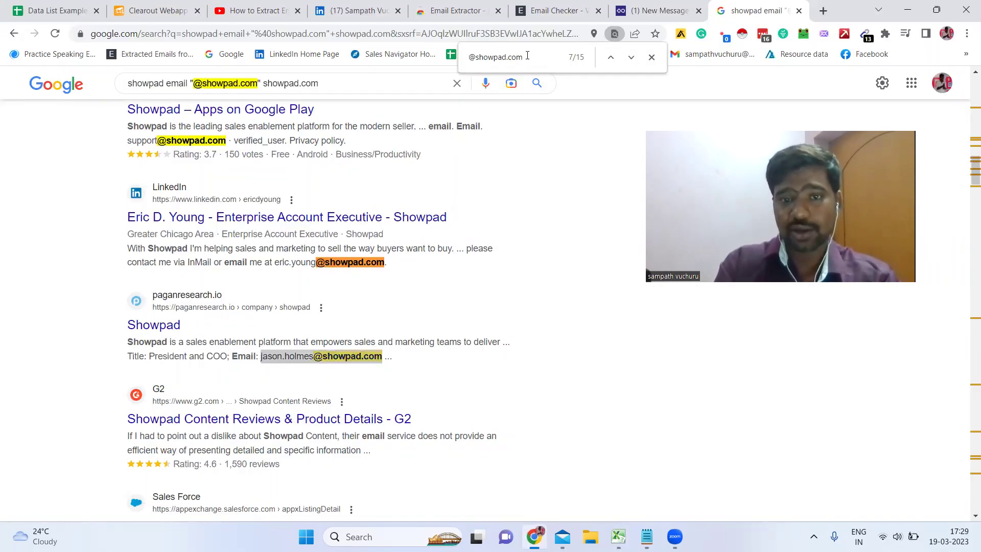
pyautogui.press('Return')
pyautogui.press('Return')
pyautogui.press('Return')
pyautogui.press('Return')
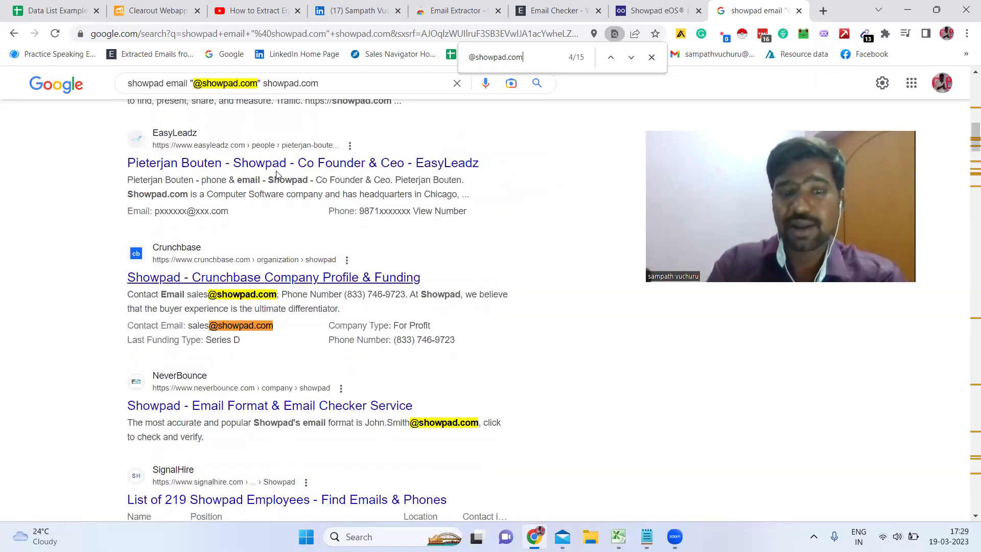
# View the Email Extractor extension's page in the Chrome Web Store
pyautogui.click(429, 4)
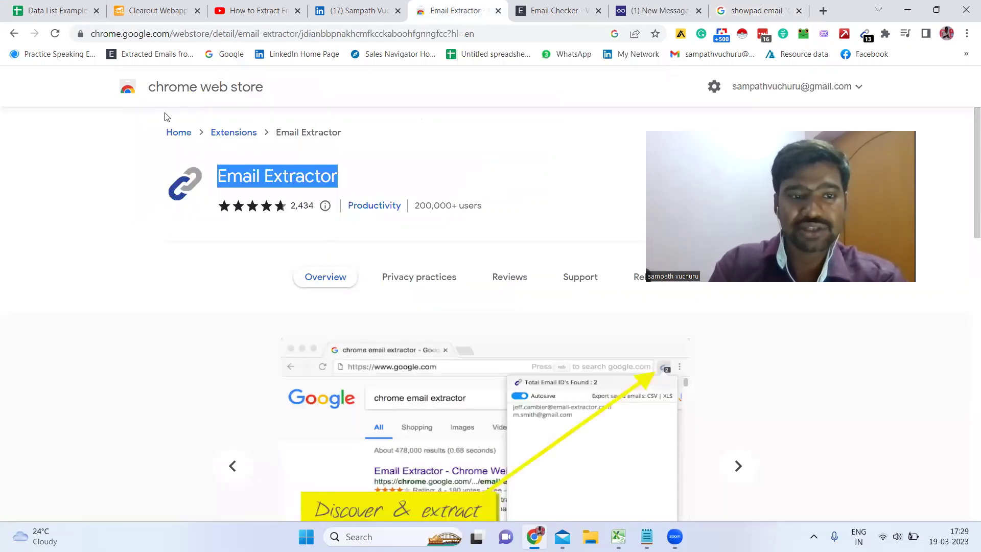
pyautogui.tripleClick(273, 168)
pyautogui.click(366, 75)
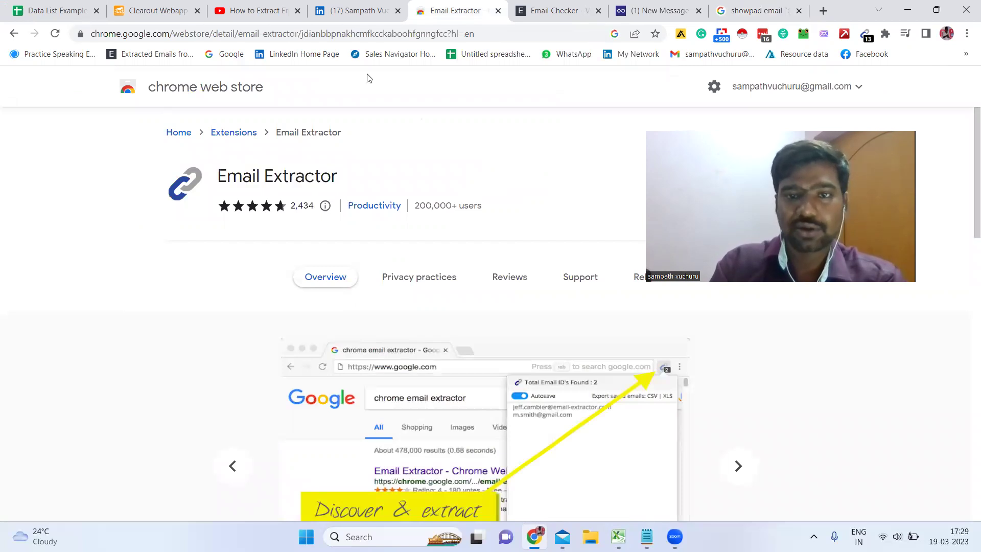
# List the Google results page's e-mail addresses with the Email Extractor extension and select all of them for copying
pyautogui.click(726, 7)
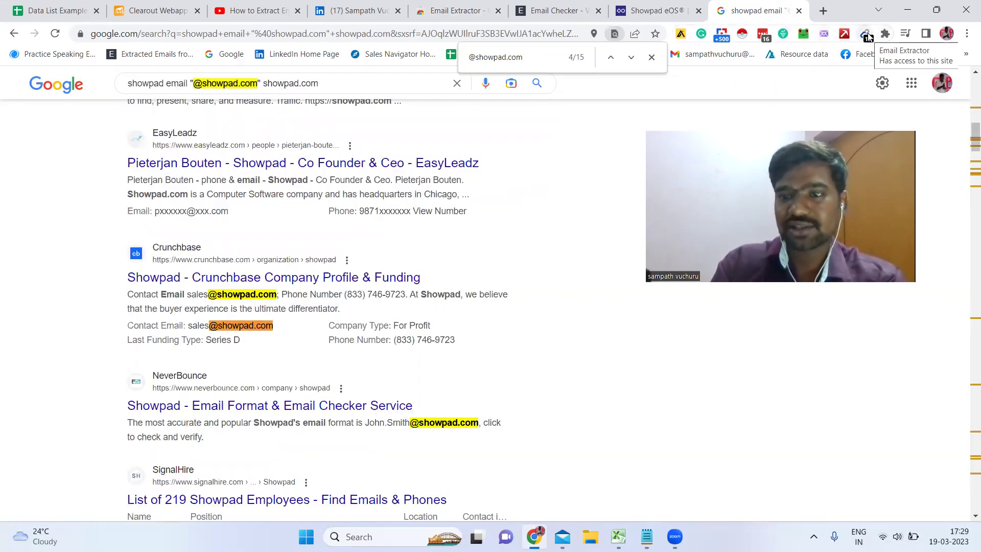
pyautogui.click(867, 34)
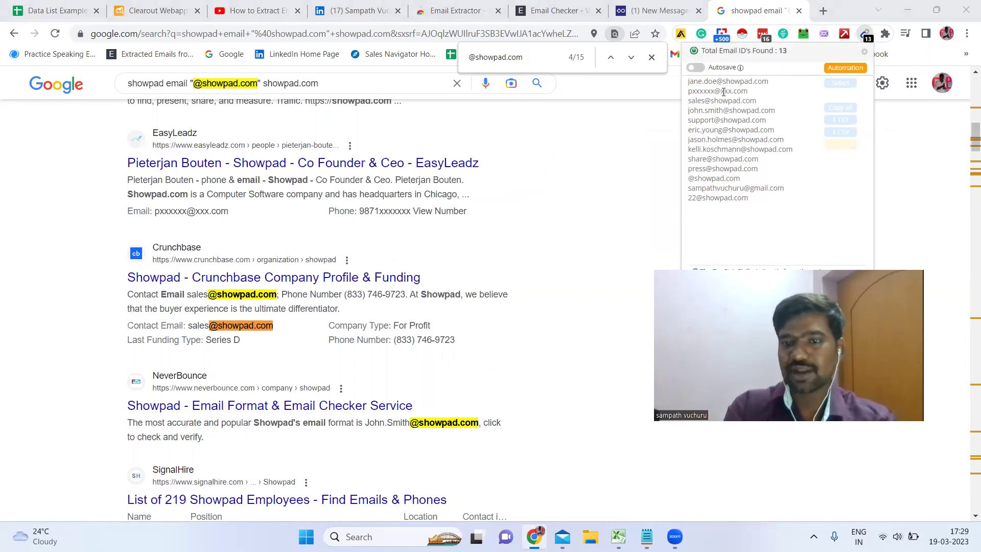
pyautogui.moveTo(694, 81); pyautogui.dragTo(799, 219)
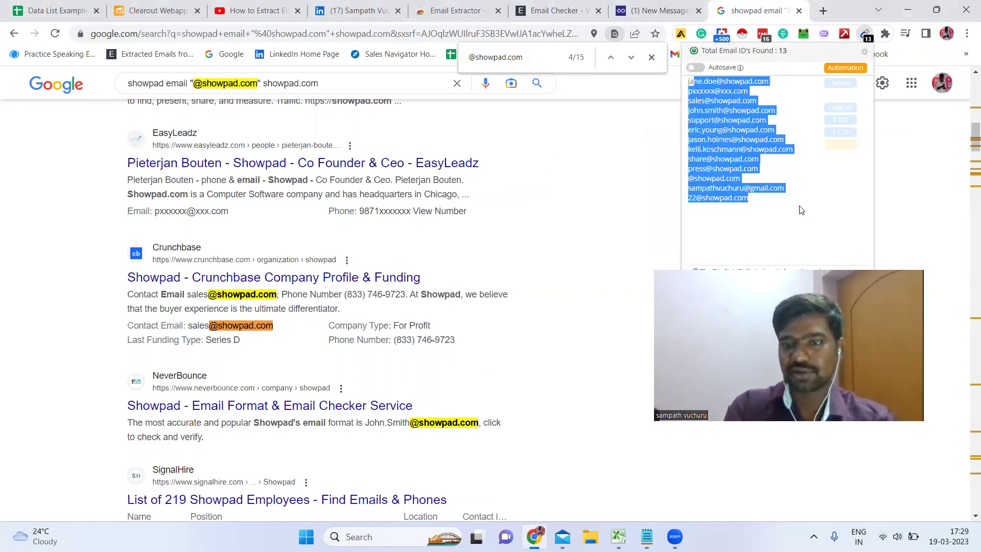
pyautogui.click(840, 83)
pyautogui.click(841, 108)
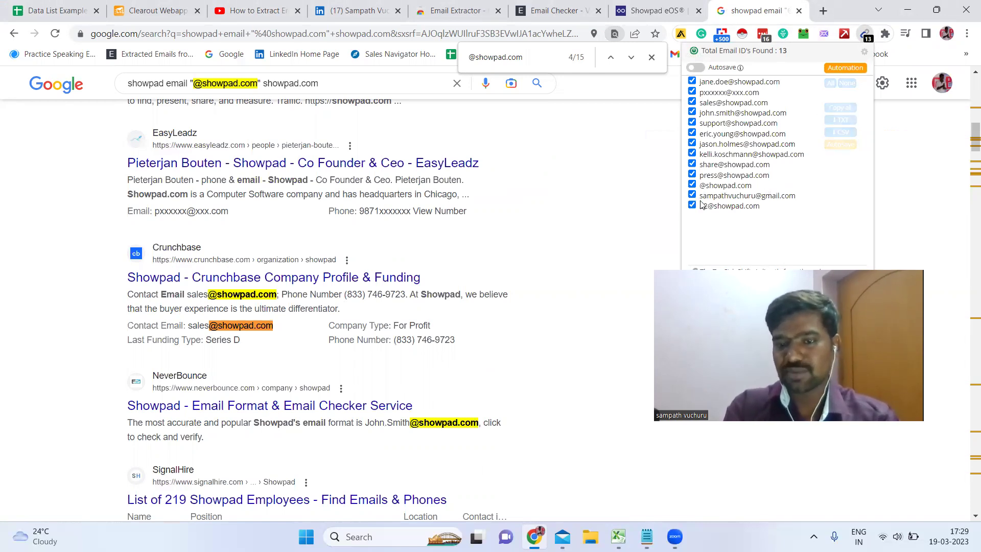
pyautogui.moveTo(771, 209); pyautogui.dragTo(713, 32)
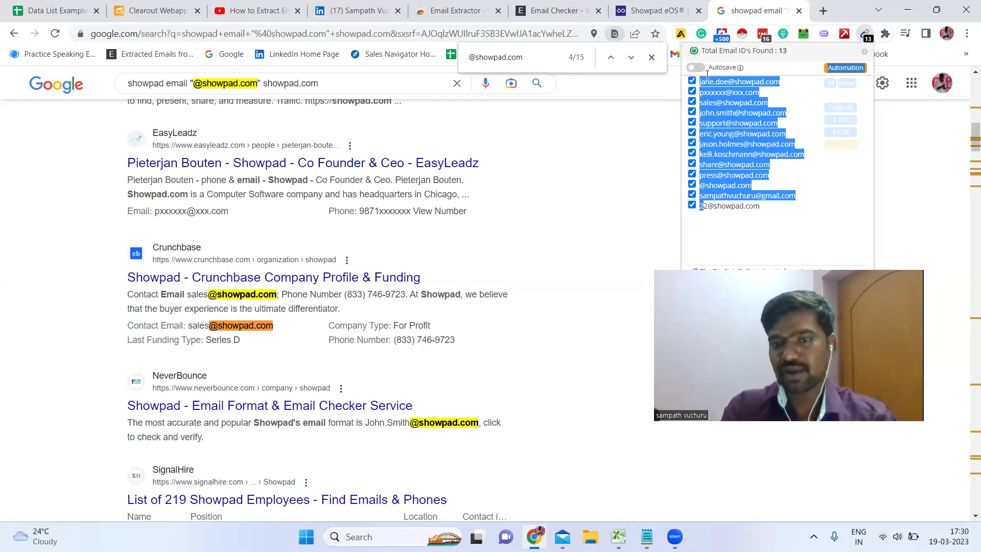
pyautogui.click(668, 121)
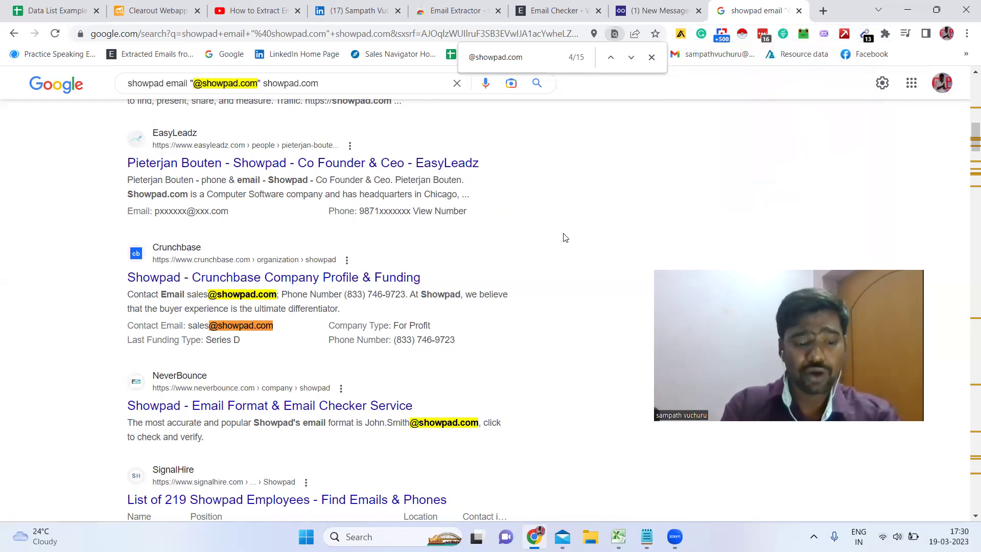
# Copy the entire Google results page and open the Email Extractor tool on email-checker.net
pyautogui.hotkey('ctrl', 'a')
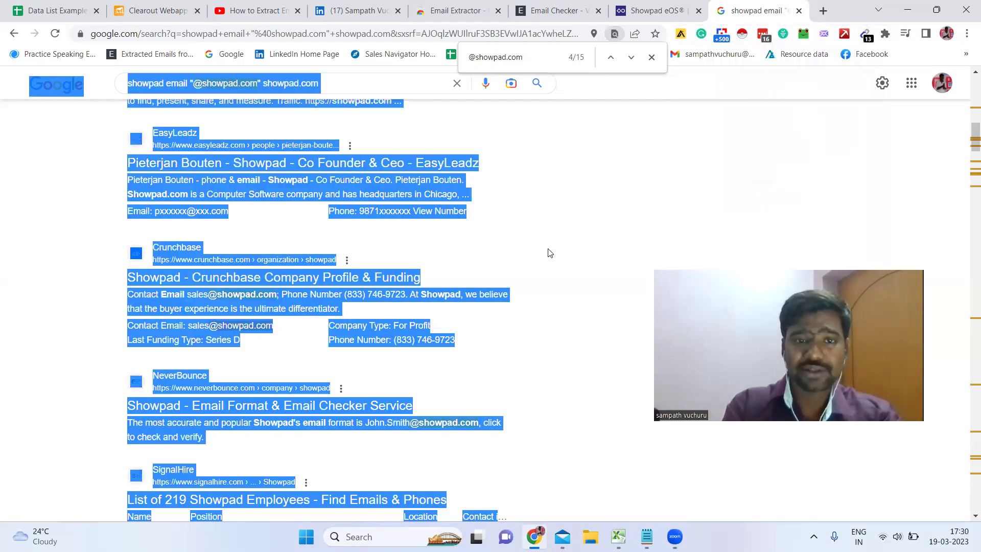
pyautogui.hotkey('ctrl', '6')
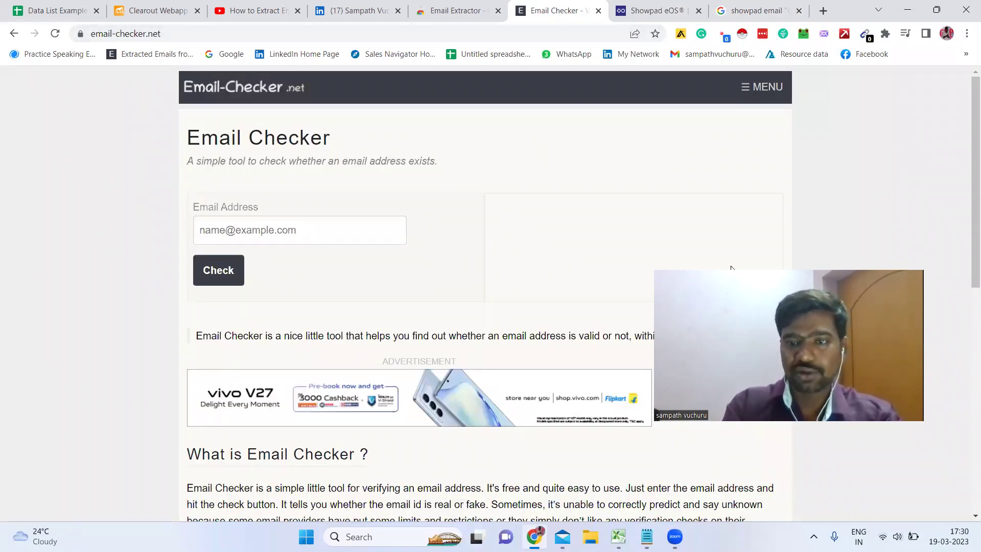
pyautogui.click(757, 91)
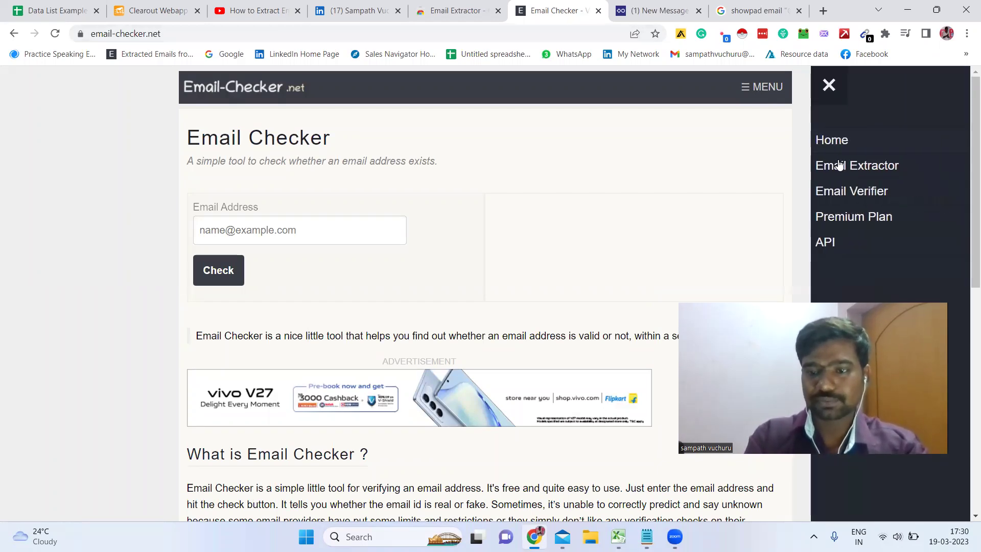
pyautogui.click(839, 164)
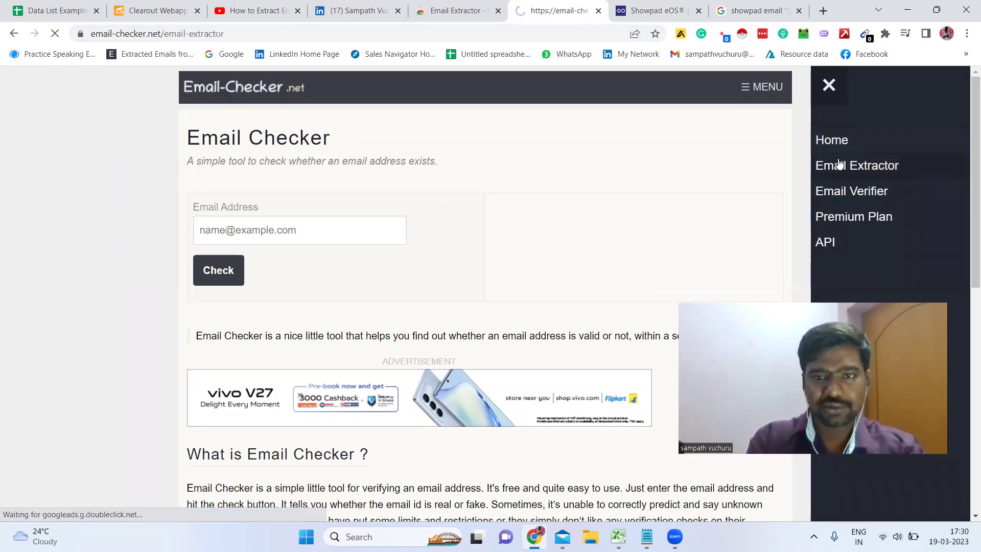
# Paste the copied results page into the text box and extract its e-mail addresses
pyautogui.click(401, 354)
pyautogui.hotkey('ctrl', 'v')
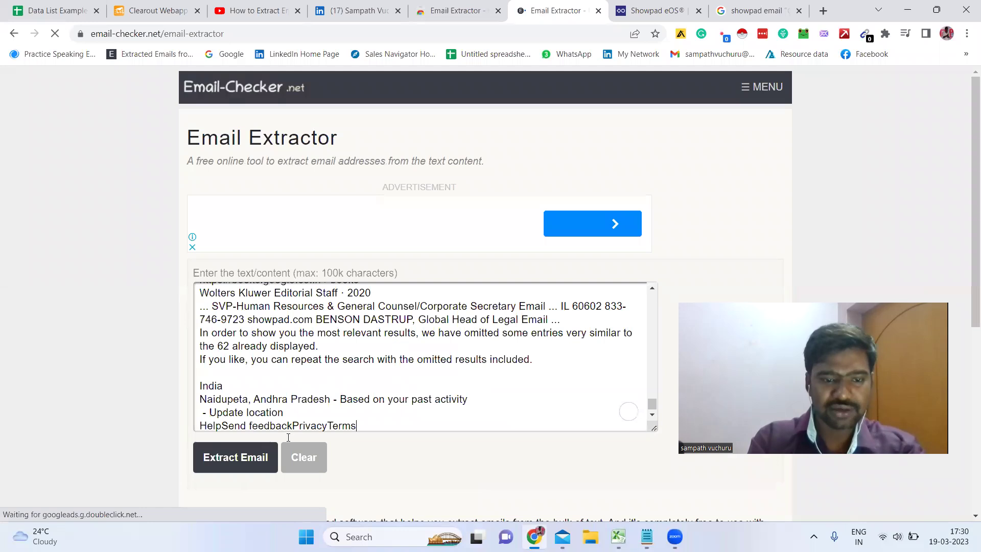
pyautogui.click(262, 458)
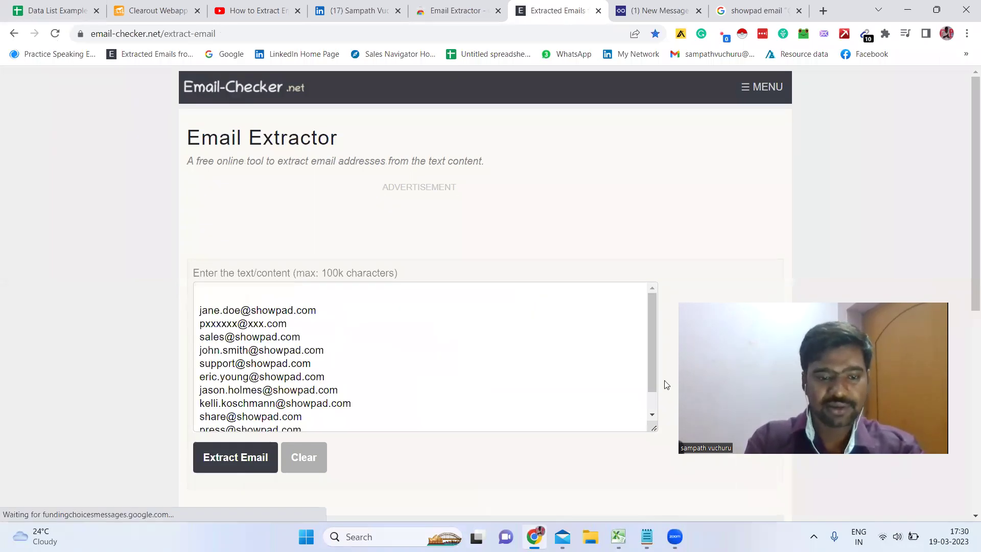
# Delete the masked xxx.com address and all entries from the share address onward from the extracted list
pyautogui.scroll(-1, 301, 391)
pyautogui.moveTo(308, 403); pyautogui.dragTo(176, 392)
pyautogui.press('Delete')
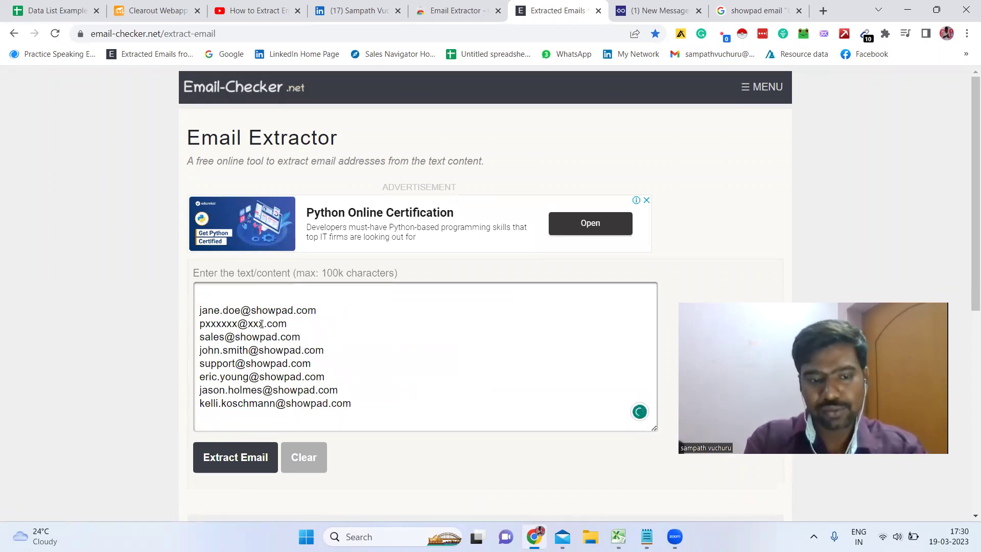
pyautogui.moveTo(292, 323); pyautogui.dragTo(305, 378)
pyautogui.press('BackSpace')
pyautogui.press('BackSpace')
pyautogui.click(306, 378)
# Copy the remaining extracted addresses and paste them into the Excel sheet starting at E9
pyautogui.moveTo(365, 390); pyautogui.dragTo(151, 313)
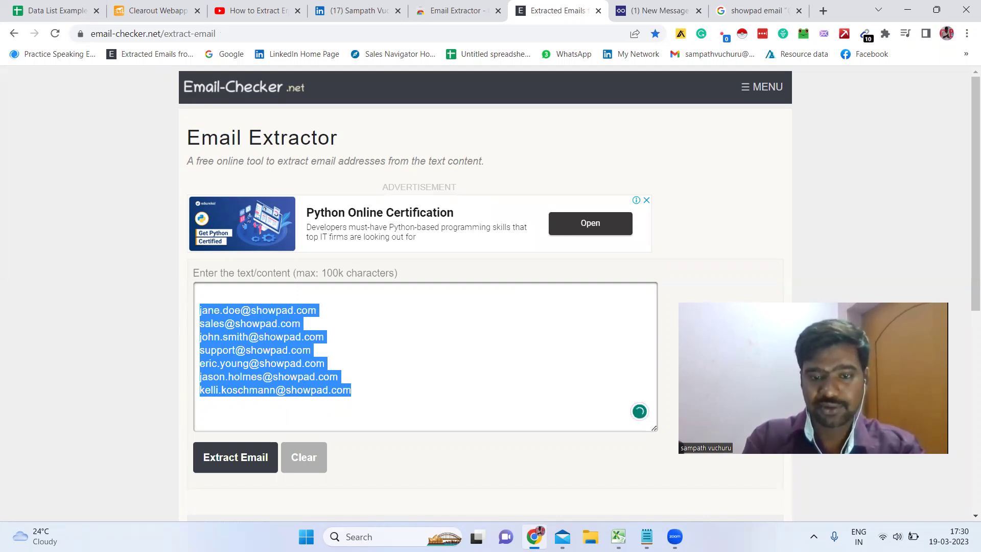
pyautogui.hotkey('alt', 'Tab')
pyautogui.click(466, 245)
pyautogui.hotkey('ctrl', 'v')
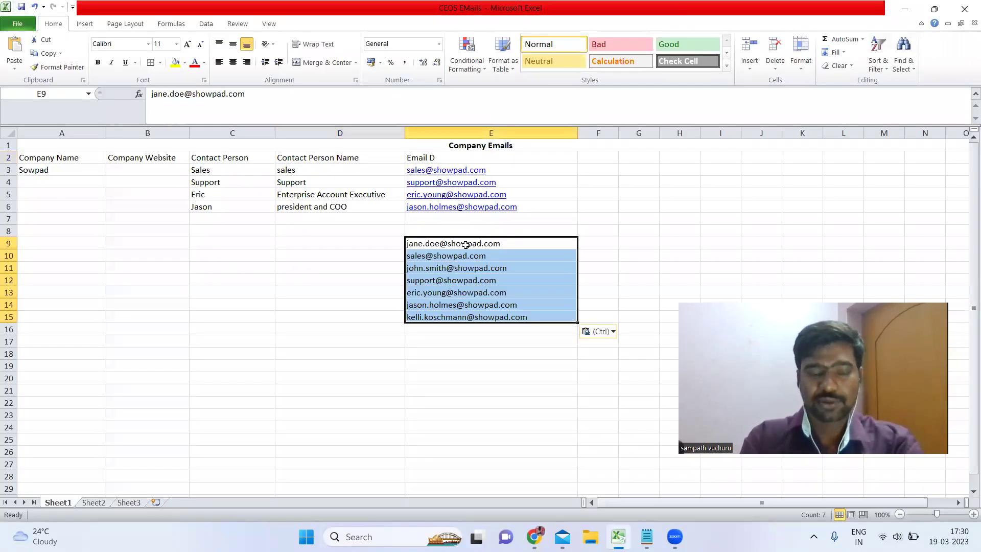
pyautogui.click(315, 302)
# Switch to Chrome, glance at the Showpad website, and return to the Google results page
pyautogui.click(534, 537)
pyautogui.click(630, 6)
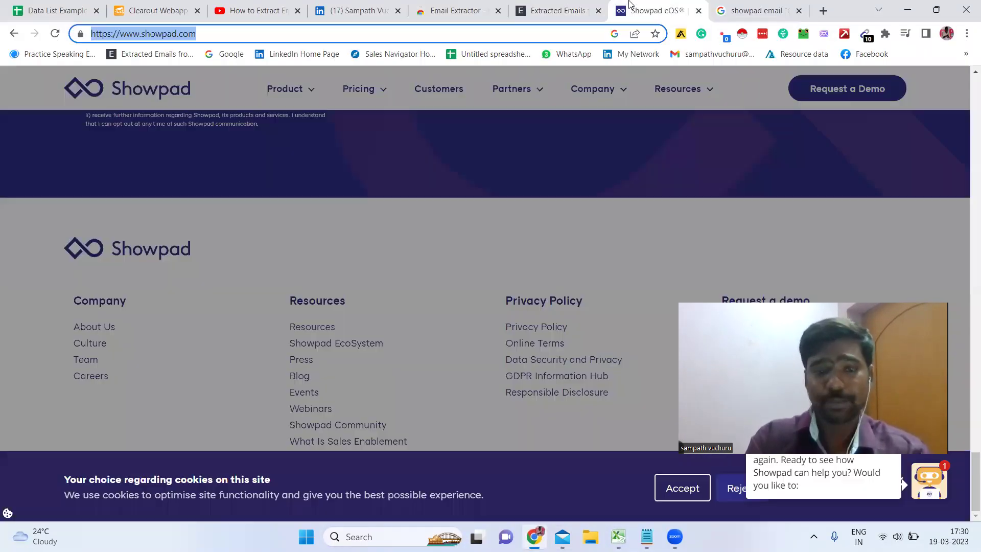
pyautogui.click(756, 10)
pyautogui.click(72, 153)
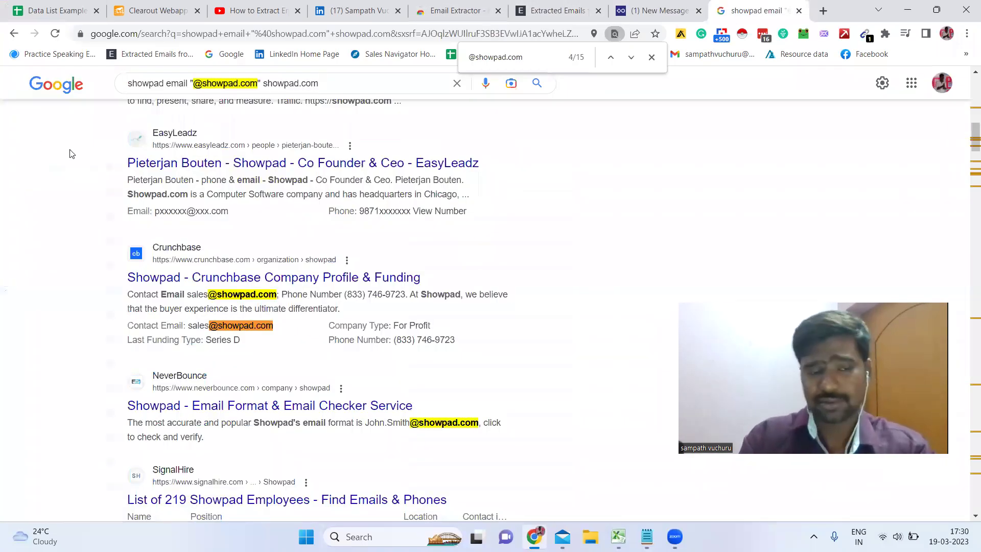
# Search Google in a new tab for "recently funded startups in india"
pyautogui.click(824, 11)
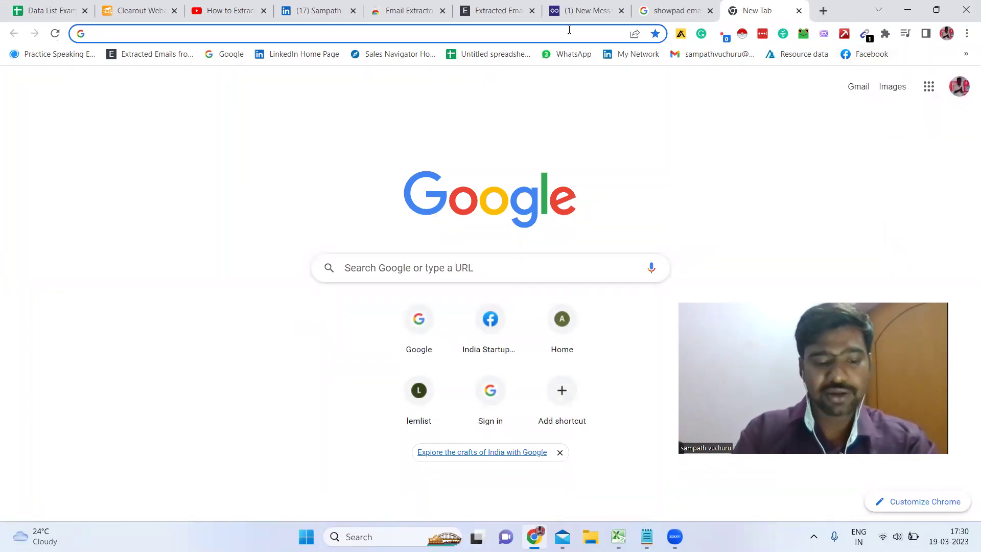
pyautogui.write('re')
pyautogui.press('BackSpace')
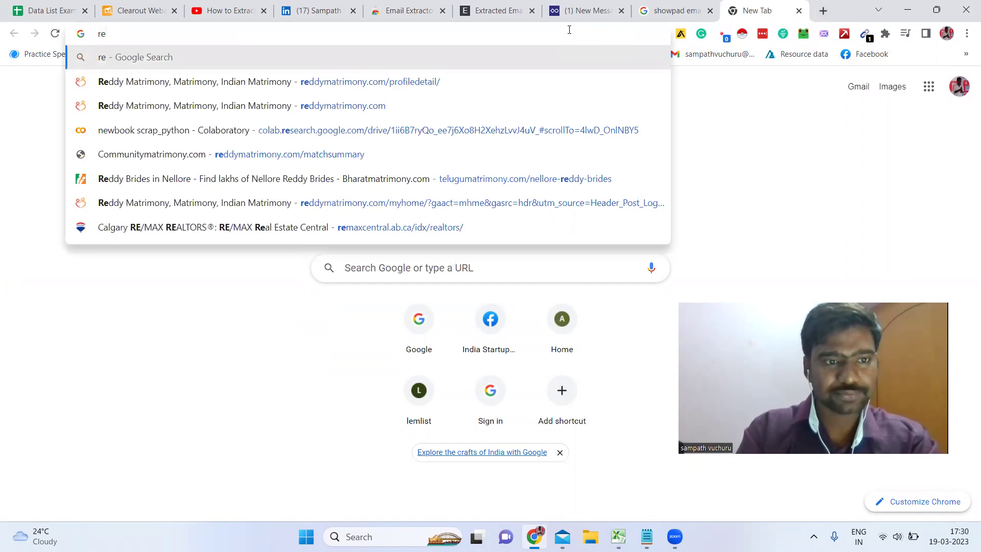
pyautogui.write('centl')
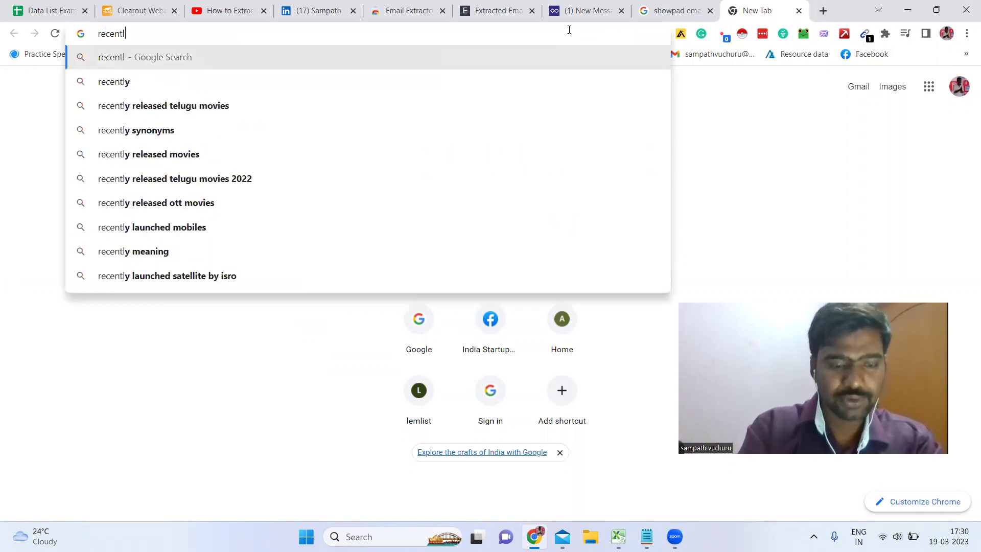
pyautogui.write('y funde')
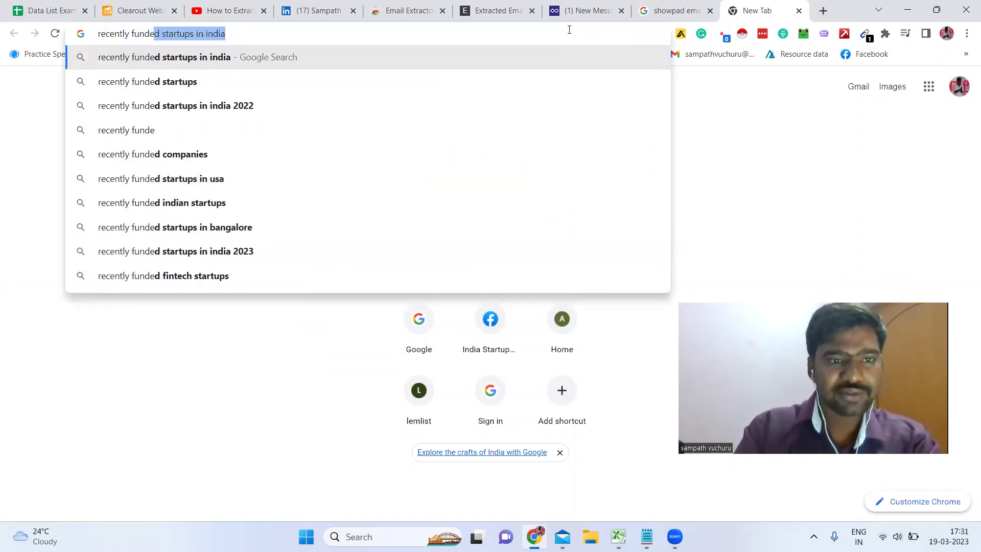
pyautogui.press('Return')
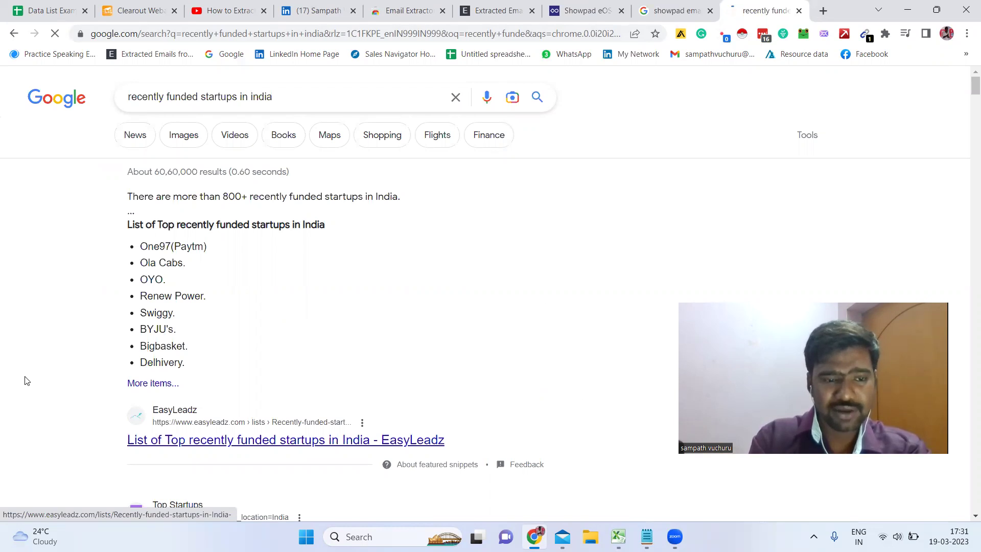
# Open the Top 74 India Startups result and review the company cards' industry, location and funding details
pyautogui.scroll(-3, 26, 380)
pyautogui.scroll(-3, 26, 381)
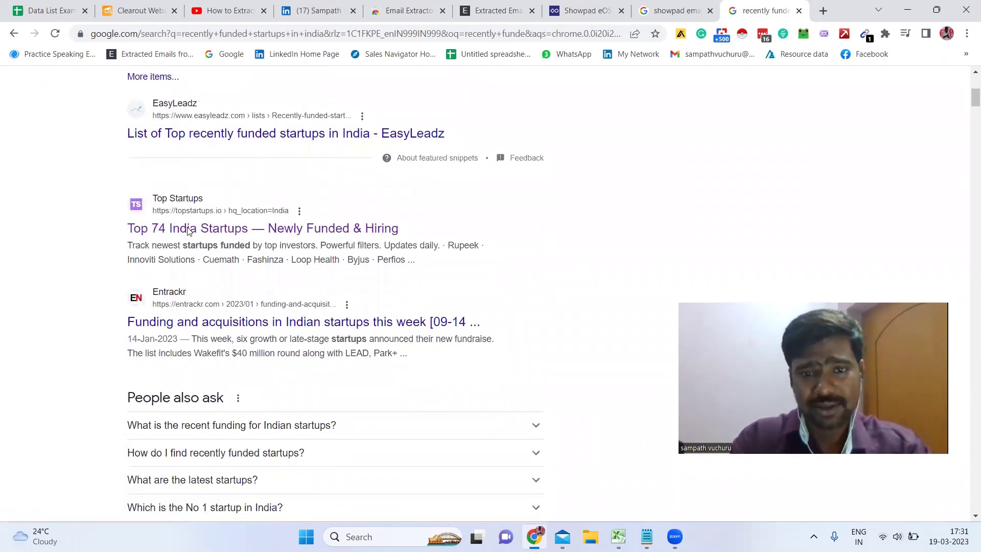
pyautogui.click(188, 230)
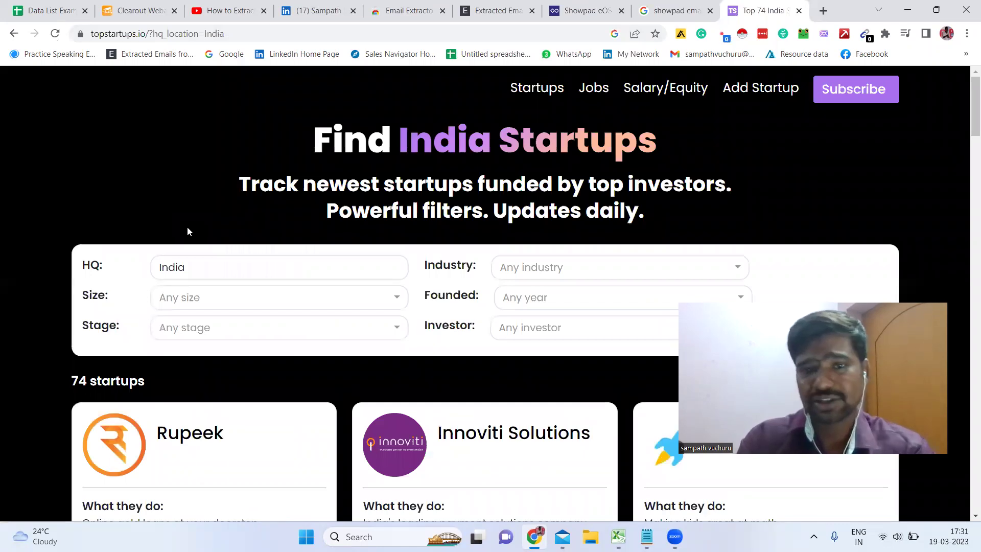
pyautogui.scroll(-4, 965, 262)
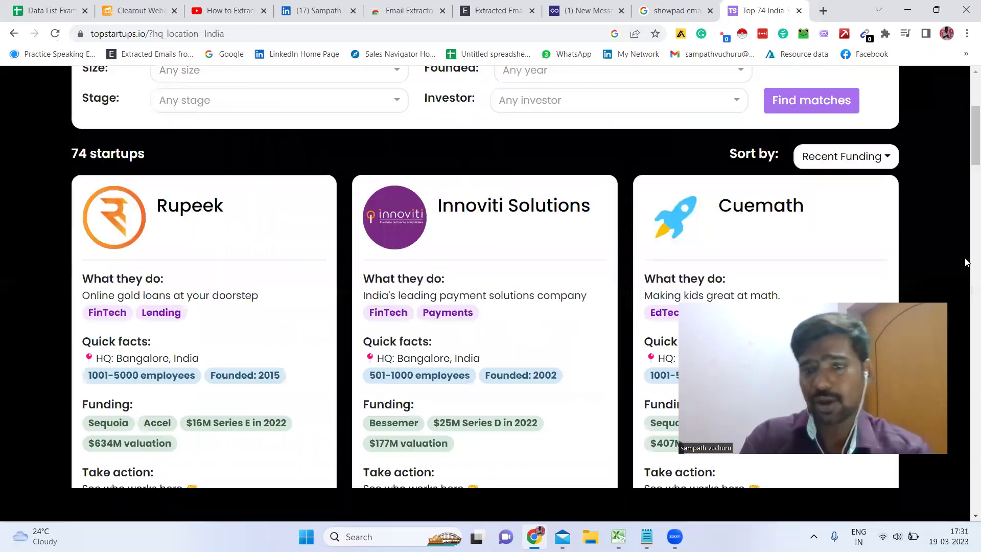
pyautogui.scroll(-3, 122, 156)
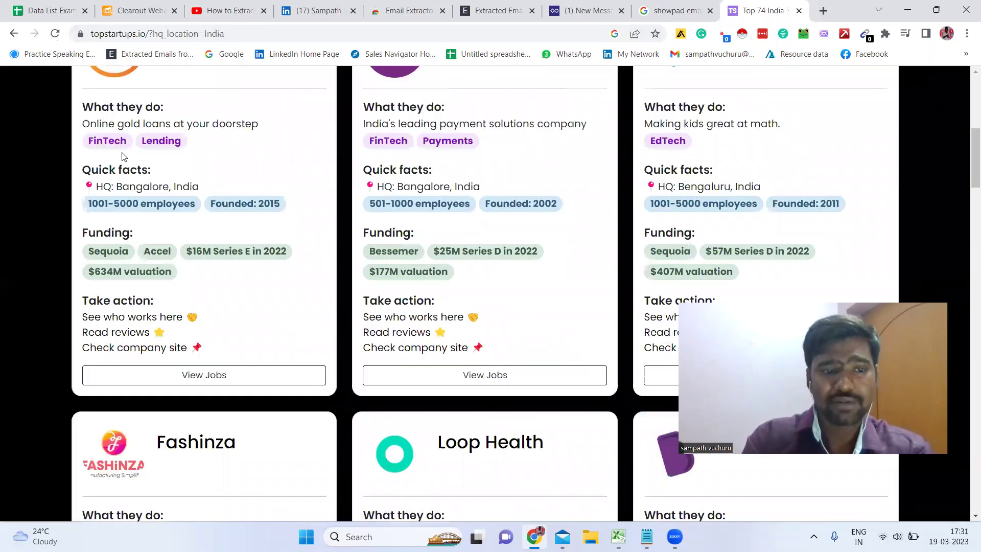
pyautogui.tripleClick(156, 179)
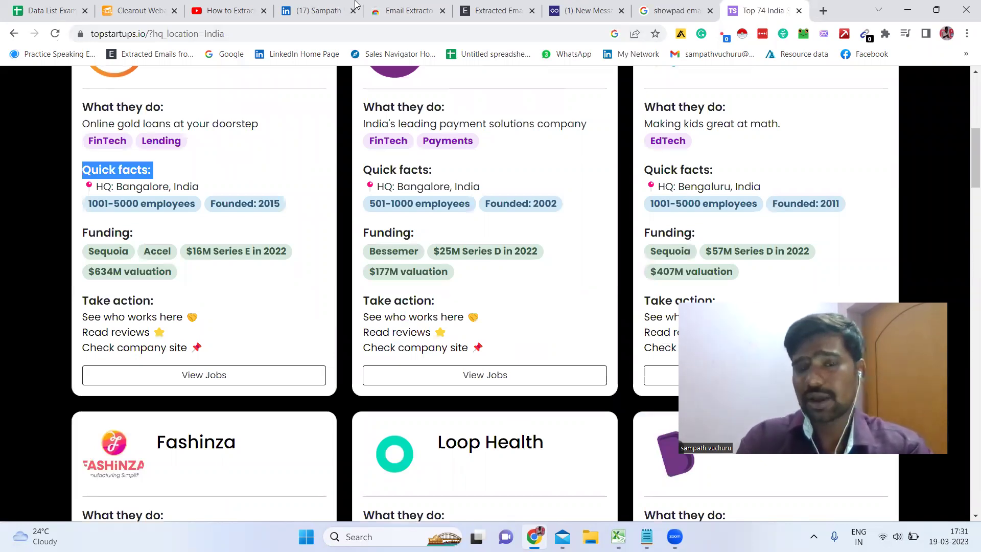
# Glance at the Email Extractor extension page, then examine how the Showpad e-mail query is built on the Google results page
pyautogui.click(412, 9)
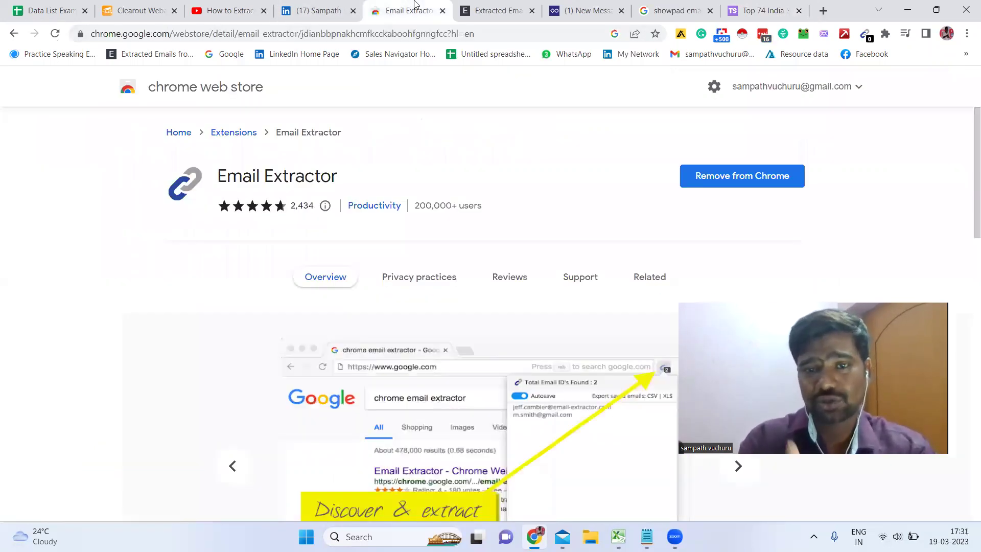
pyautogui.click(638, 7)
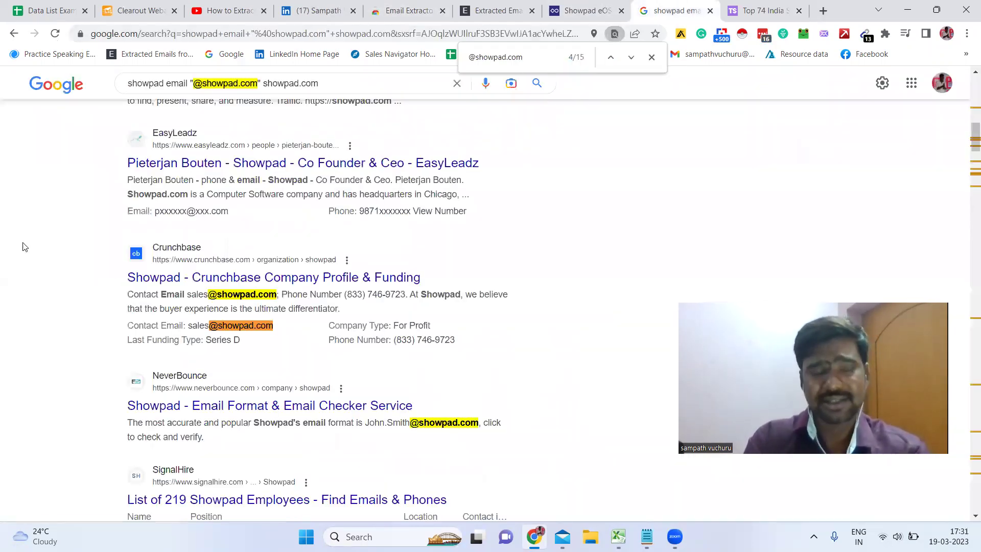
pyautogui.doubleClick(151, 86)
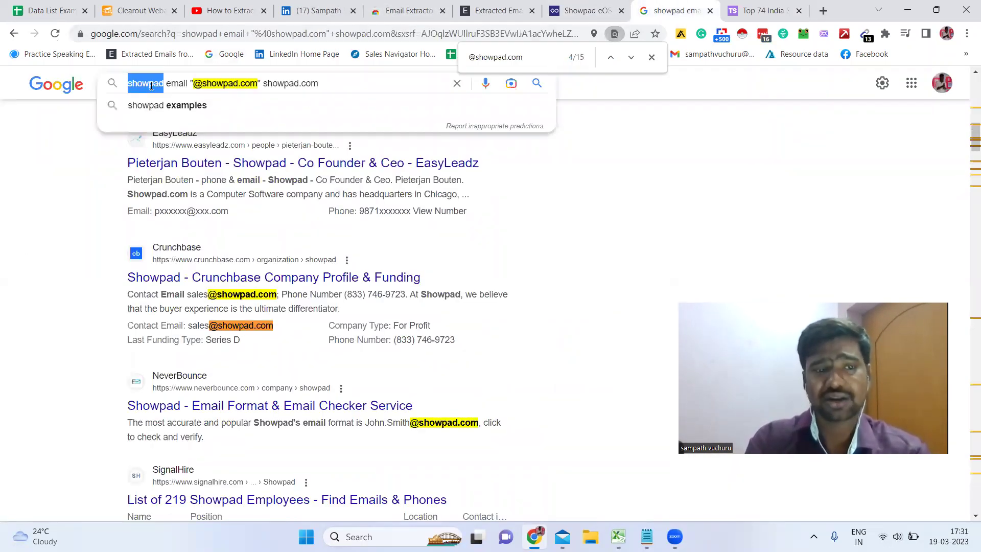
pyautogui.click(183, 89)
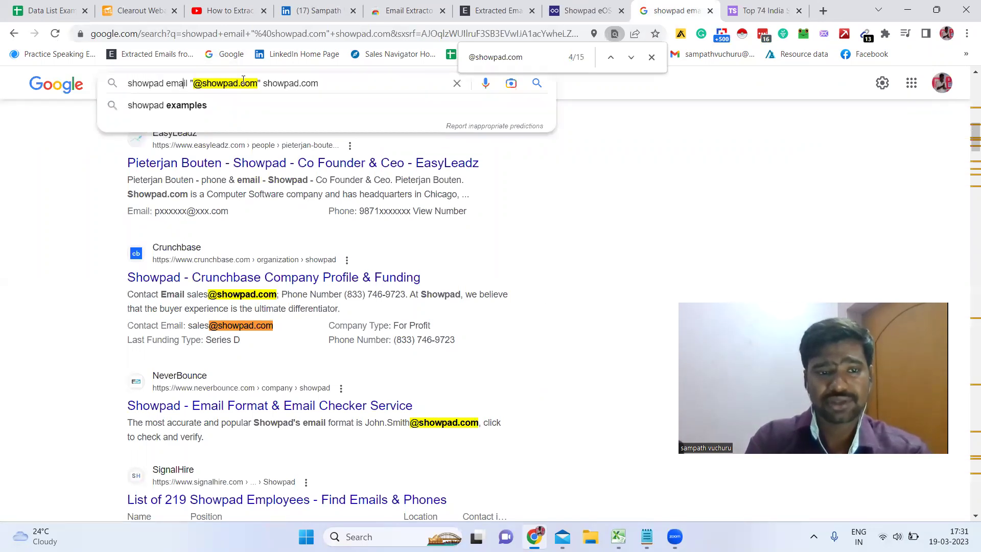
pyautogui.tripleClick(243, 80)
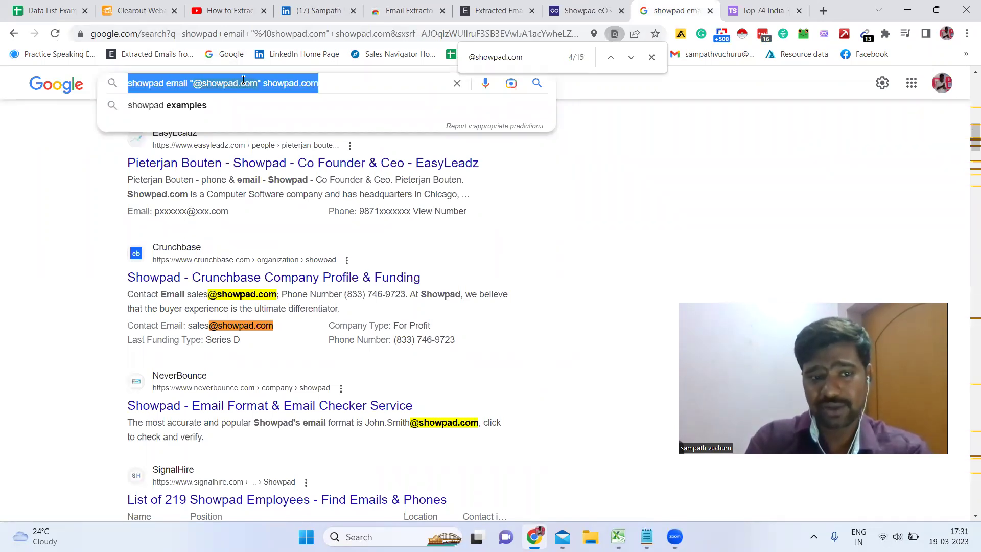
pyautogui.click(2, 302)
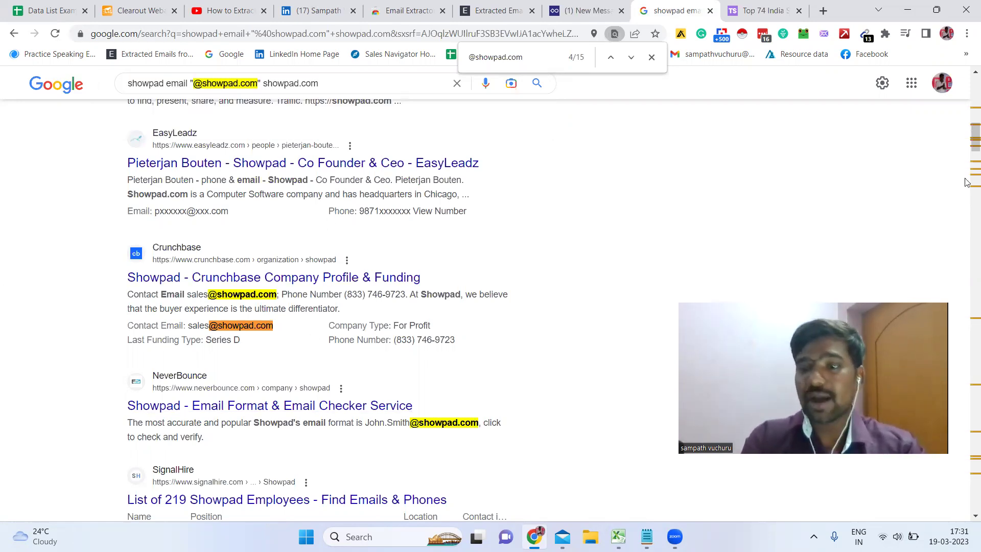
pyautogui.scroll(5, 967, 124)
pyautogui.scroll(-15, 967, 235)
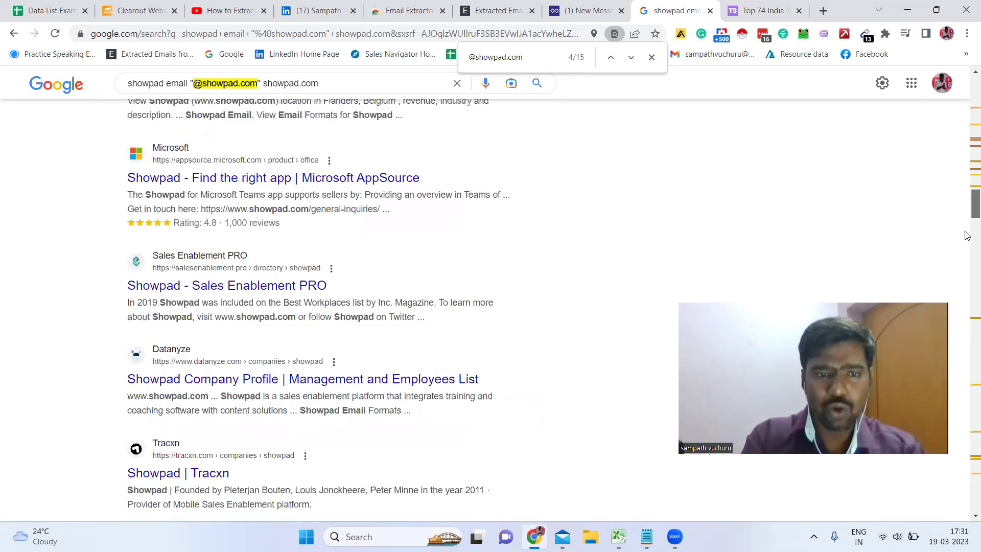
pyautogui.scroll(-20, 966, 378)
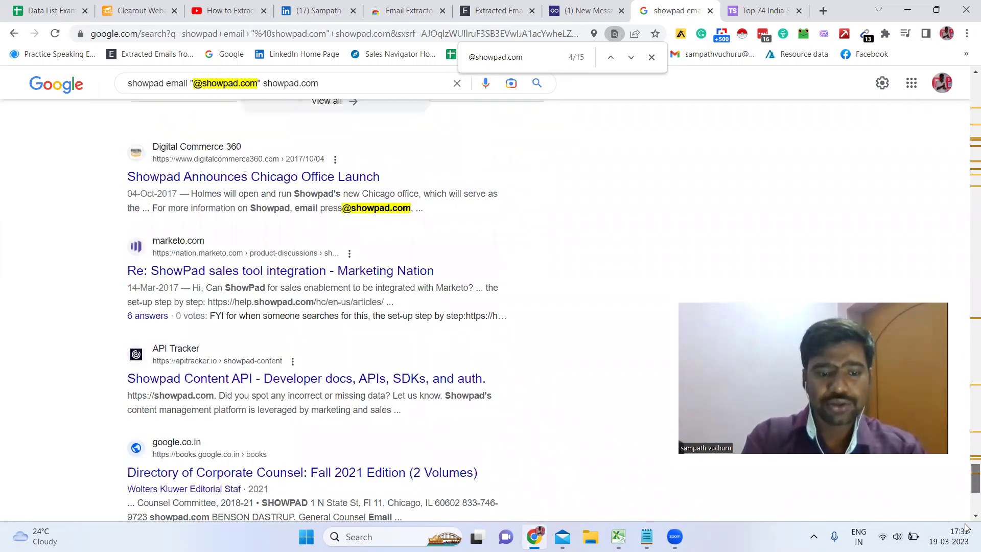
pyautogui.scroll(20, 786, 210)
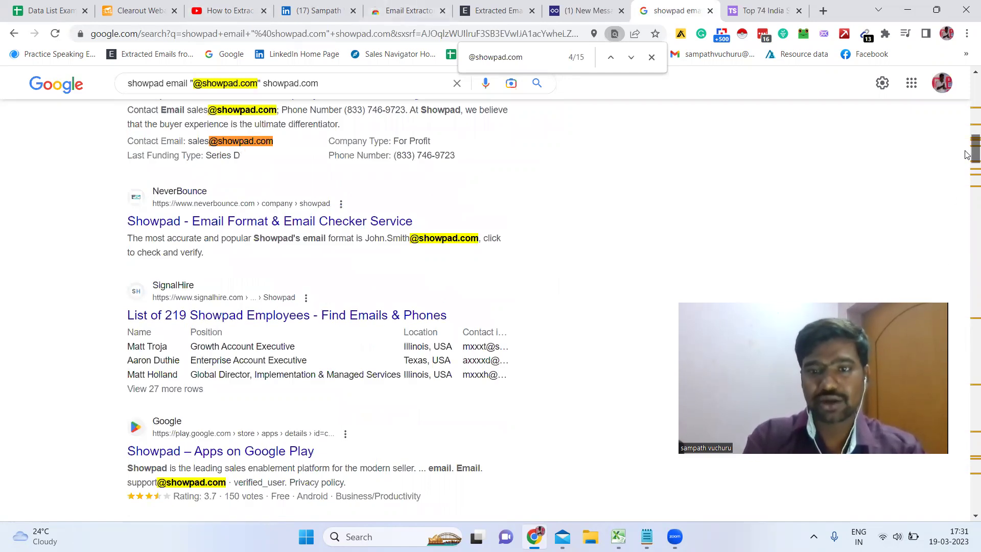
pyautogui.moveTo(968, 149); pyautogui.dragTo(967, 103)
pyautogui.scroll(3, 967, 97)
pyautogui.scroll(-20, 967, 129)
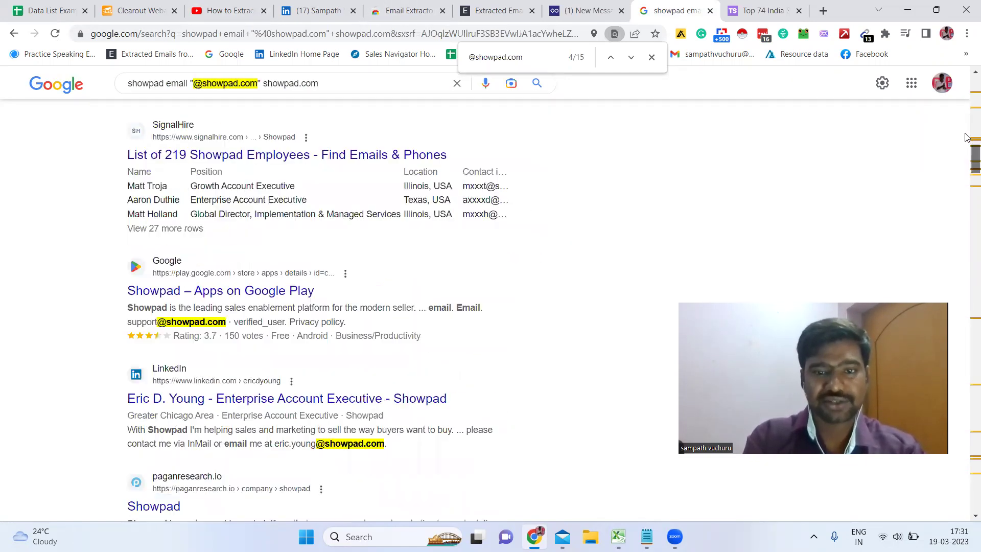
pyautogui.scroll(-20, 967, 459)
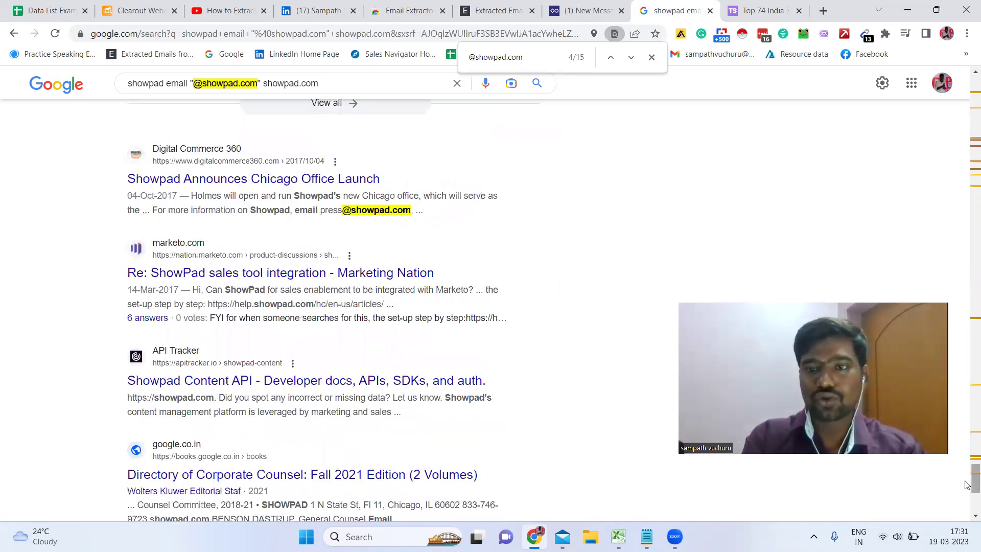
# Open Google in a new tab and review its search settings, including the number of results per page
pyautogui.rightClick(225, 53)
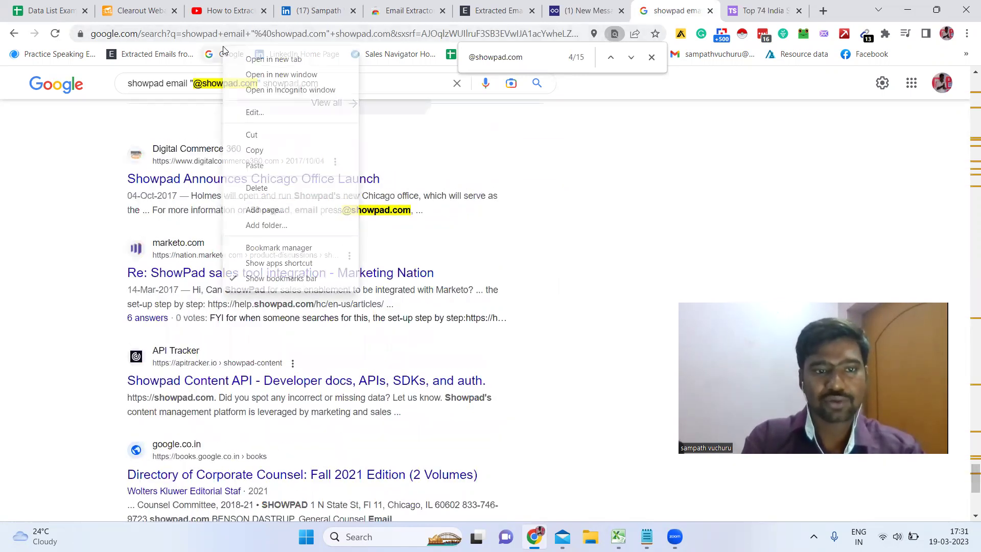
pyautogui.click(244, 60)
pyautogui.click(779, 6)
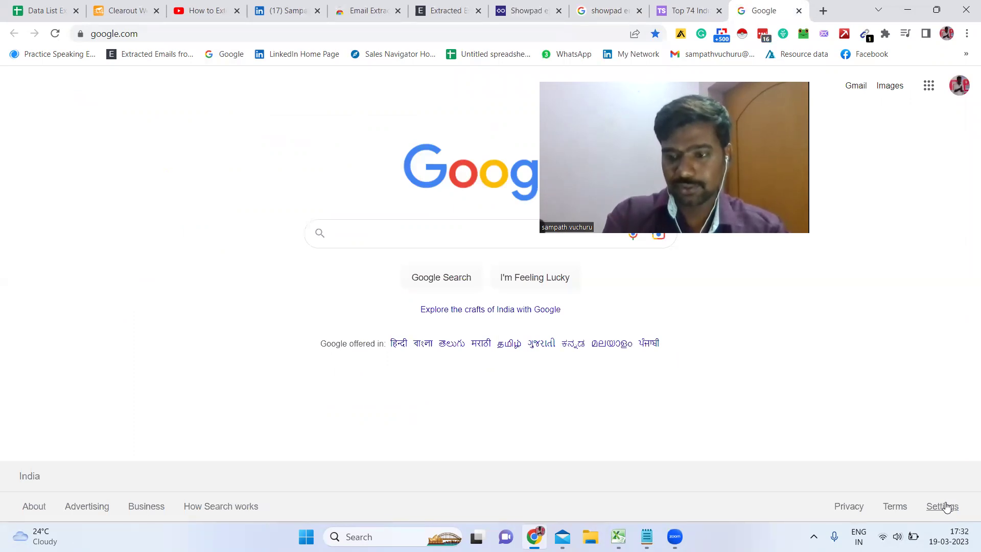
pyautogui.click(944, 506)
pyautogui.click(913, 352)
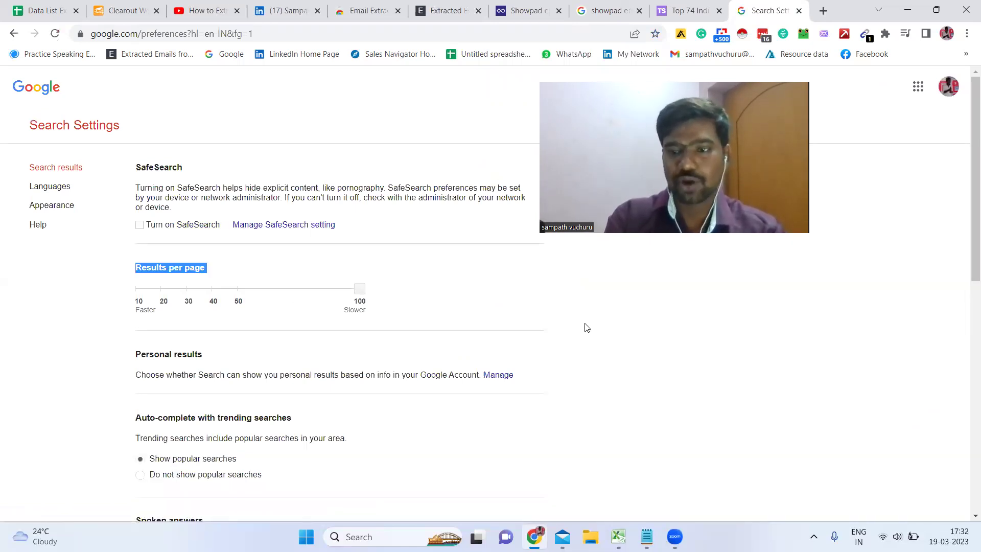
pyautogui.moveTo(965, 218); pyautogui.dragTo(967, 460)
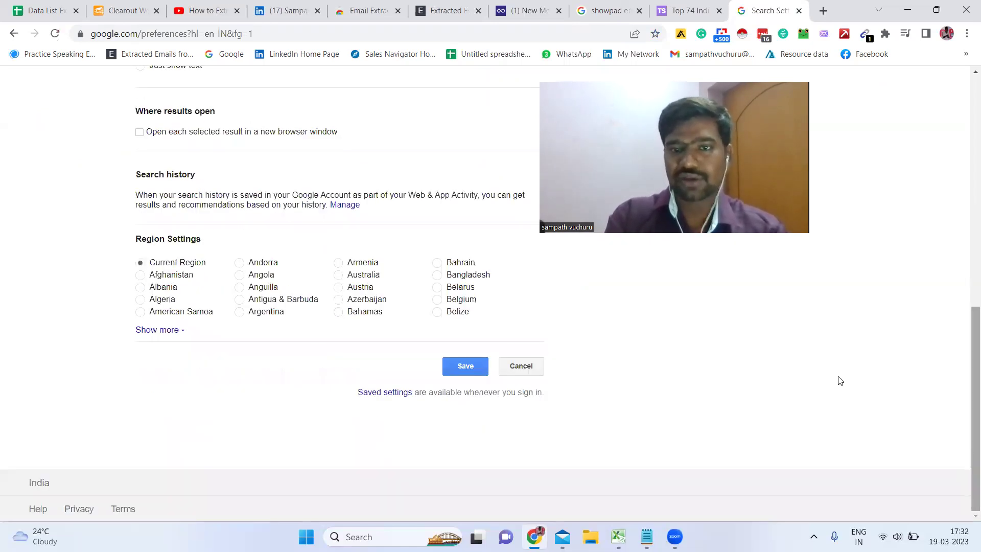
# Return to the Showpad e-mail search results and view the beginning of the list
pyautogui.click(579, 6)
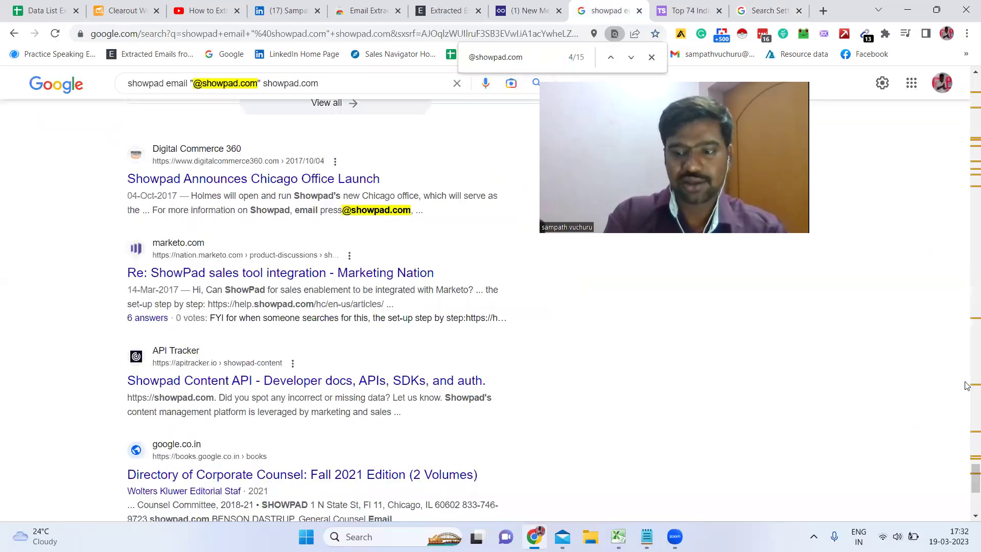
pyautogui.moveTo(967, 486); pyautogui.dragTo(967, 94)
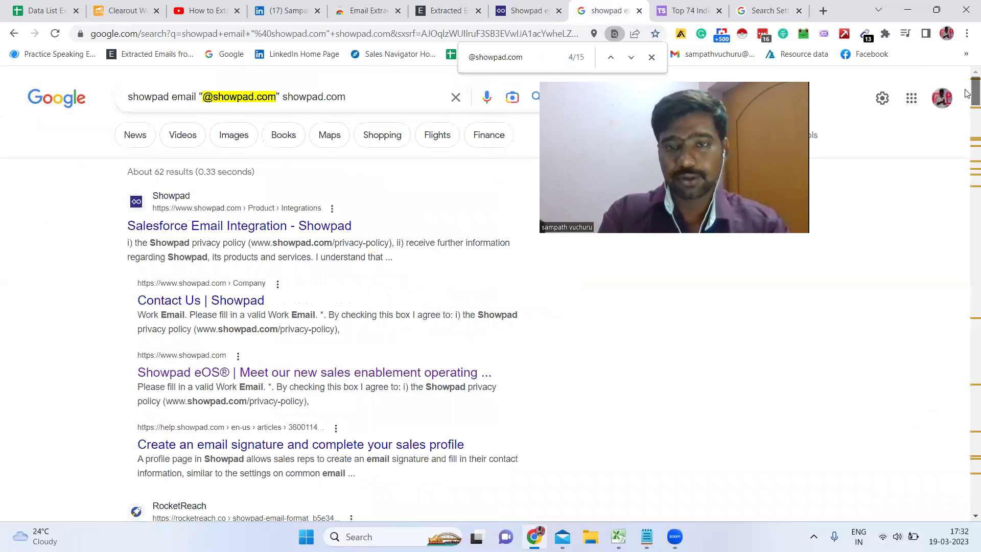
pyautogui.moveTo(807, 134); pyautogui.dragTo(905, 191)
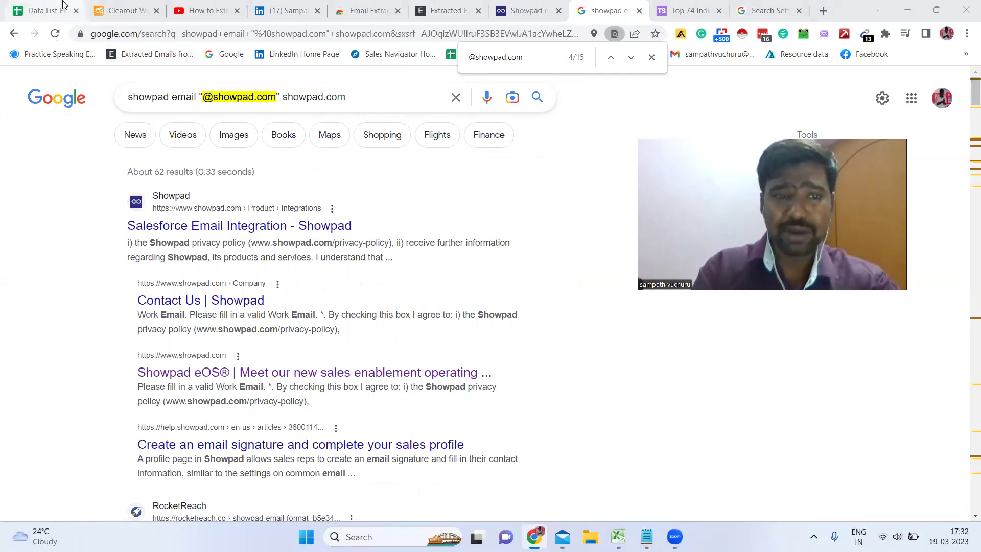
# View the Data List Example spreadsheet and the description of the YouTube video on extracting e-mails from Instagram
pyautogui.click(64, 4)
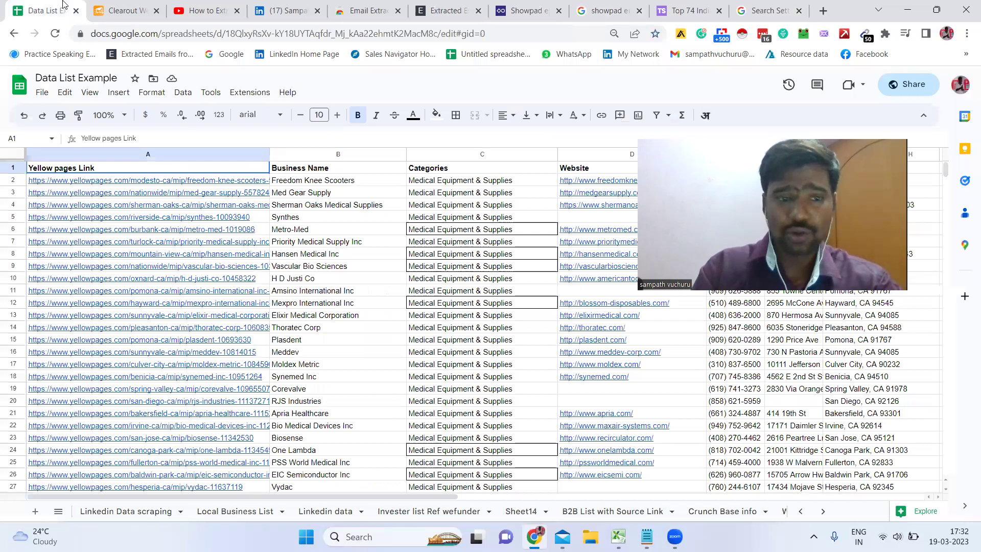
pyautogui.click(203, 5)
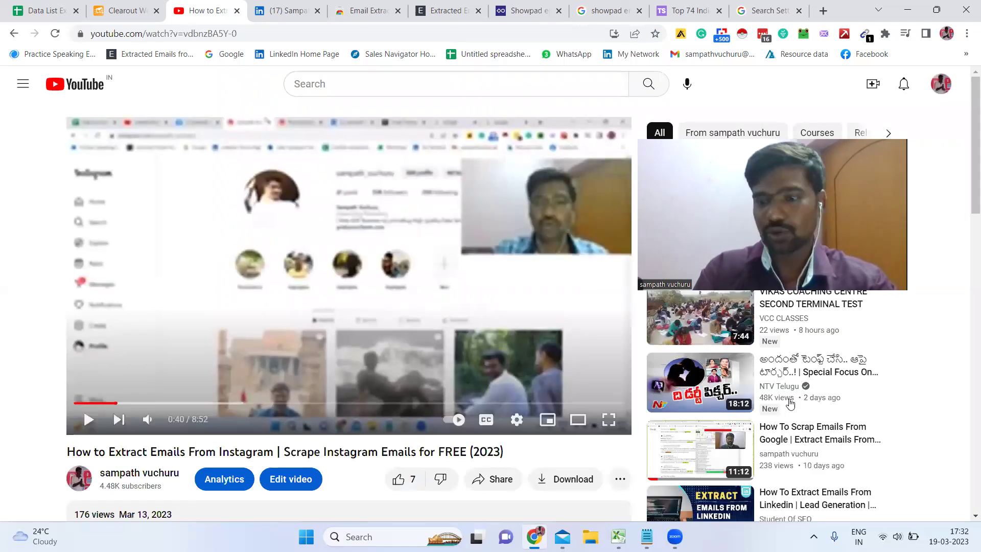
pyautogui.scroll(-7, 965, 300)
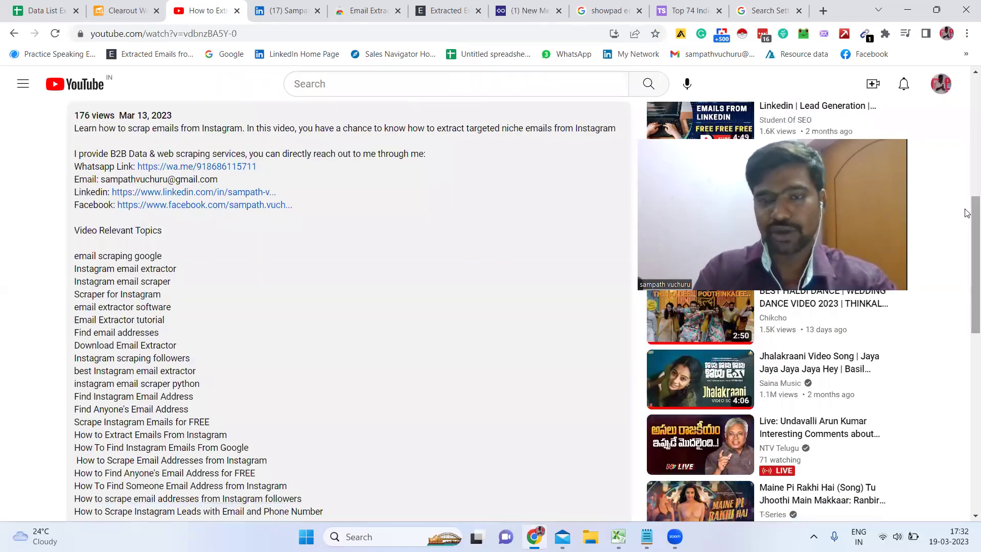
pyautogui.scroll(5, 965, 215)
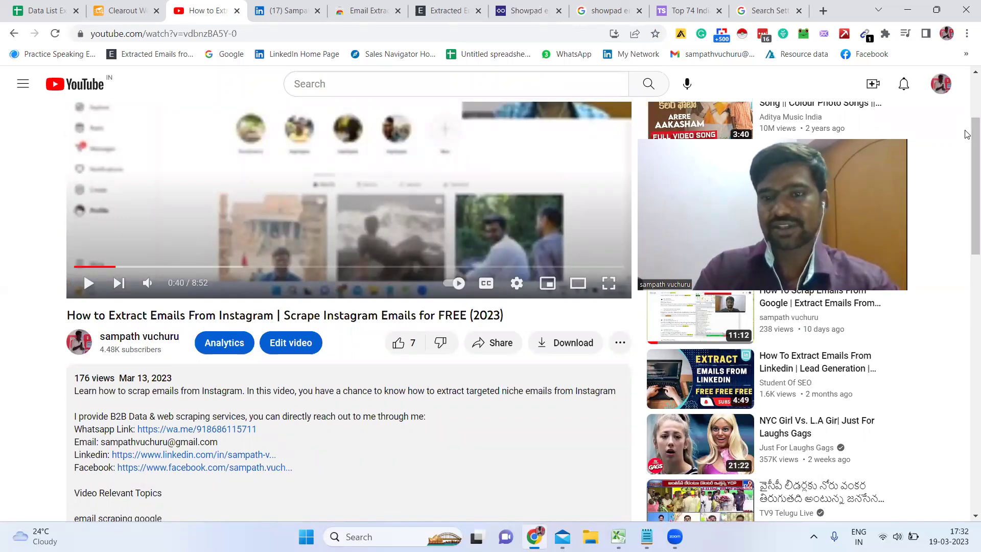
# Glance back at the Google search settings, the India startups list and the Showpad website
pyautogui.click(774, 6)
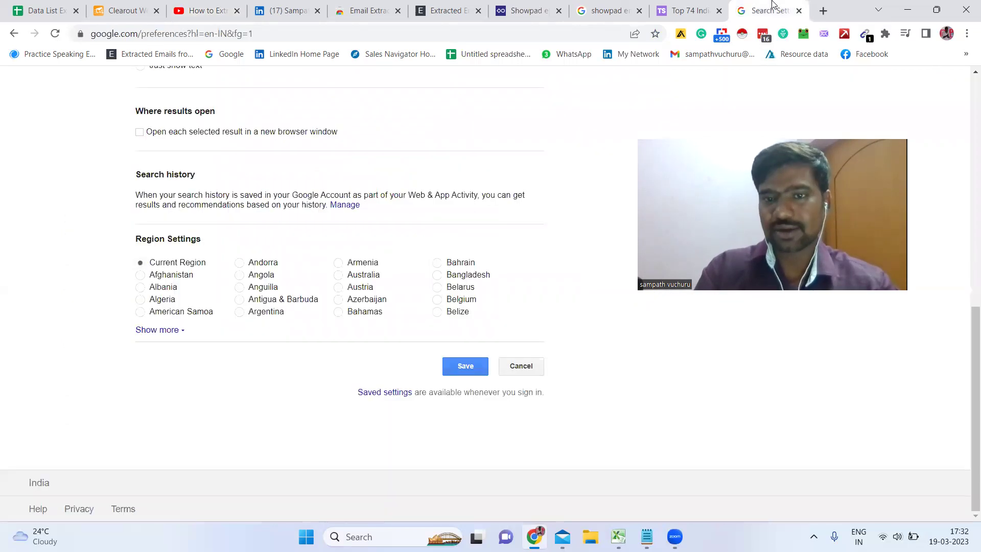
pyautogui.click(700, 9)
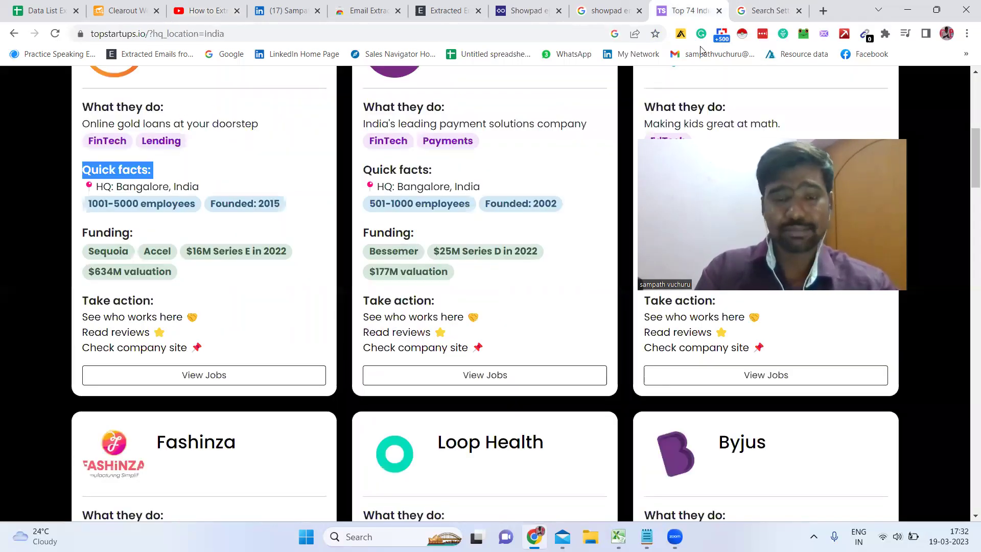
pyautogui.click(509, 6)
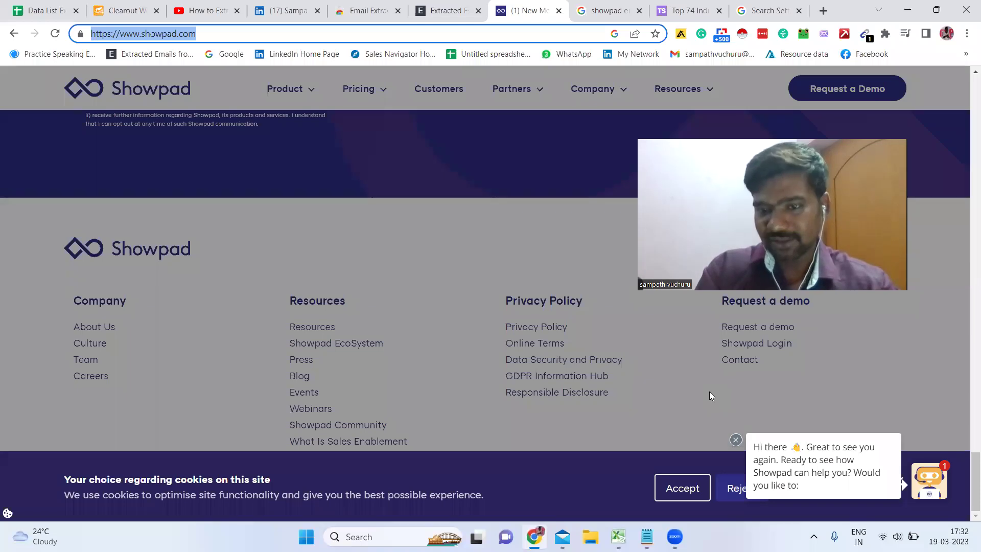